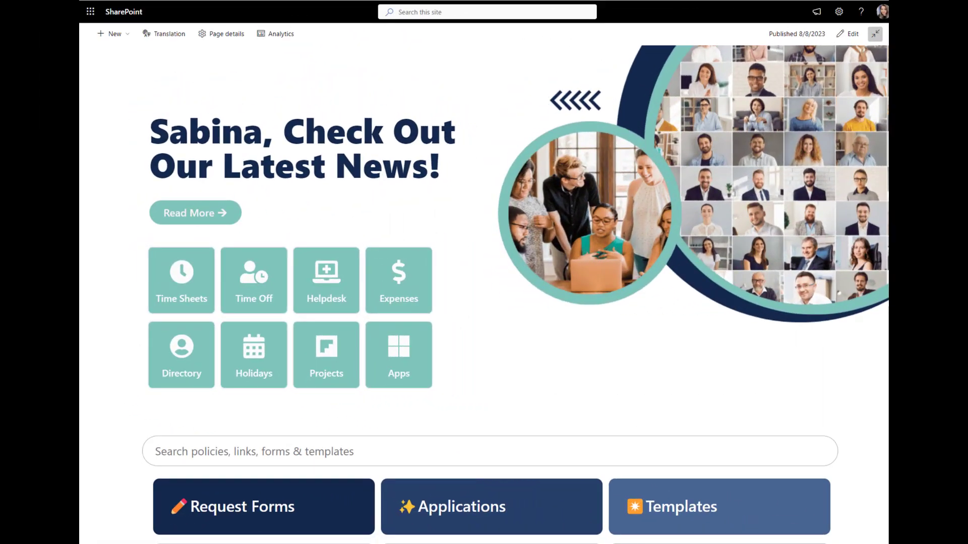
Scroll down through the finished redesigned homepage to review its sections.
{"action": "scroll", "coordinate": [484, 273], "scroll_direction": "down", "scroll_amount": 3}
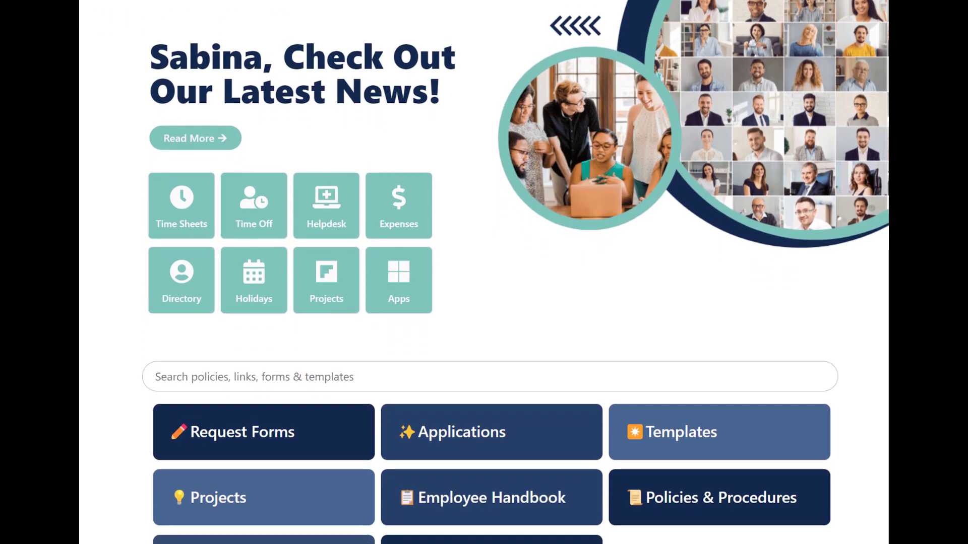
{"action": "scroll", "coordinate": [483, 272], "scroll_direction": "down", "scroll_amount": 12}
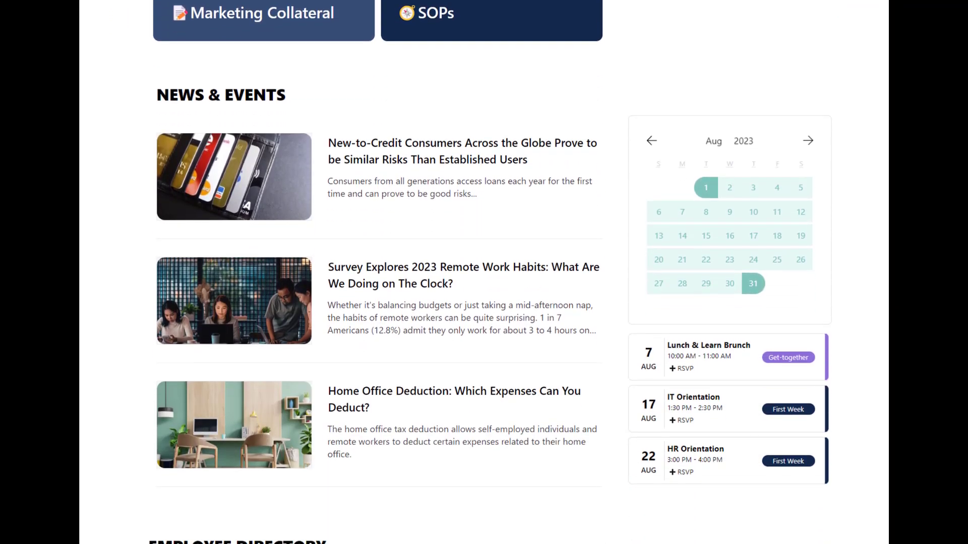
{"action": "scroll", "coordinate": [484, 272], "scroll_direction": "down", "scroll_amount": 4}
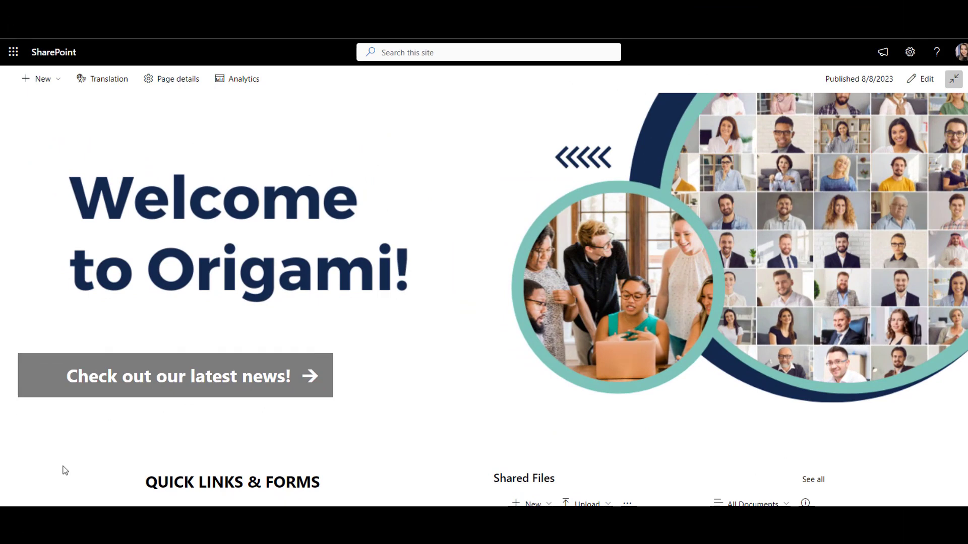
{"action": "scroll", "coordinate": [65, 470], "scroll_direction": "down", "scroll_amount": 3}
{"action": "scroll", "coordinate": [65, 470], "scroll_direction": "down", "scroll_amount": 4}
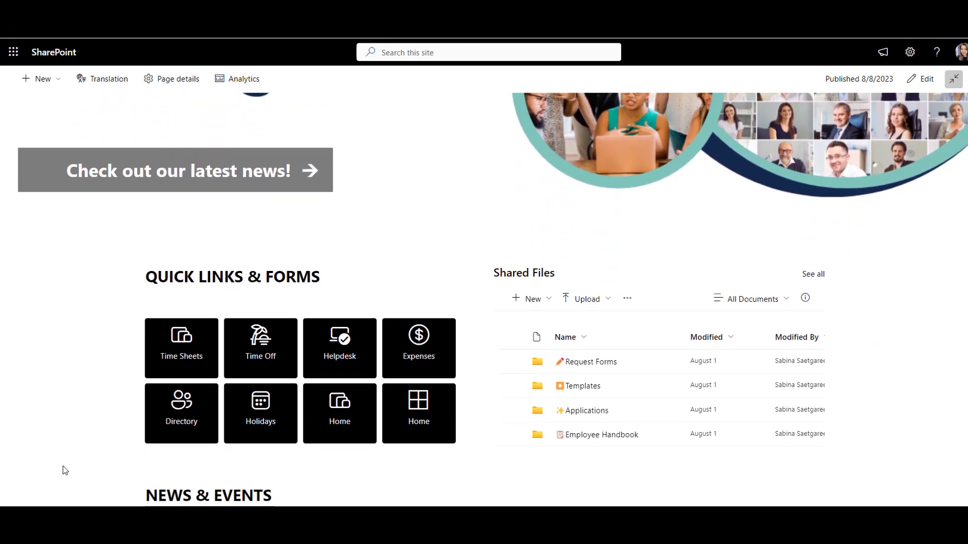
{"action": "scroll", "coordinate": [65, 470], "scroll_direction": "down", "scroll_amount": 6}
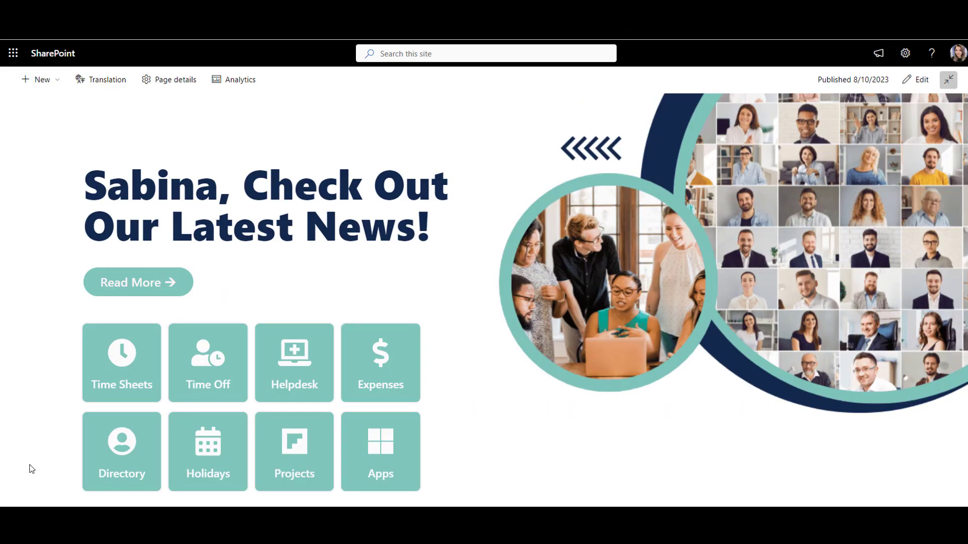
{"action": "scroll", "coordinate": [31, 469], "scroll_direction": "down", "scroll_amount": 5}
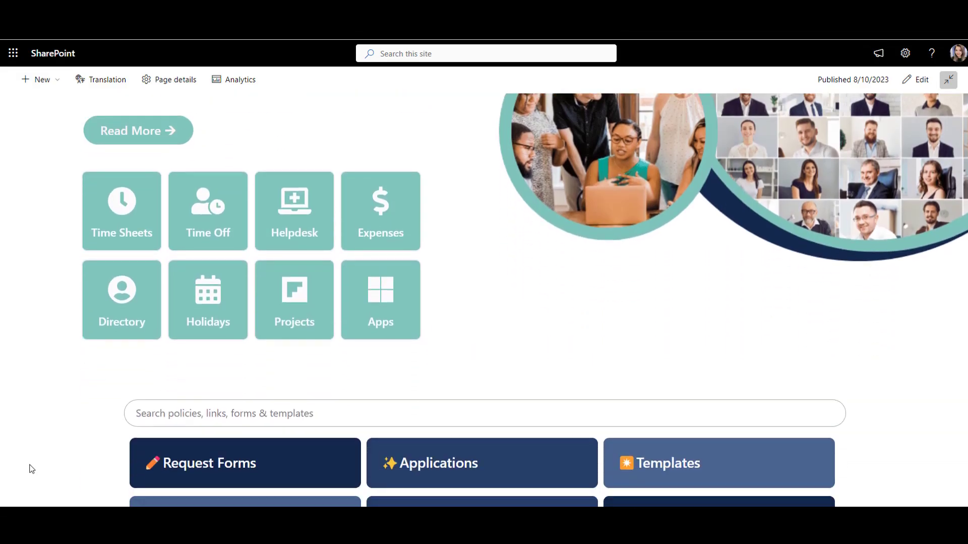
{"action": "scroll", "coordinate": [31, 469], "scroll_direction": "down", "scroll_amount": 6}
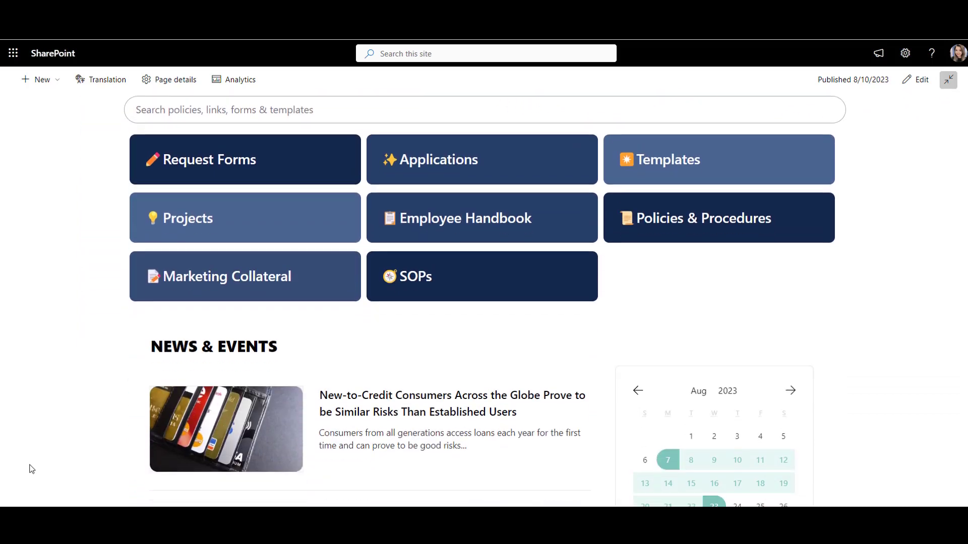
{"action": "scroll", "coordinate": [31, 469], "scroll_direction": "down", "scroll_amount": 7}
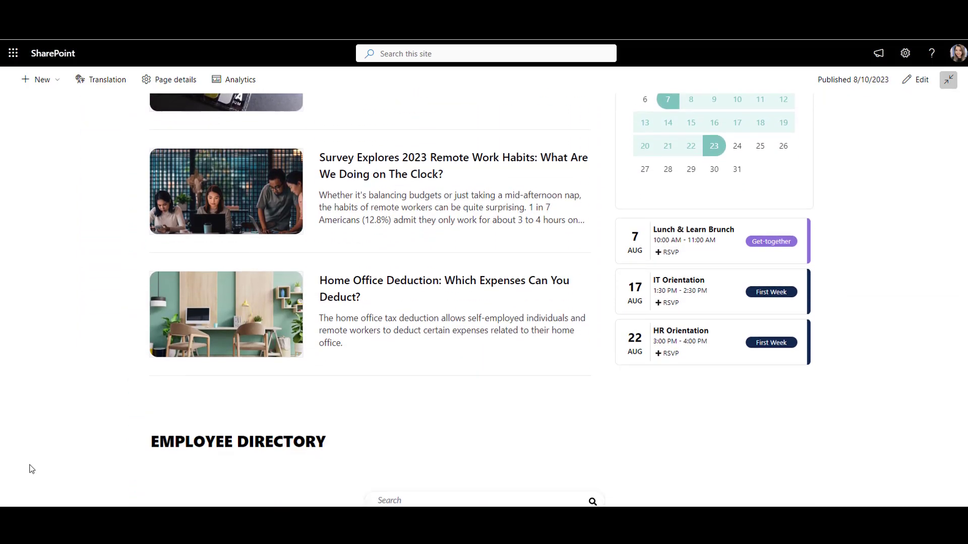
{"action": "scroll", "coordinate": [31, 469], "scroll_direction": "down", "scroll_amount": 6}
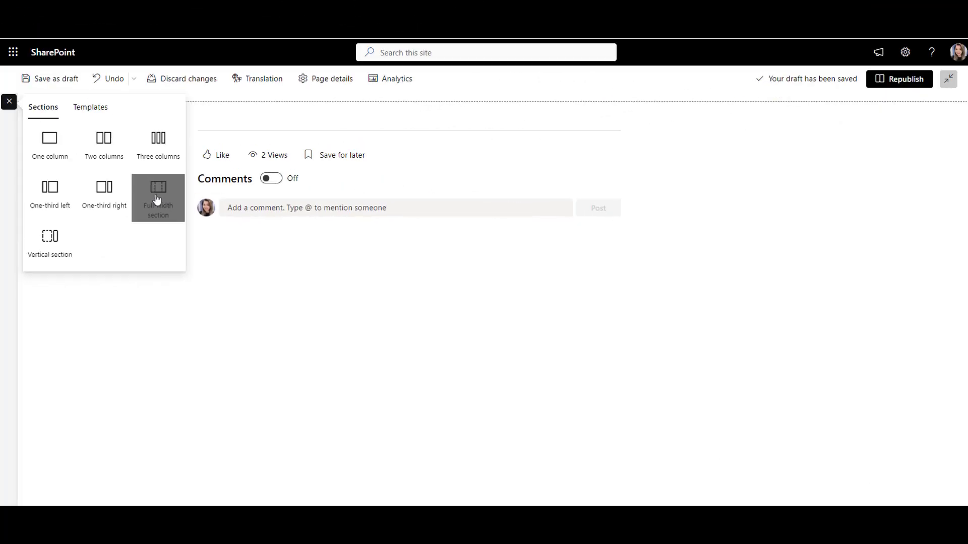
Add a full-width section to the page and place an Image web part in it.
{"action": "left_click", "coordinate": [157, 198]}
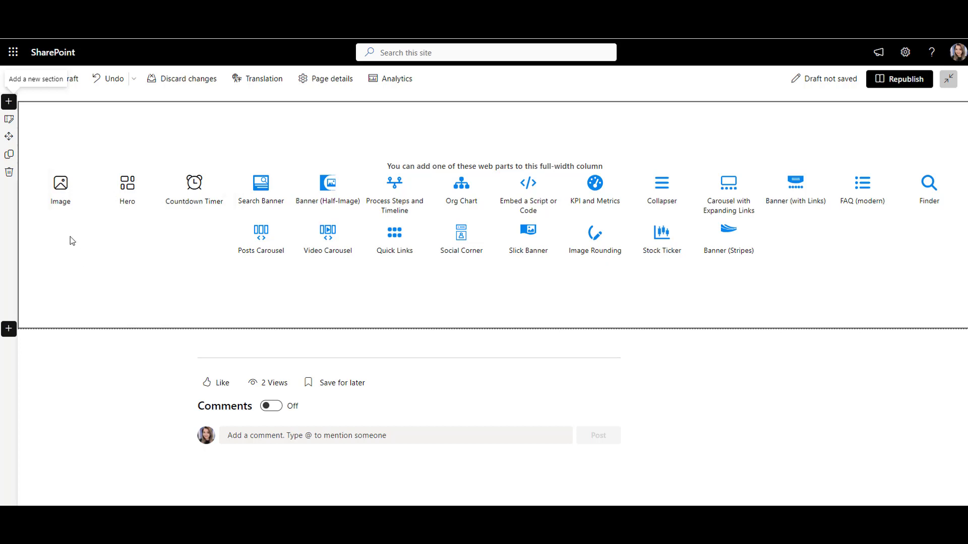
{"action": "left_click", "coordinate": [54, 191]}
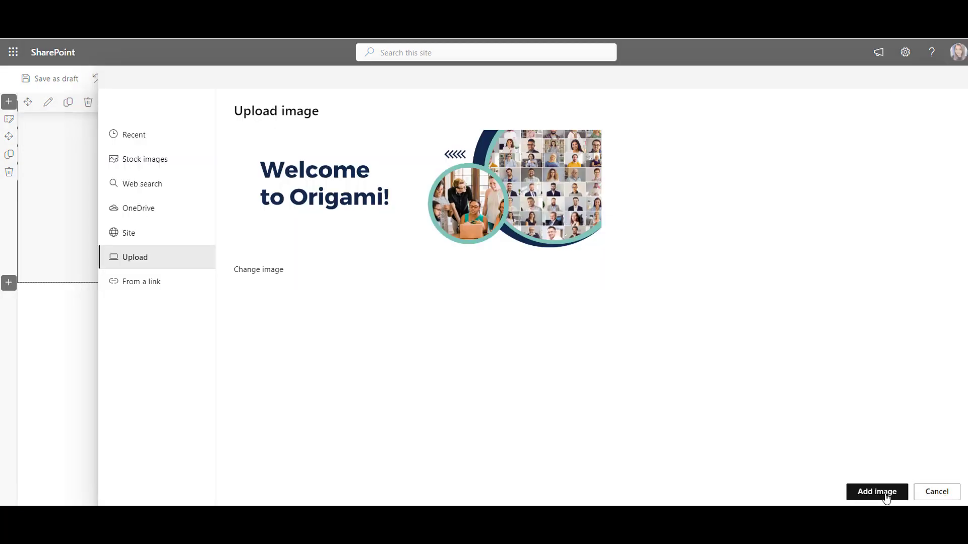
Place the Welcome to Origami! banner, paste its link URL, and turn on text over image.
{"action": "left_click", "coordinate": [886, 496]}
{"action": "left_click", "coordinate": [51, 106]}
{"action": "left_click", "coordinate": [921, 186]}
{"action": "key", "text": "ctrl+v"}
{"action": "left_click", "coordinate": [805, 217]}
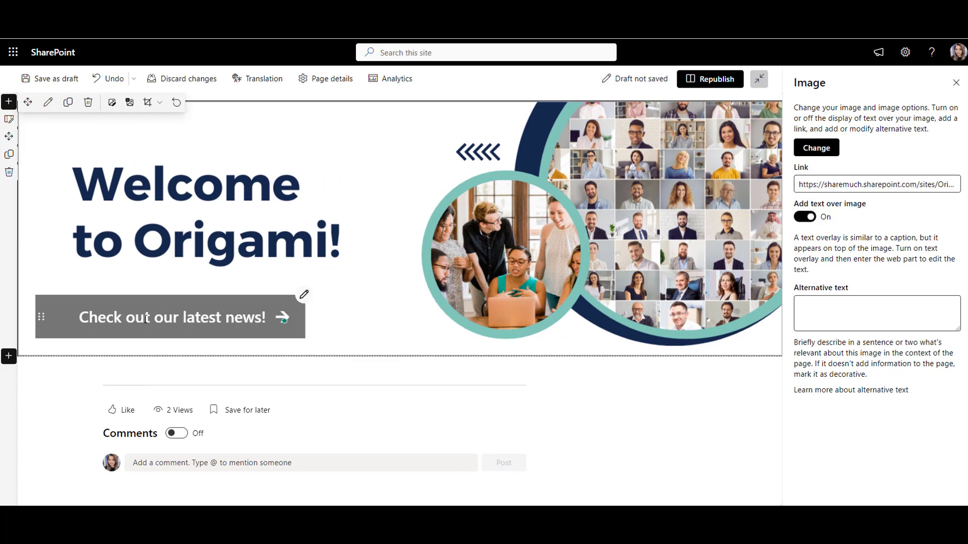
Make the 'Check out our latest news!' caption bold at size 32 and republish.
{"action": "left_click", "coordinate": [145, 319]}
{"action": "left_click", "coordinate": [304, 294]}
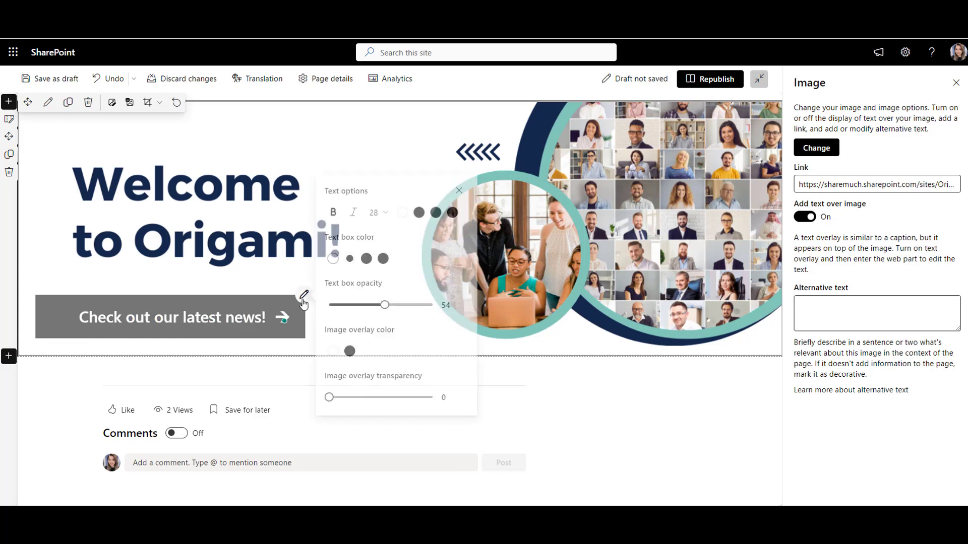
{"action": "left_click", "coordinate": [336, 212]}
{"action": "left_click", "coordinate": [388, 213]}
{"action": "left_click", "coordinate": [385, 315]}
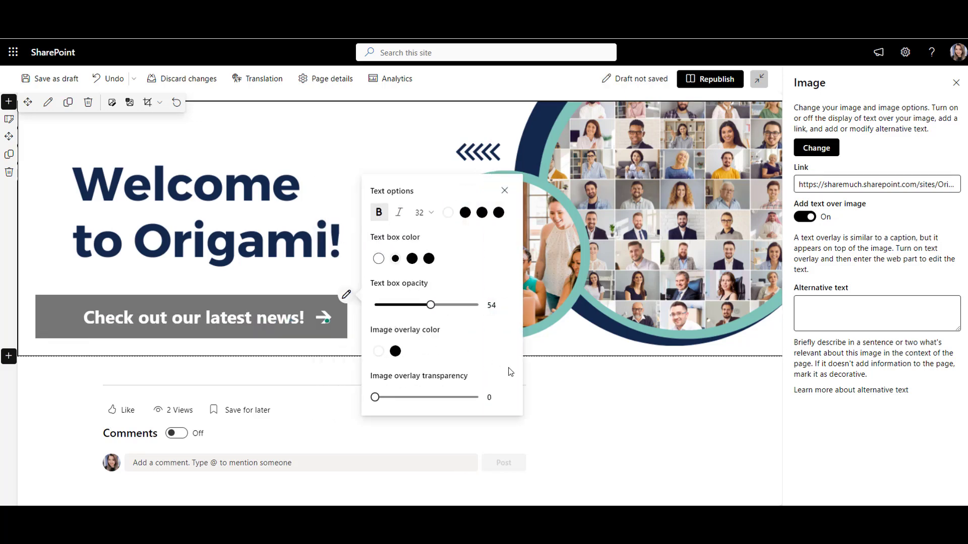
{"action": "left_click", "coordinate": [623, 413]}
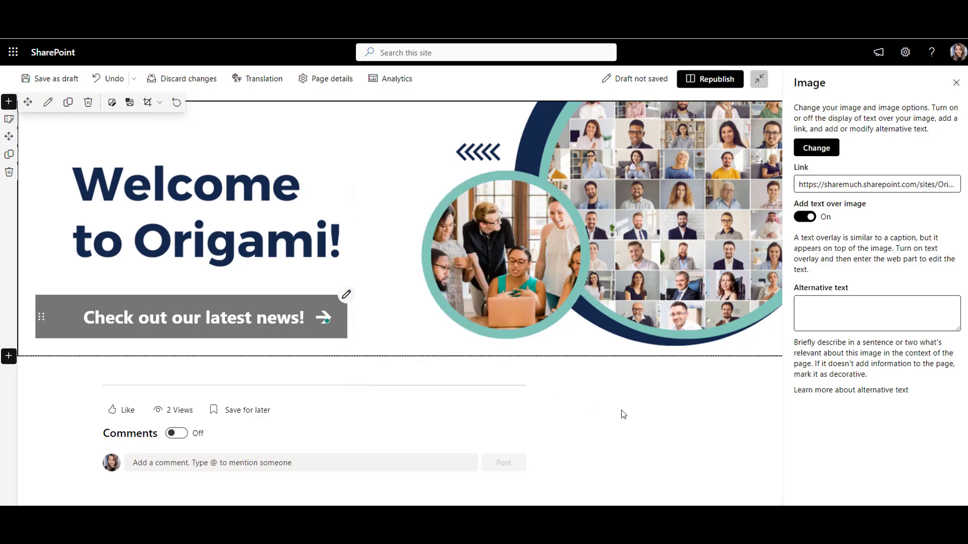
{"action": "left_click", "coordinate": [710, 78]}
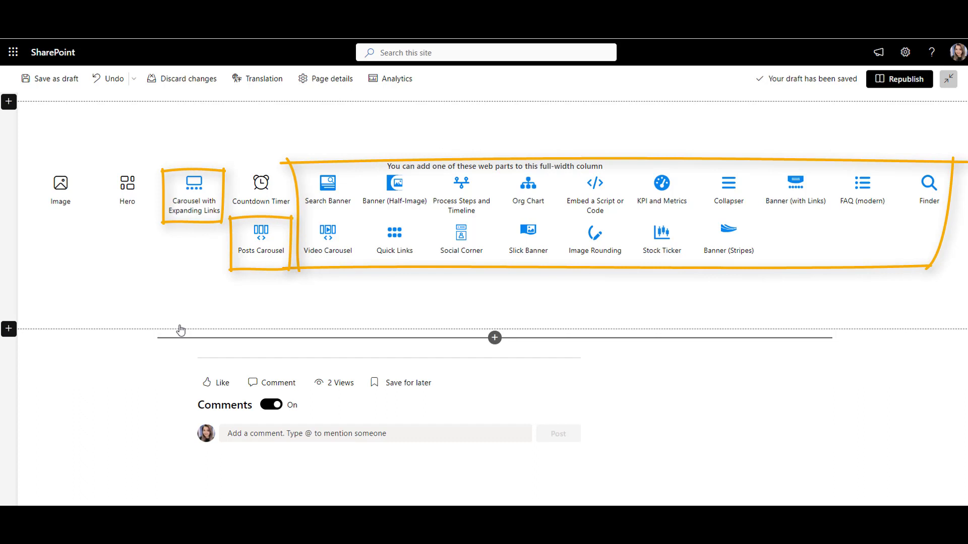
Add a Carousel with Expanding Links at height 626 with the quick links panel hidden.
{"action": "left_click", "coordinate": [185, 207]}
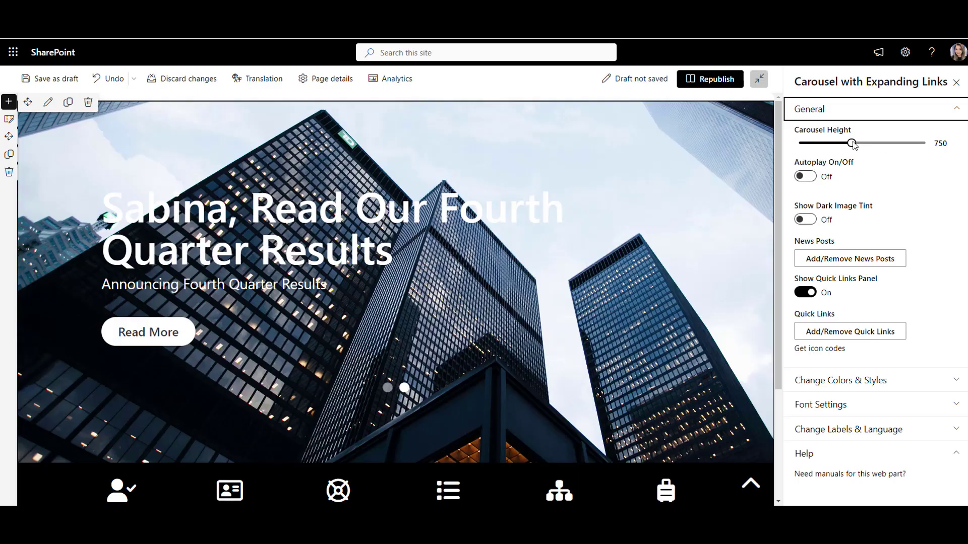
{"action": "left_click_drag", "start_coordinate": [852, 143], "coordinate": [817, 146]}
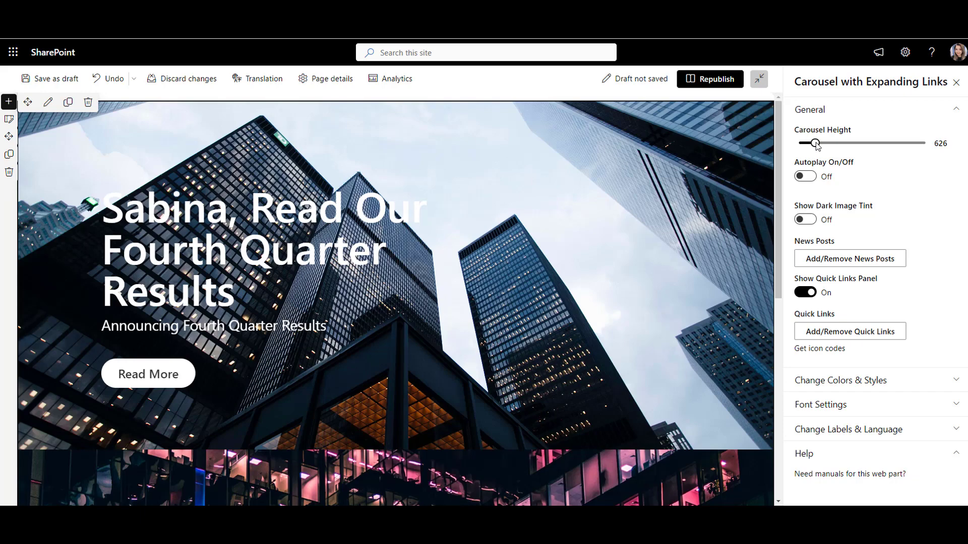
{"action": "left_click", "coordinate": [803, 293]}
Delete the second news post and give the first a pasted Latest News title, URL and linked image.
{"action": "left_click", "coordinate": [850, 258]}
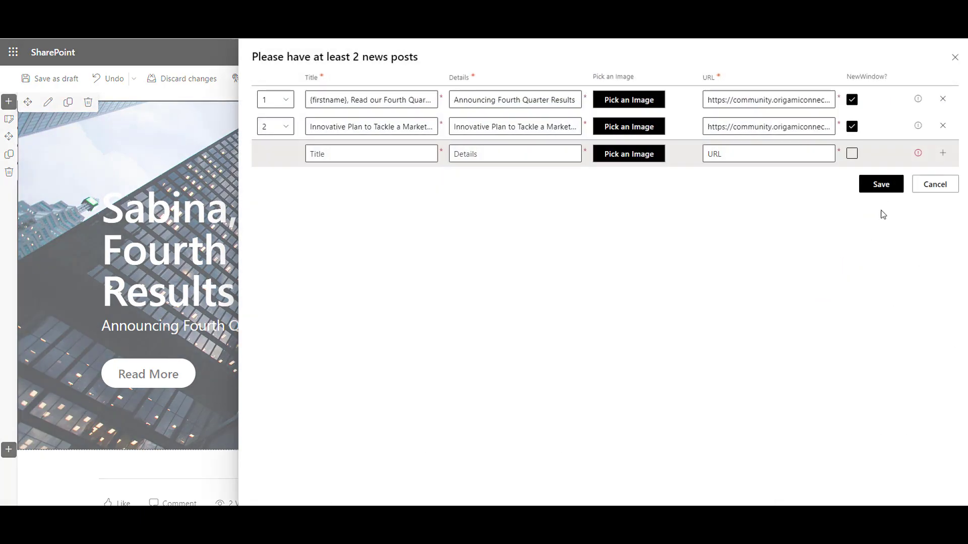
{"action": "left_click", "coordinate": [942, 126]}
{"action": "triple_click", "coordinate": [386, 100]}
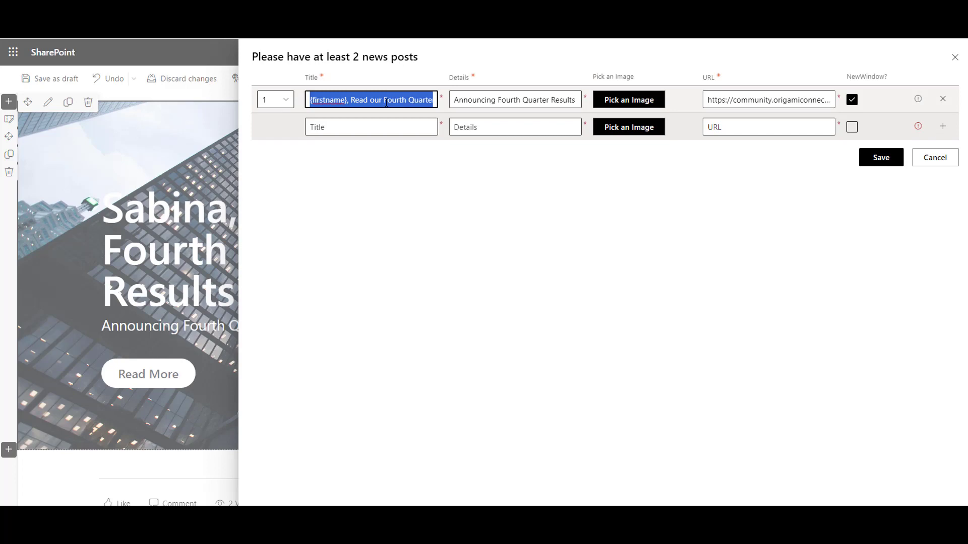
{"action": "key", "text": "ctrl+v"}
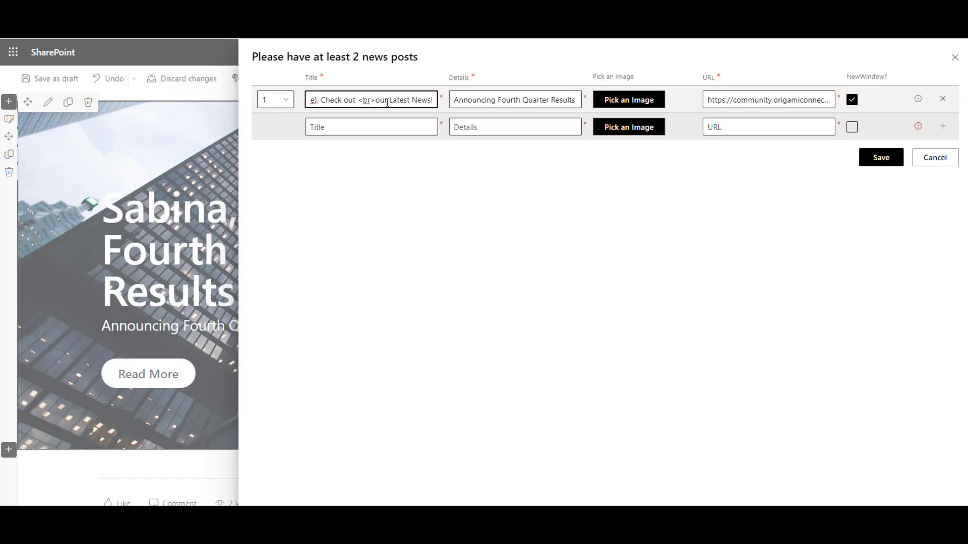
{"action": "triple_click", "coordinate": [770, 101]}
{"action": "key", "text": "ctrl+v"}
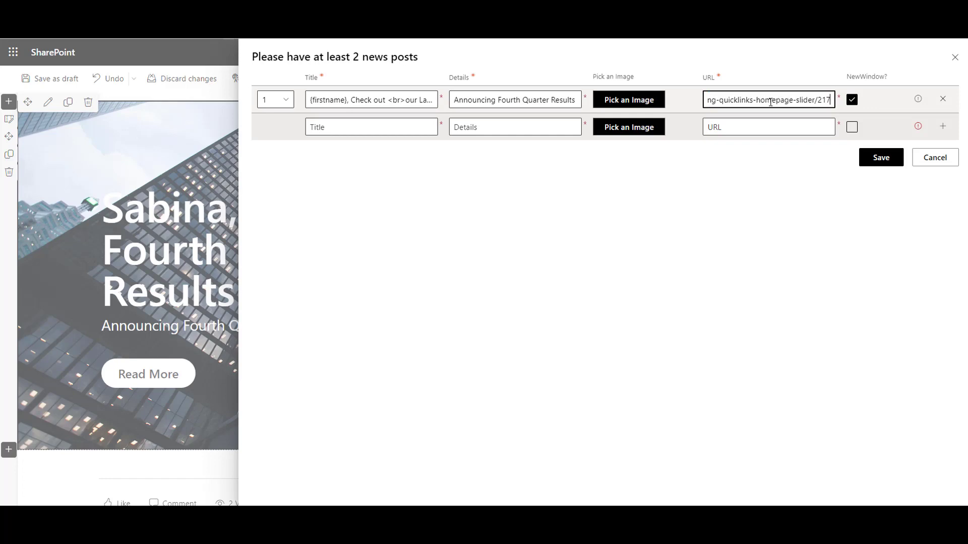
{"action": "left_click", "coordinate": [739, 177]}
{"action": "left_click", "coordinate": [619, 103]}
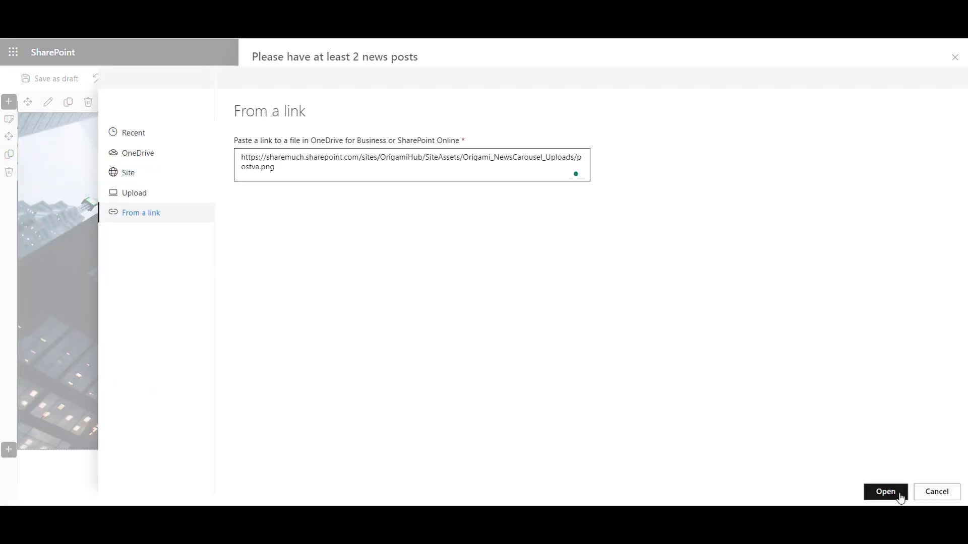
{"action": "left_click", "coordinate": [900, 498]}
Save the news posts and style the Read More button with white text on an 80c5bc background.
{"action": "left_click", "coordinate": [878, 158]}
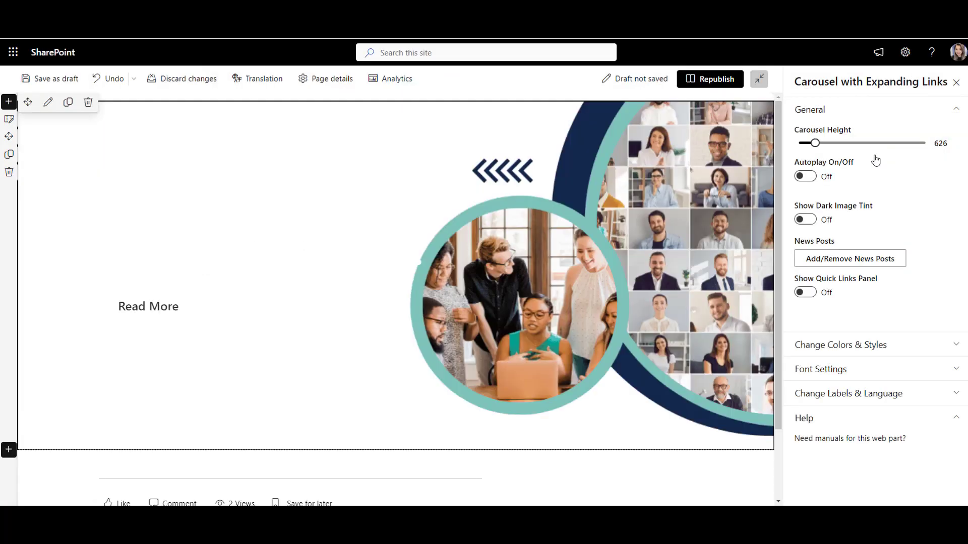
{"action": "left_click", "coordinate": [897, 350]}
{"action": "scroll", "coordinate": [942, 306], "scroll_direction": "down", "scroll_amount": 3}
{"action": "left_click", "coordinate": [942, 306]}
{"action": "scroll", "coordinate": [827, 466], "scroll_direction": "down", "scroll_amount": 3}
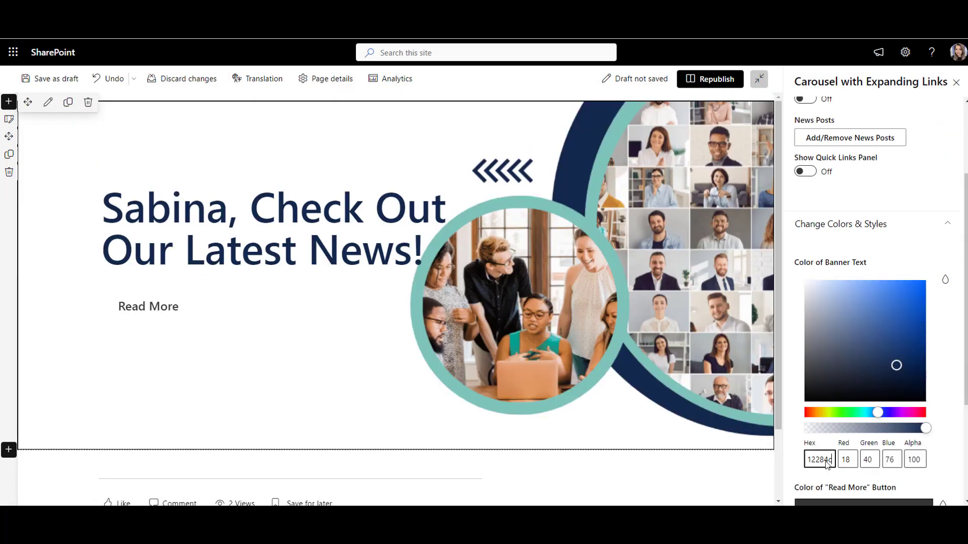
{"action": "left_click", "coordinate": [942, 428]}
{"action": "scroll", "coordinate": [942, 353], "scroll_direction": "down", "scroll_amount": 3}
{"action": "left_click", "coordinate": [805, 299]}
{"action": "scroll", "coordinate": [942, 353], "scroll_direction": "down", "scroll_amount": 3}
{"action": "left_click", "coordinate": [944, 383]}
{"action": "left_click", "coordinate": [819, 373]}
{"action": "type", "text": "80c5bc"}
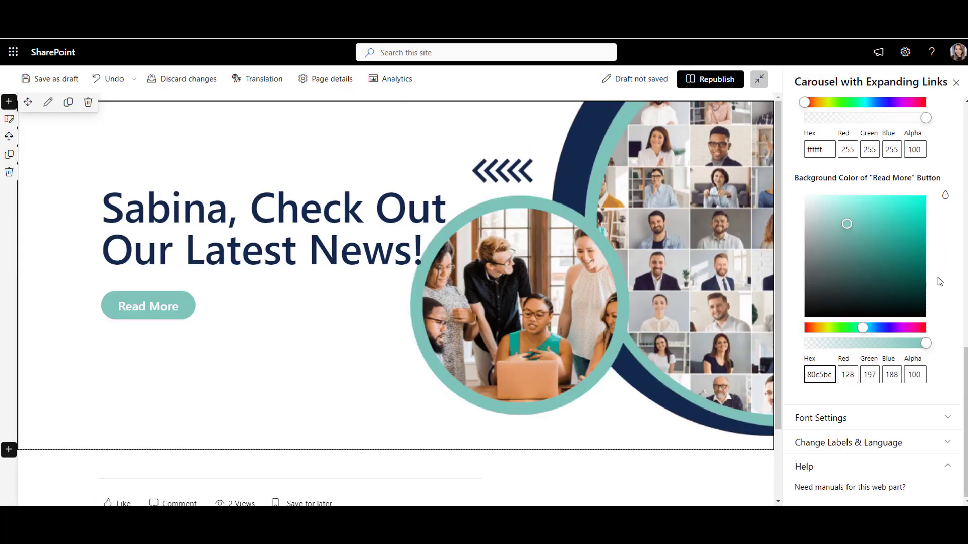
Set the headline text size to 74 and append an arrow to the 'Read More' label.
{"action": "left_click", "coordinate": [875, 418]}
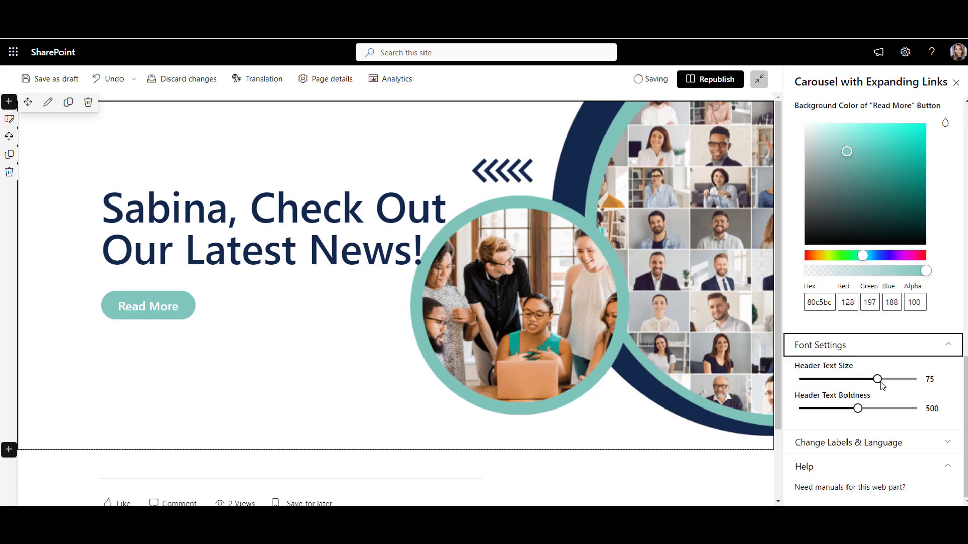
{"action": "left_click_drag", "start_coordinate": [879, 380], "coordinate": [902, 411]}
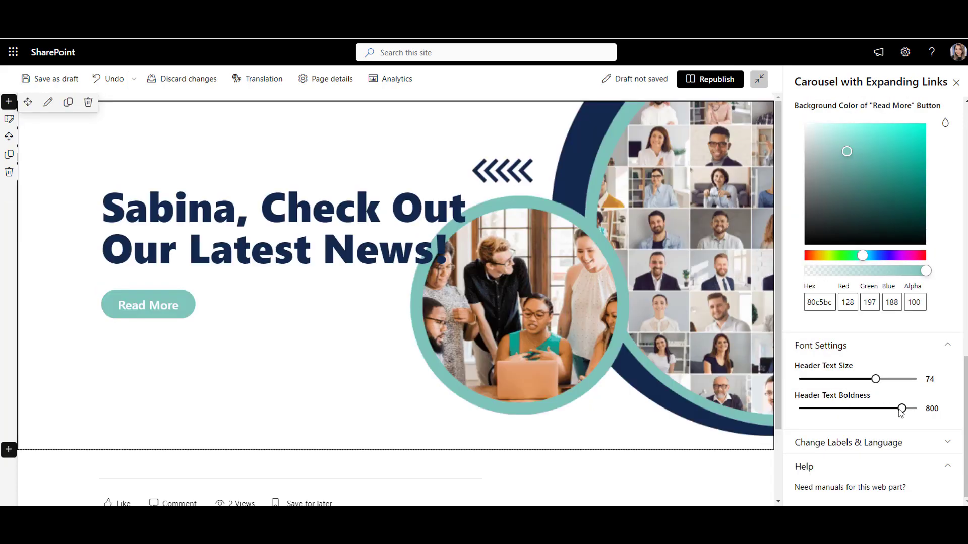
{"action": "left_click", "coordinate": [909, 450]}
{"action": "scroll", "coordinate": [907, 447], "scroll_direction": "down", "scroll_amount": 1}
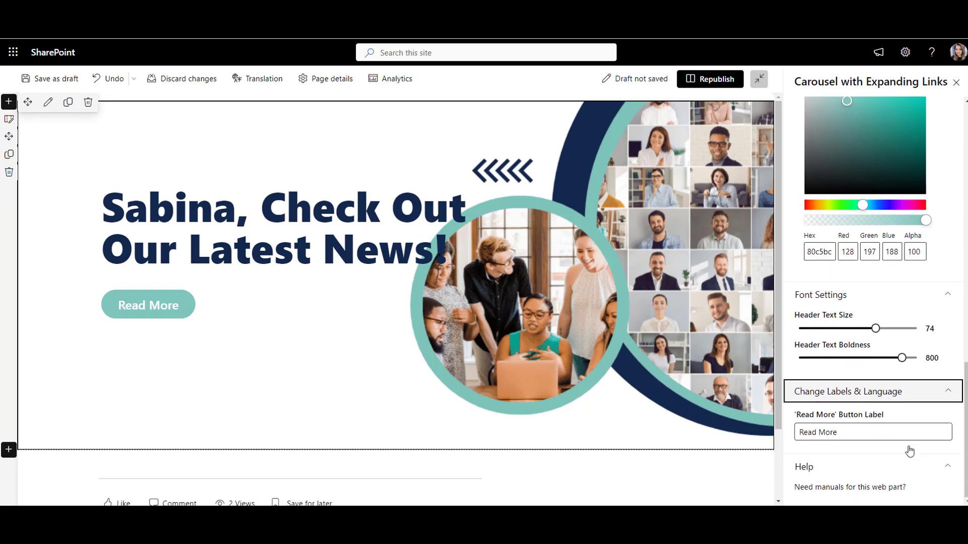
{"action": "double_click", "coordinate": [862, 429]}
{"action": "left_click", "coordinate": [862, 430]}
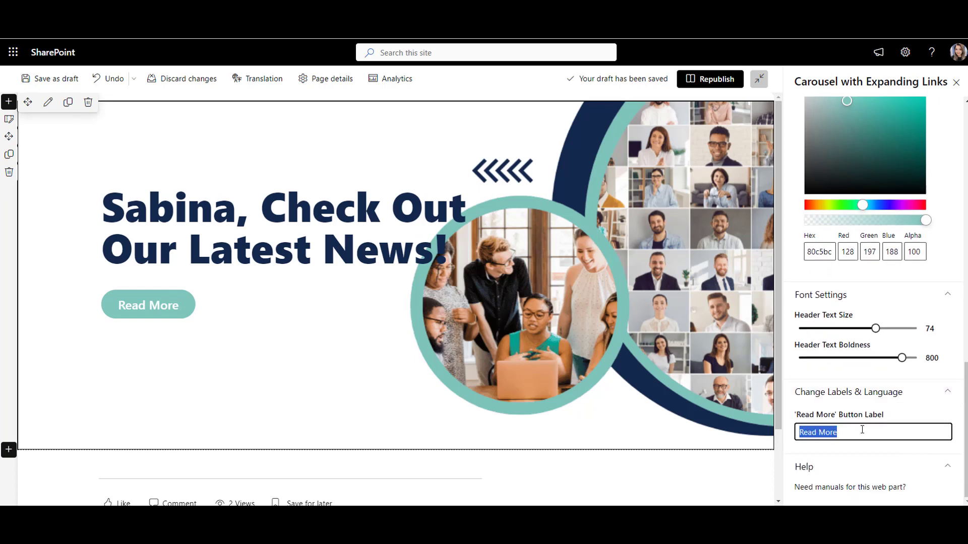
{"action": "type", "text": "Read More →"}
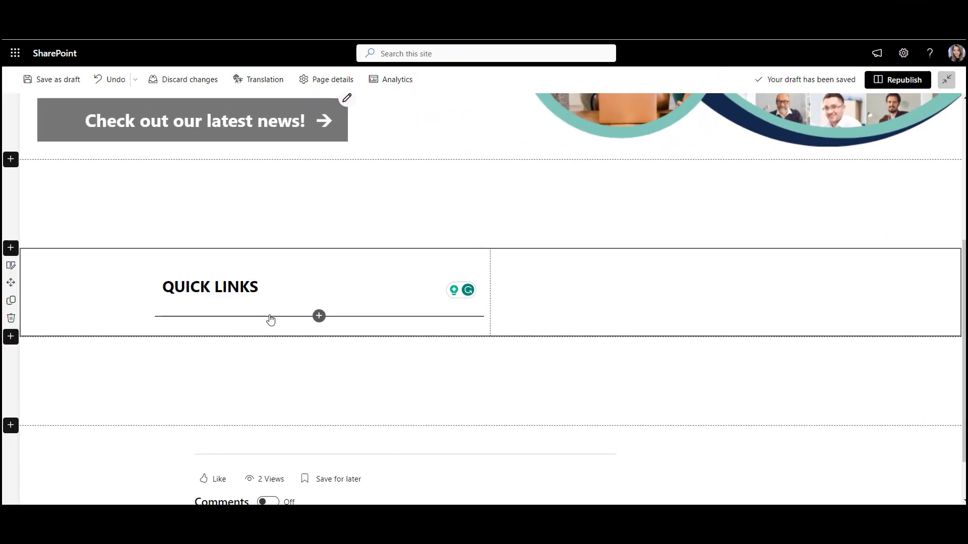
Insert a Quick links web part found by searching 'quick', add the pasted link, and move Projects first.
{"action": "left_click", "coordinate": [319, 316]}
{"action": "type", "text": "quick"}
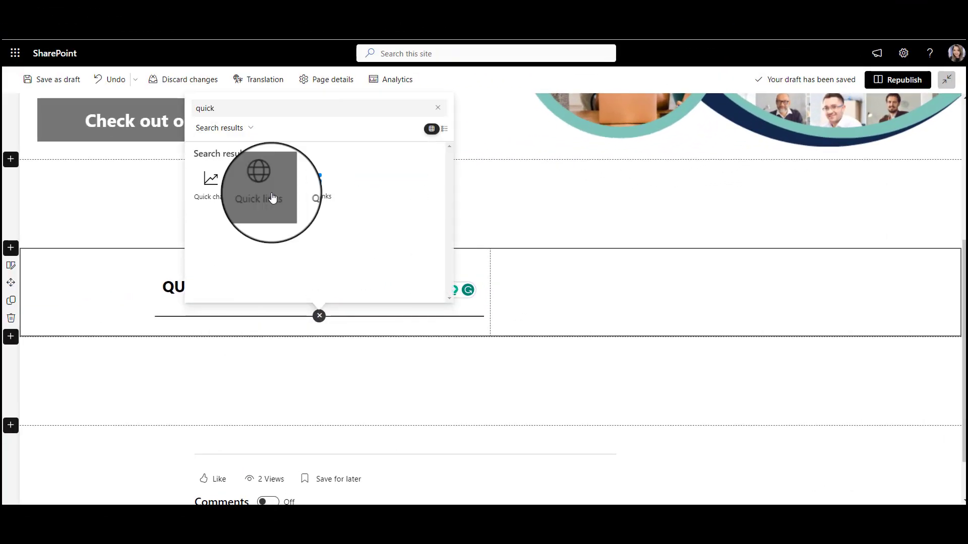
{"action": "left_click", "coordinate": [272, 197]}
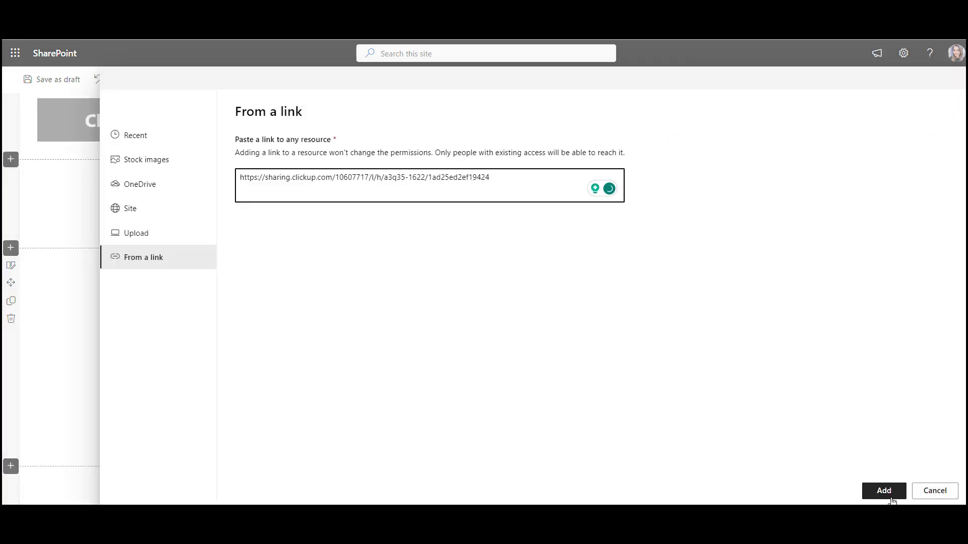
{"action": "left_click", "coordinate": [890, 499]}
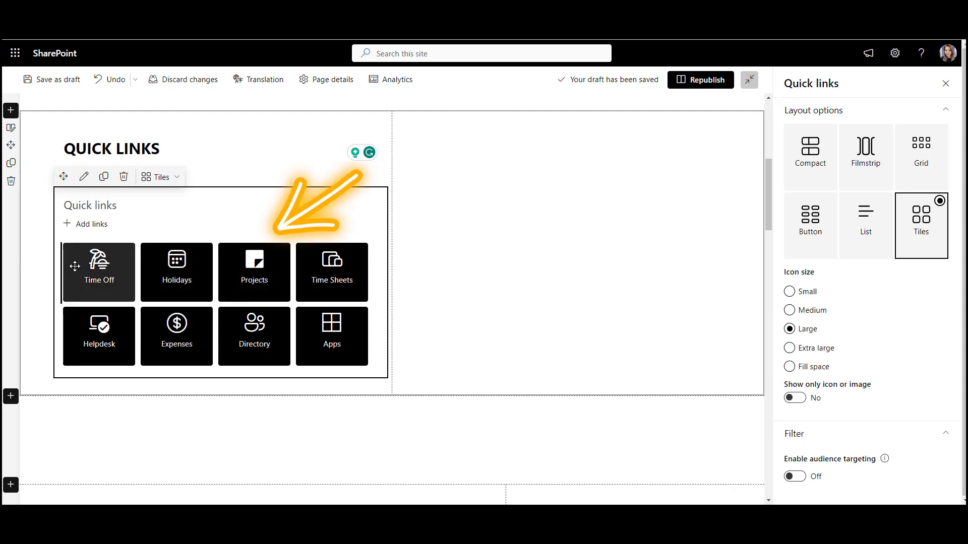
{"action": "left_click_drag", "start_coordinate": [75, 267], "coordinate": [75, 267]}
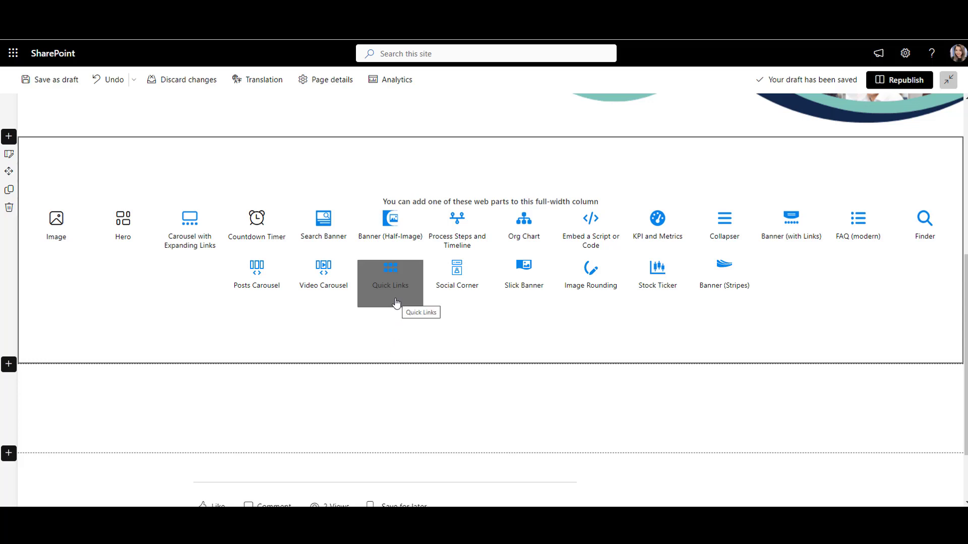
Remove the web part picker section and save the eight Quick Links entries.
{"action": "left_click", "coordinate": [6, 214]}
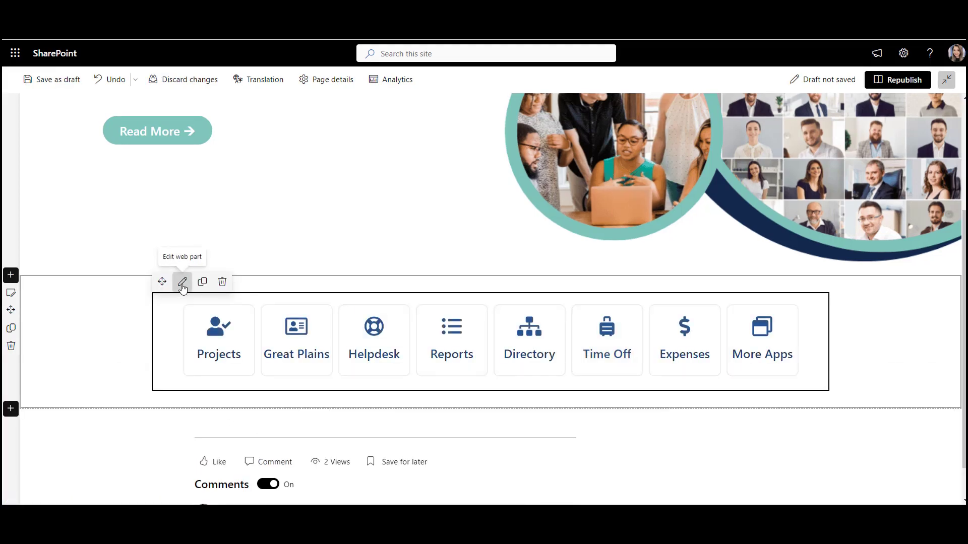
{"action": "left_click", "coordinate": [181, 281]}
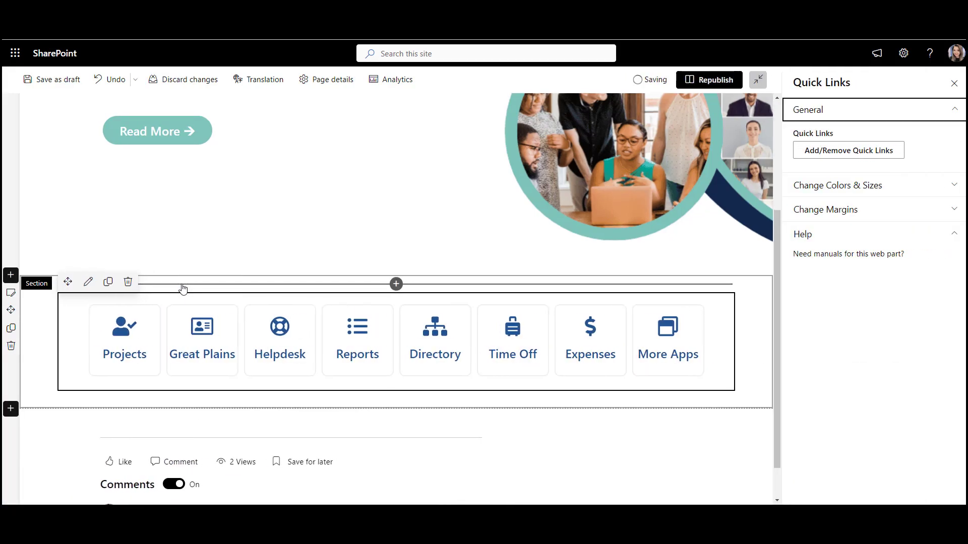
{"action": "left_click", "coordinate": [869, 157]}
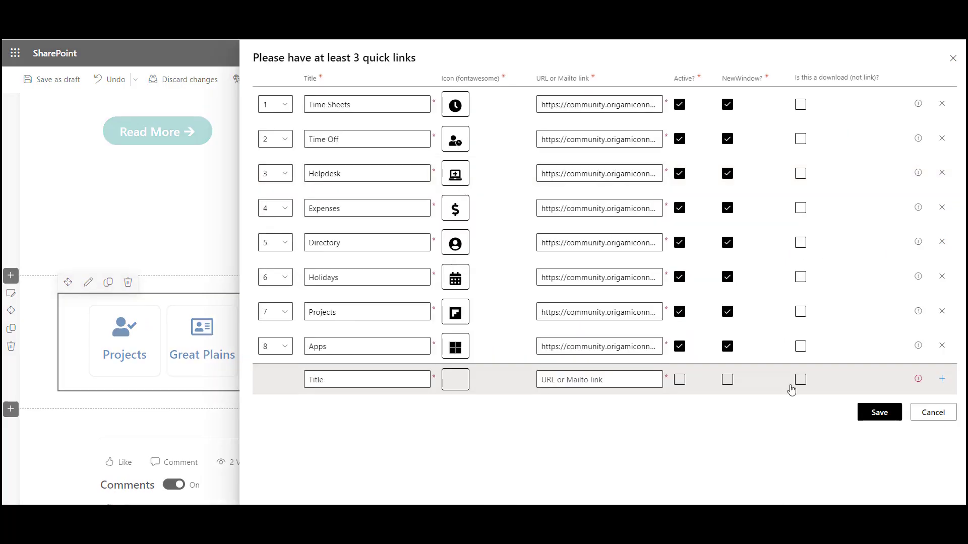
{"action": "left_click", "coordinate": [873, 415]}
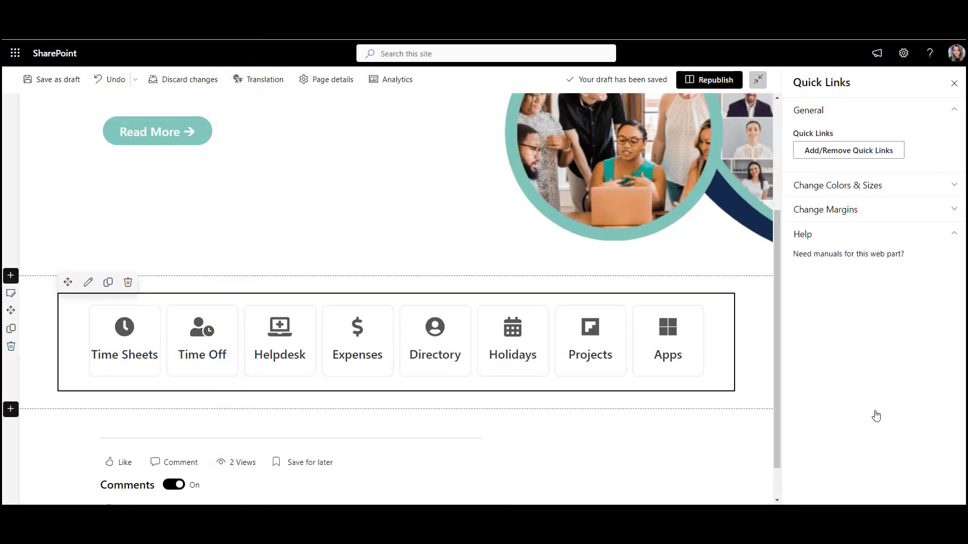
Colour the tiles 80c5bc with white text and icons, and enlarge icons to 60 and boxes to 145.
{"action": "left_click", "coordinate": [923, 195]}
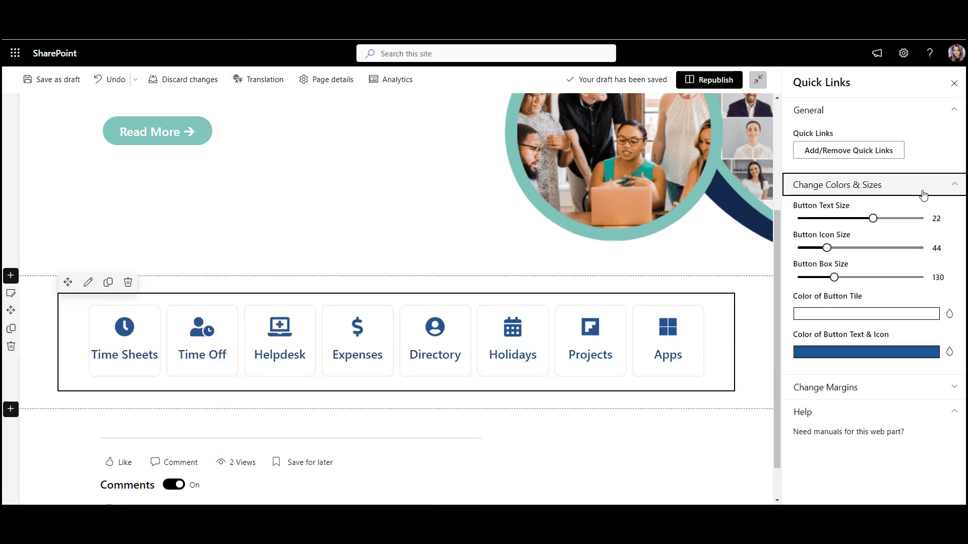
{"action": "left_click", "coordinate": [949, 314]}
{"action": "scroll", "coordinate": [928, 353], "scroll_direction": "down", "scroll_amount": 3}
{"action": "type", "text": "80c5bc"}
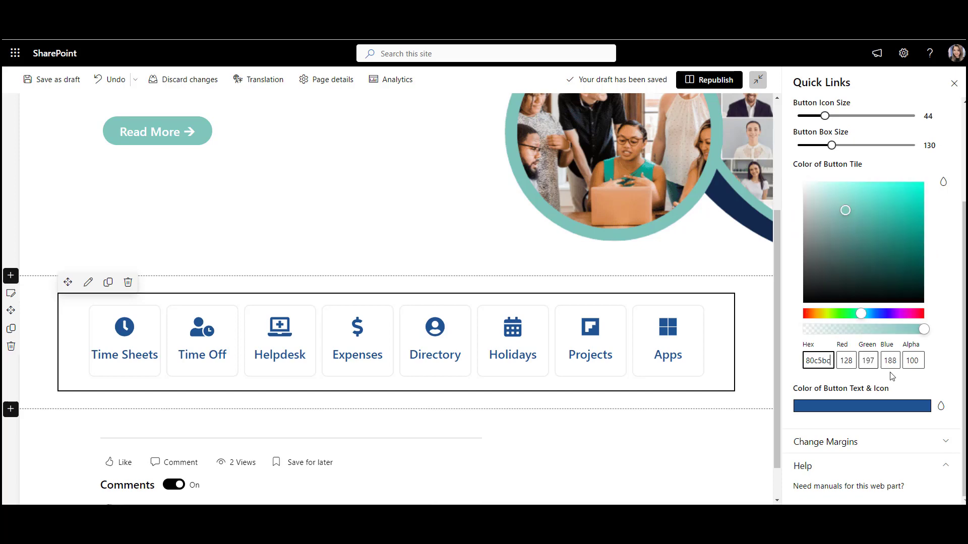
{"action": "left_click", "coordinate": [941, 406]}
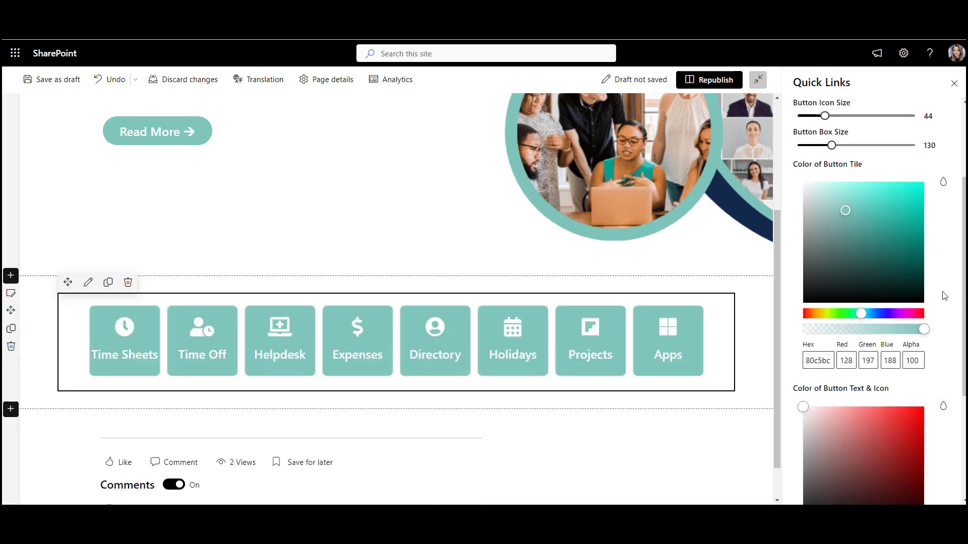
{"action": "scroll", "coordinate": [945, 296], "scroll_direction": "up", "scroll_amount": 3}
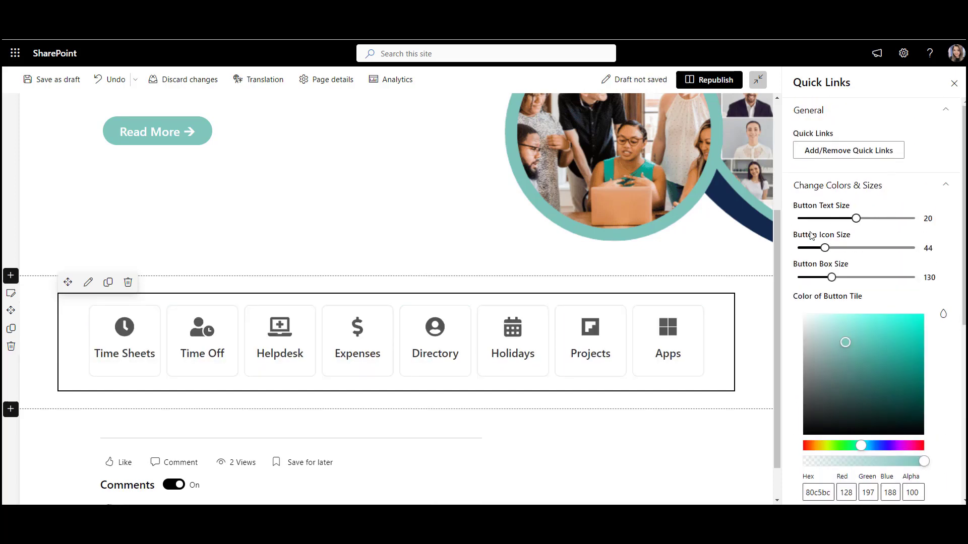
{"action": "left_click_drag", "start_coordinate": [825, 248], "coordinate": [840, 279]}
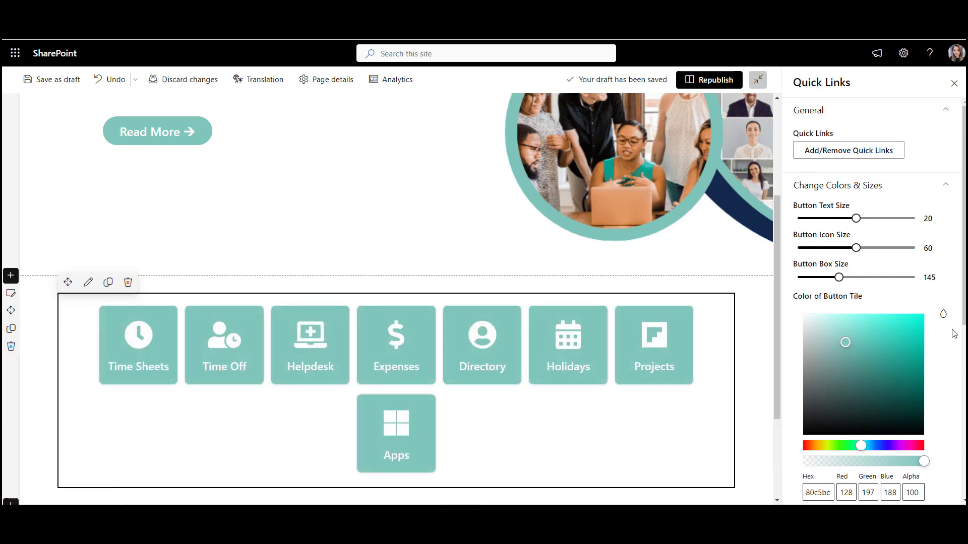
Narrow the tiles to 59% width and shift them up and left with negative margins.
{"action": "scroll", "coordinate": [954, 334], "scroll_direction": "down", "scroll_amount": 6}
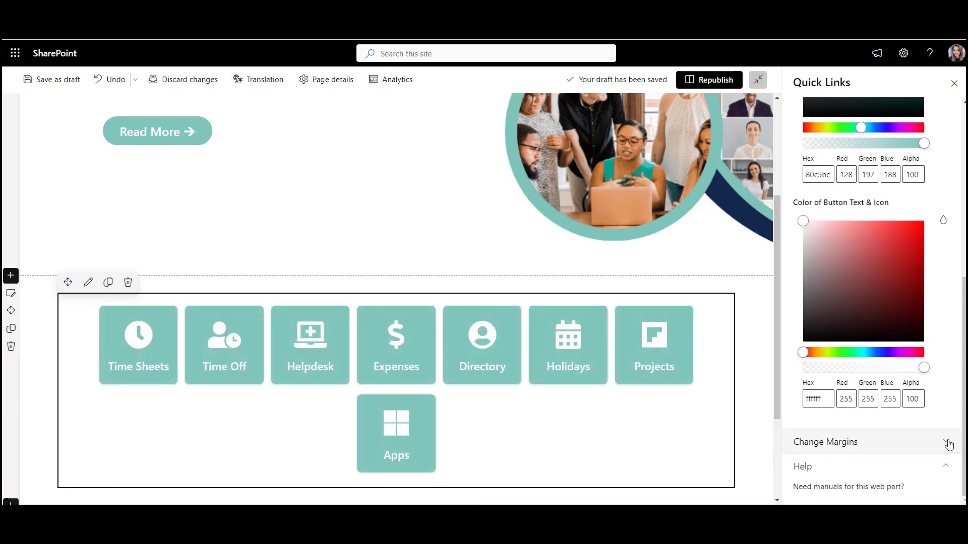
{"action": "left_click", "coordinate": [945, 442]}
{"action": "left_click_drag", "start_coordinate": [885, 433], "coordinate": [838, 433]}
{"action": "left_click_drag", "start_coordinate": [856, 374], "coordinate": [820, 374]}
{"action": "left_click_drag", "start_coordinate": [856, 404], "coordinate": [811, 404]}
{"action": "scroll", "coordinate": [620, 367], "scroll_direction": "up", "scroll_amount": 2}
{"action": "left_click", "coordinate": [954, 84]}
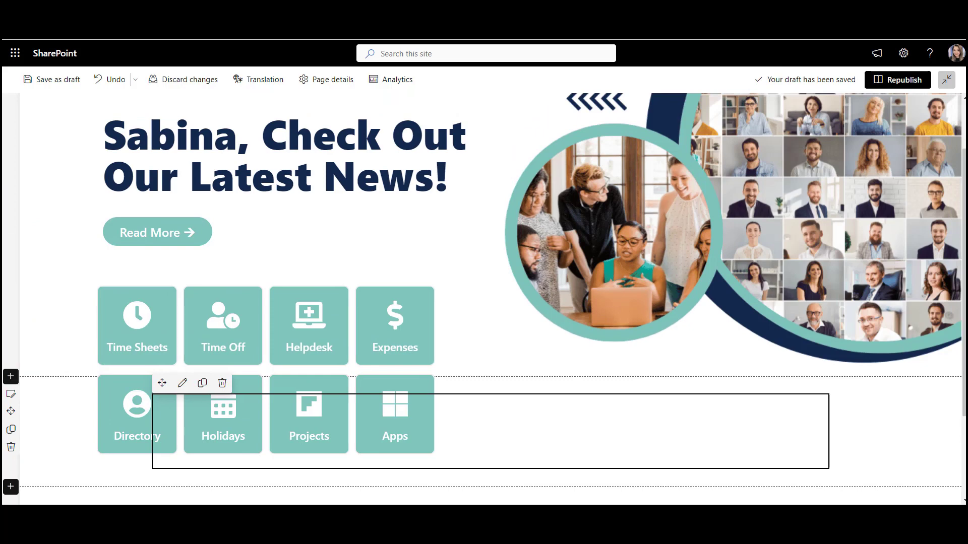
Republish the page showing the eight teal Quick Links tiles.
{"action": "scroll", "coordinate": [961, 145], "scroll_direction": "up", "scroll_amount": 1}
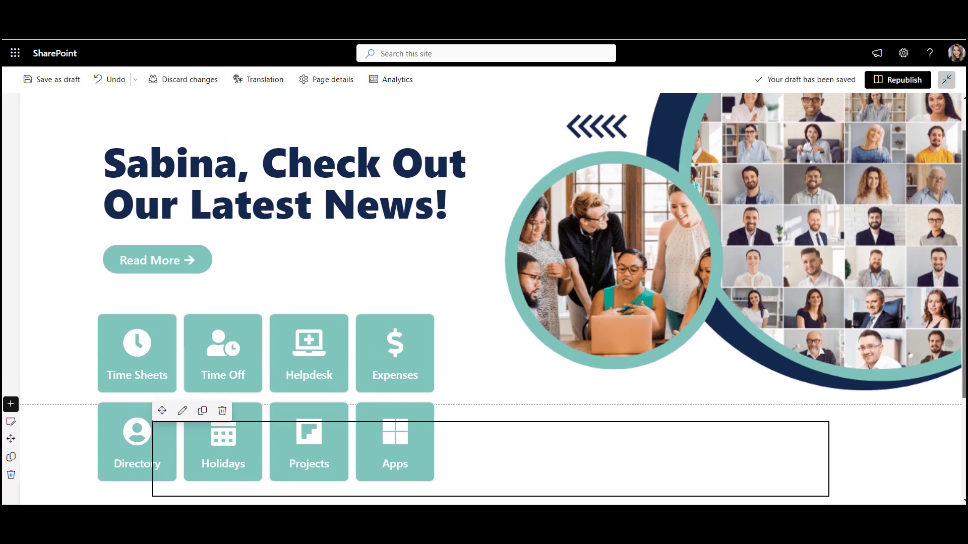
{"action": "left_click", "coordinate": [898, 79]}
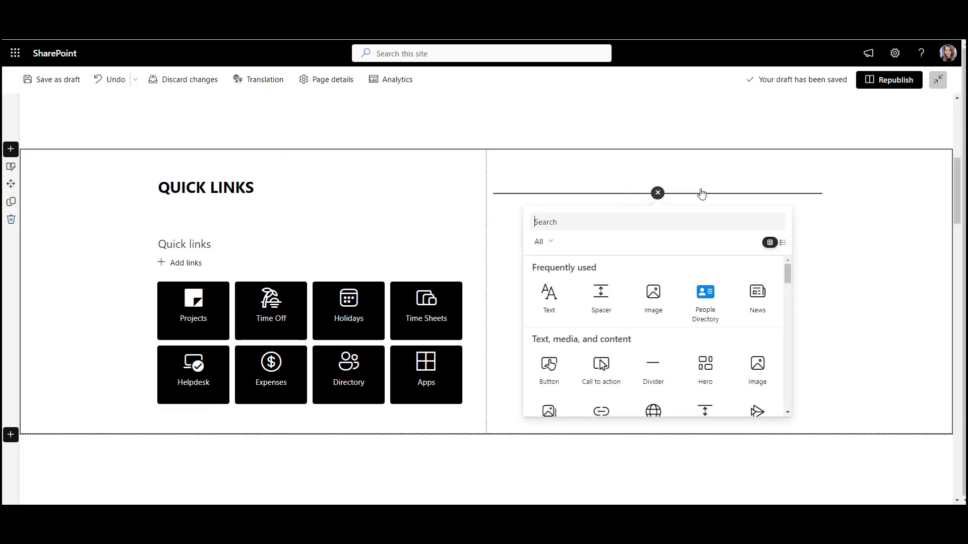
Add a Document library web part showing Shared Files, sized Small (about 5 items), with its command bar toggled.
{"action": "type", "text": "docu"}
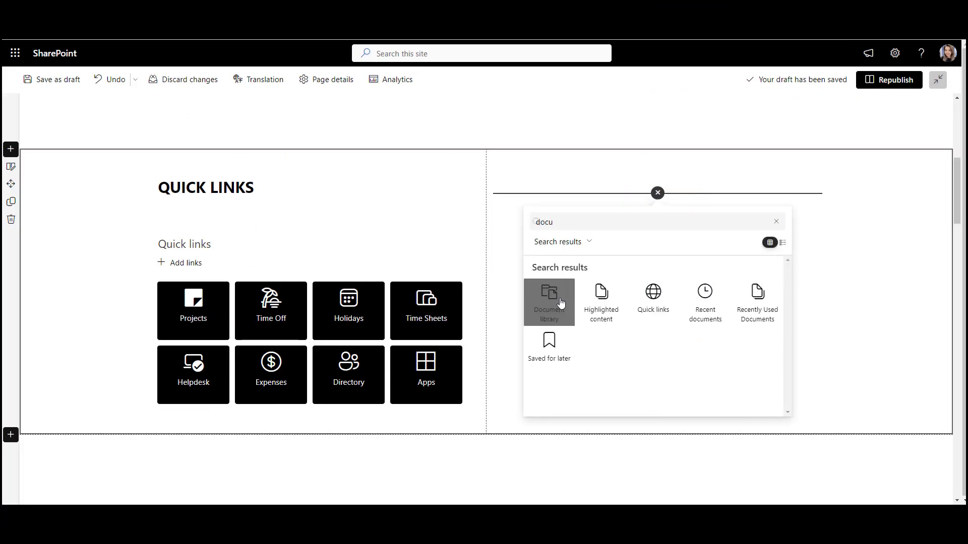
{"action": "left_click", "coordinate": [559, 299]}
{"action": "left_click", "coordinate": [598, 456]}
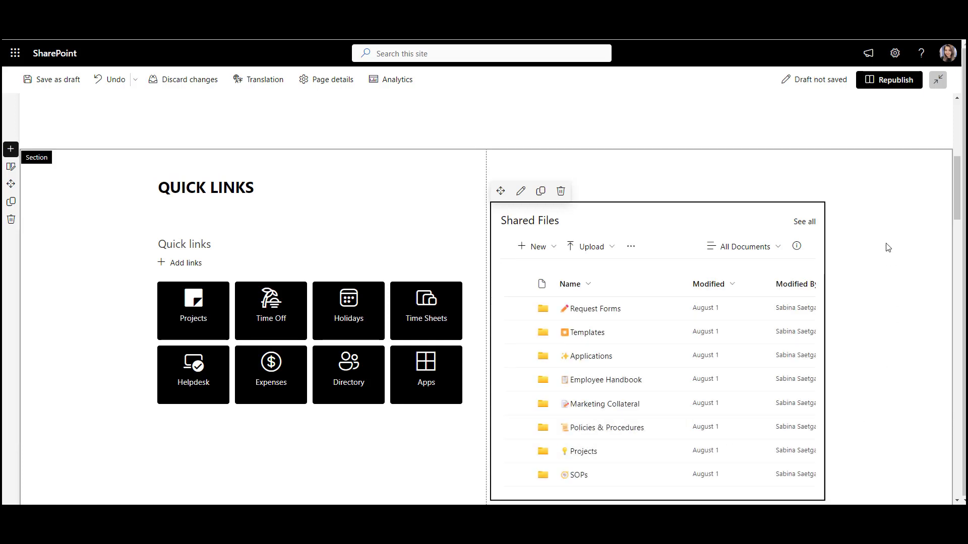
{"action": "left_click", "coordinate": [521, 192]}
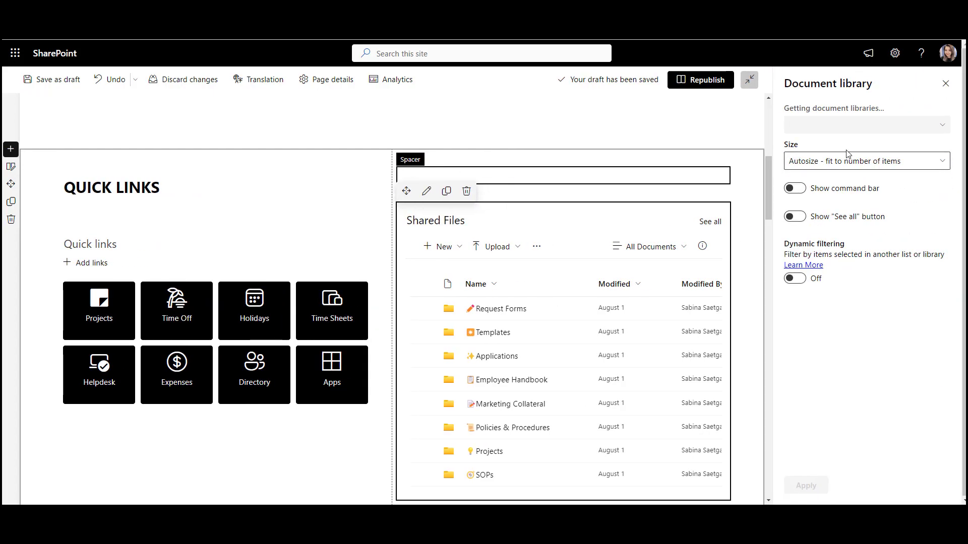
{"action": "left_click", "coordinate": [920, 245]}
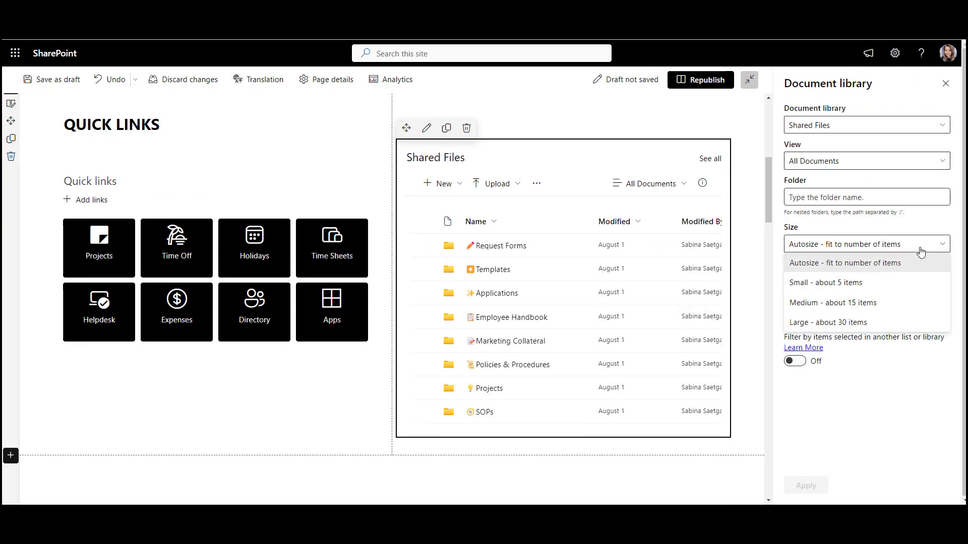
{"action": "left_click", "coordinate": [904, 285]}
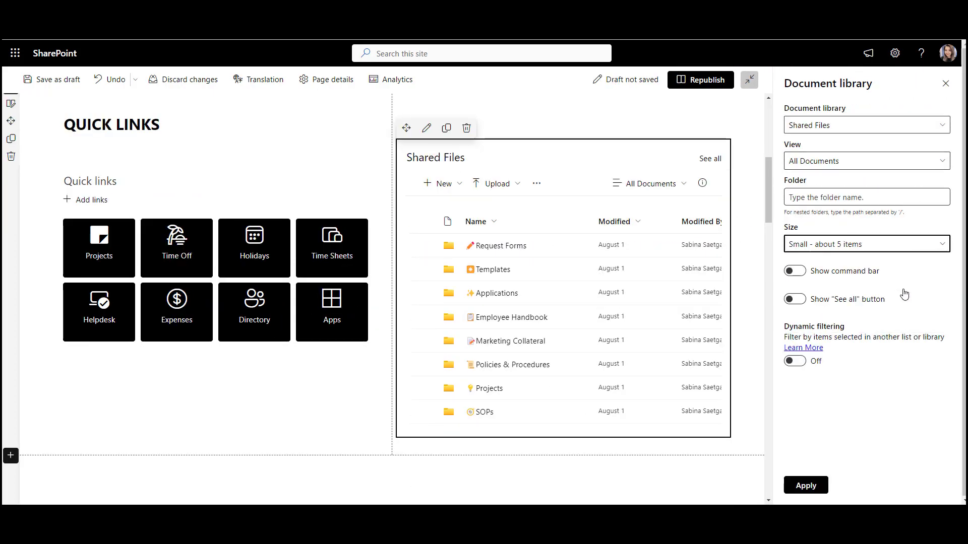
{"action": "left_click", "coordinate": [793, 271]}
{"action": "left_click", "coordinate": [805, 486]}
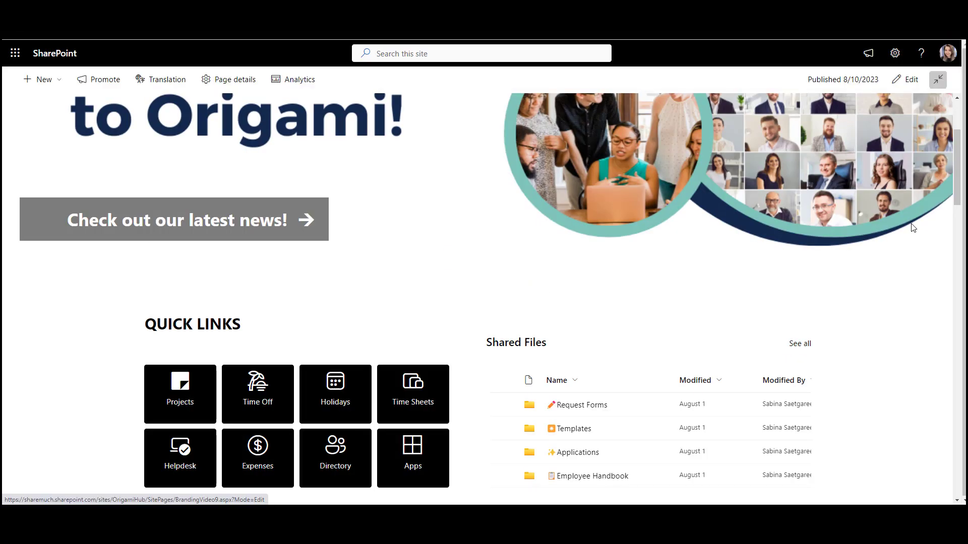
Open the Templates folder in Shared Files, then return to the library's root folder.
{"action": "left_click", "coordinate": [564, 429]}
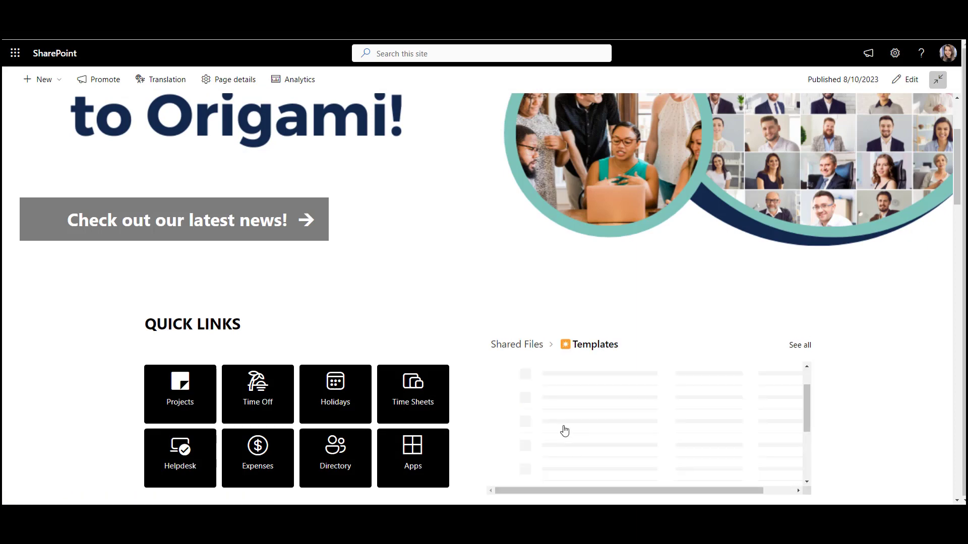
{"action": "left_click", "coordinate": [521, 347]}
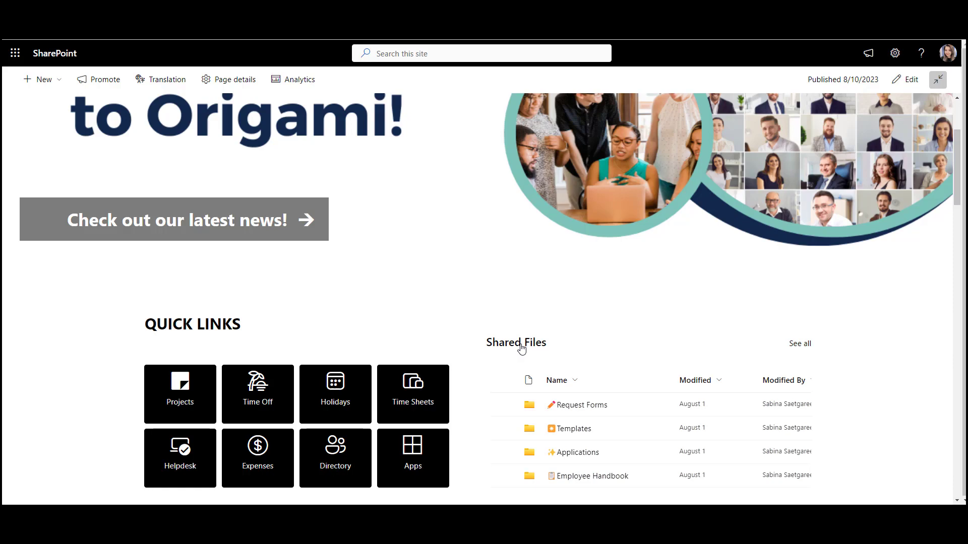
{"action": "scroll", "coordinate": [676, 399], "scroll_direction": "down", "scroll_amount": 3}
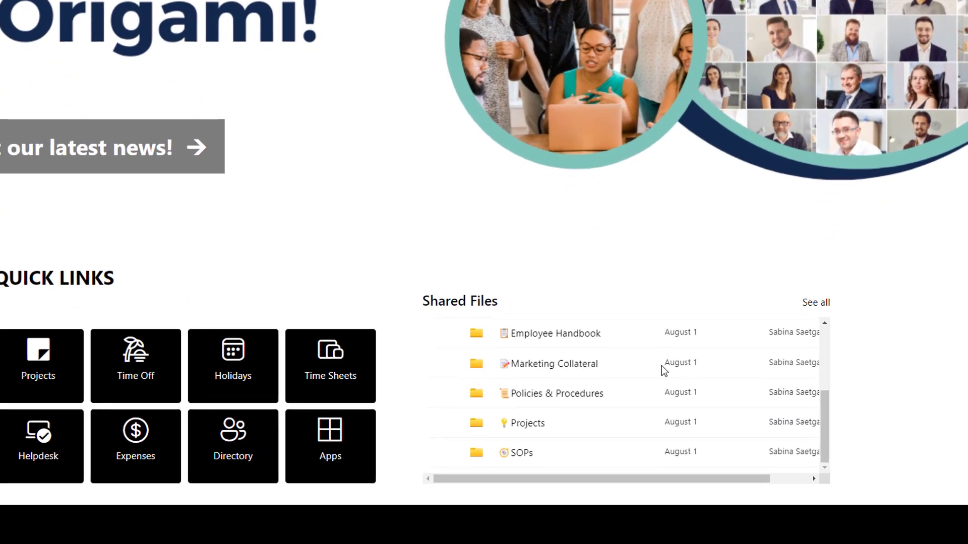
{"action": "scroll", "coordinate": [661, 365], "scroll_direction": "up", "scroll_amount": 3}
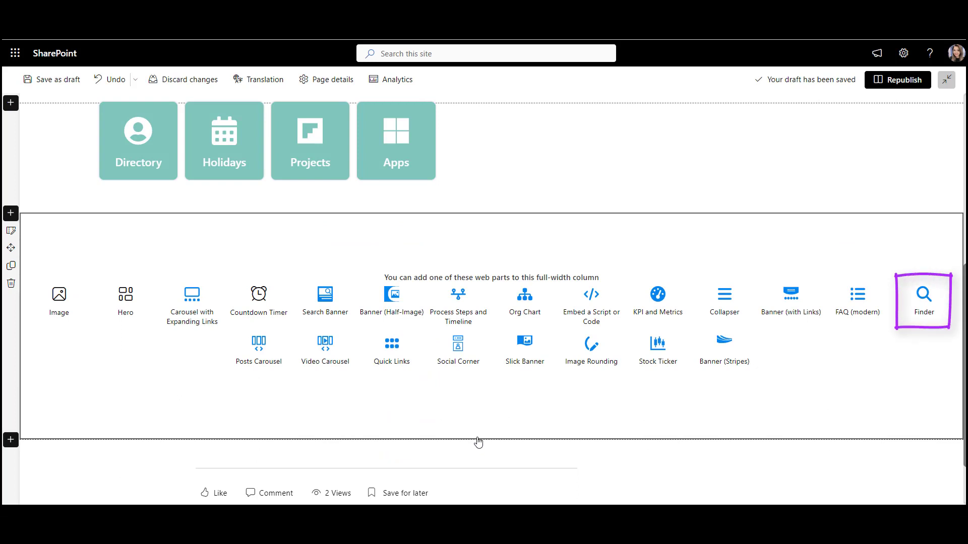
Add a Finder web part and set its Source Library Name to Shared Files.
{"action": "left_click", "coordinate": [924, 302]}
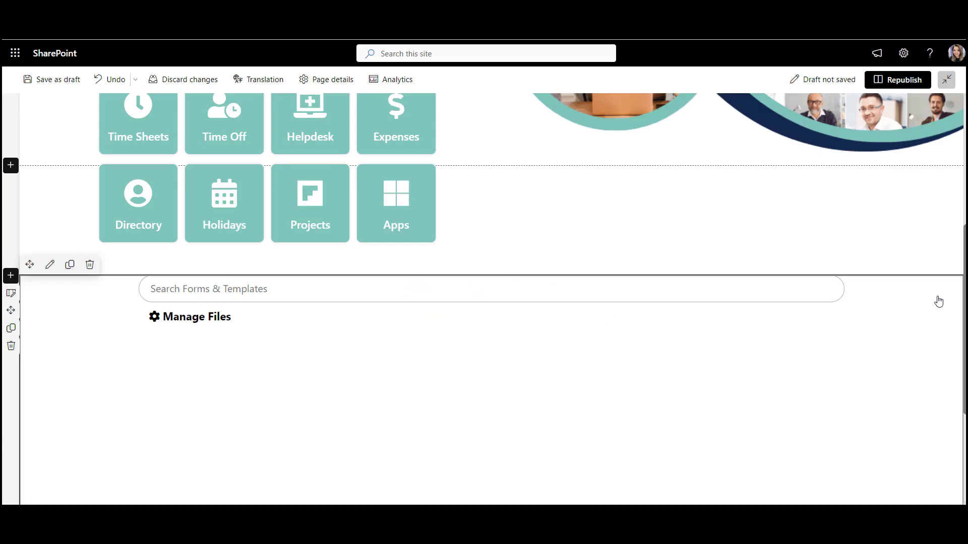
{"action": "scroll", "coordinate": [938, 302], "scroll_direction": "down", "scroll_amount": 1}
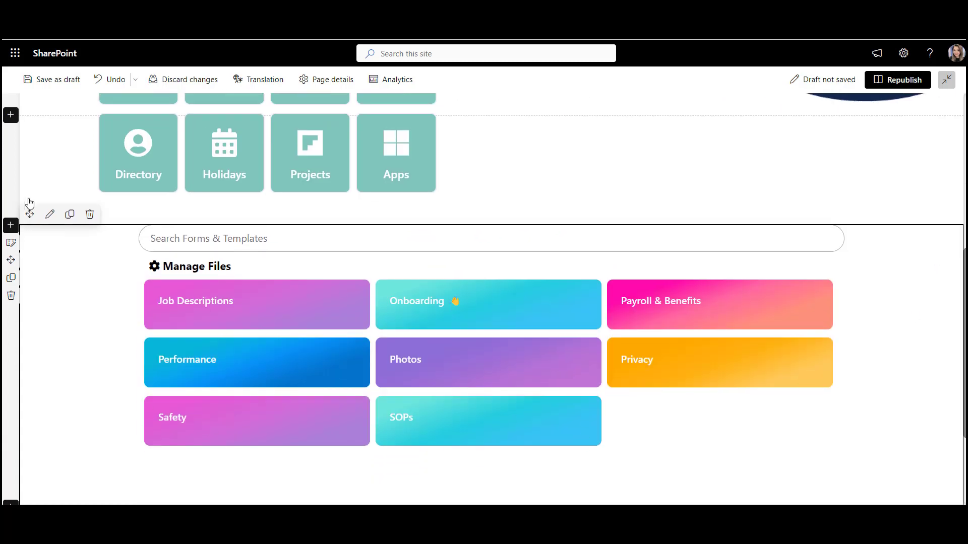
{"action": "left_click", "coordinate": [50, 214]}
{"action": "triple_click", "coordinate": [869, 153]}
{"action": "type", "text": "Shared Files"}
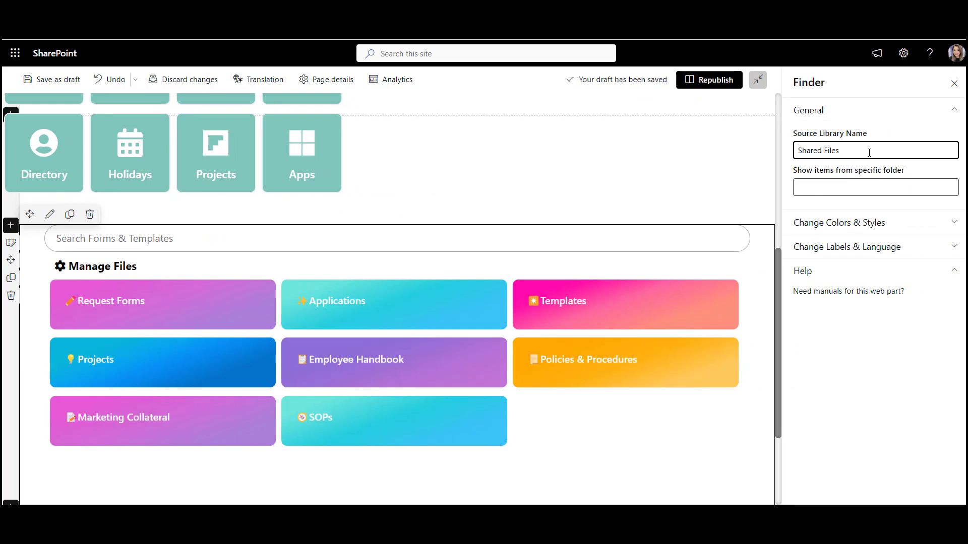
Test a 'logo' search, clear it, and open the Templates folder.
{"action": "scroll", "coordinate": [782, 156], "scroll_direction": "down", "scroll_amount": 1}
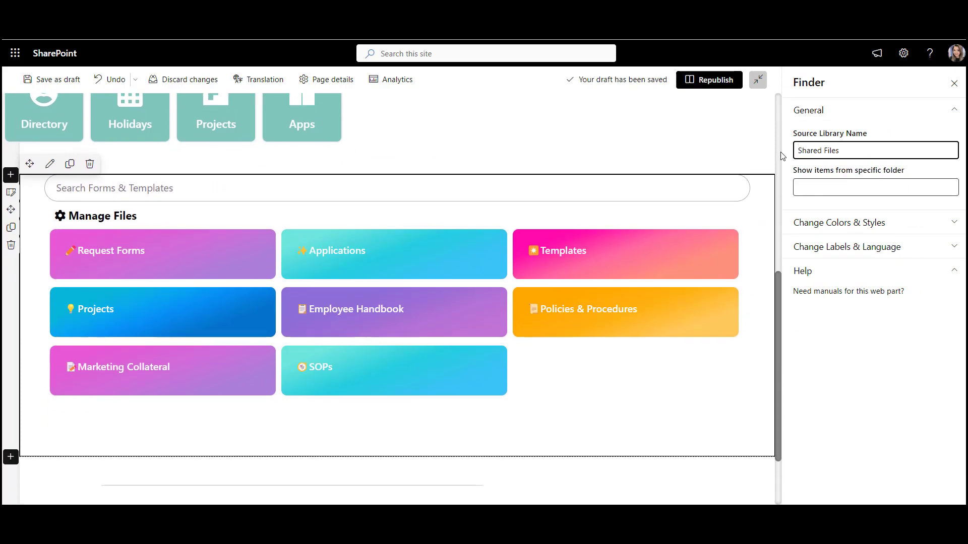
{"action": "left_click", "coordinate": [683, 194]}
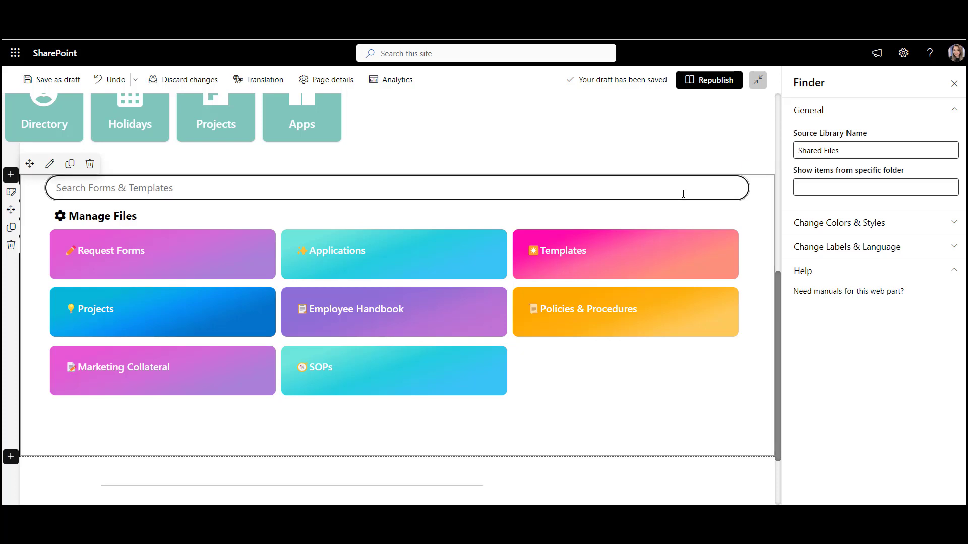
{"action": "type", "text": "logo"}
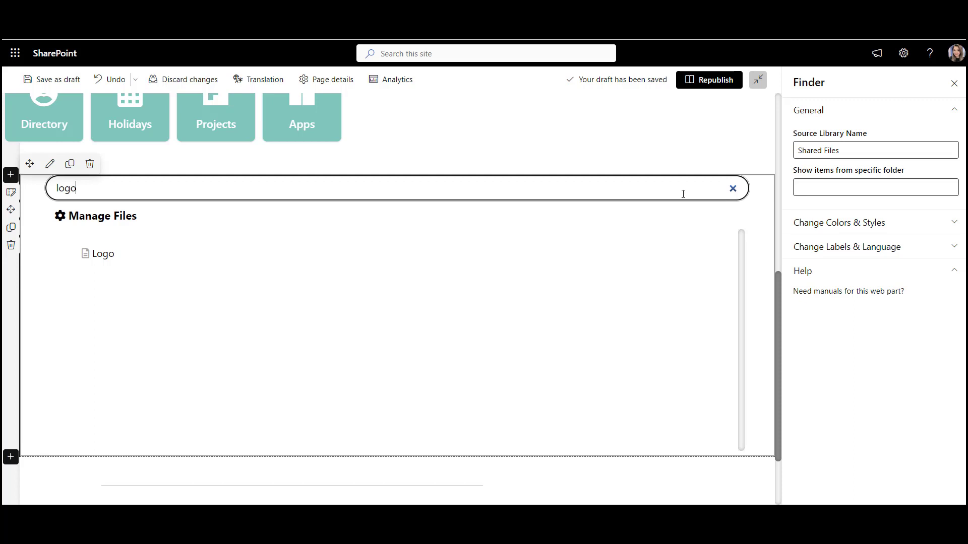
{"action": "left_click", "coordinate": [733, 189]}
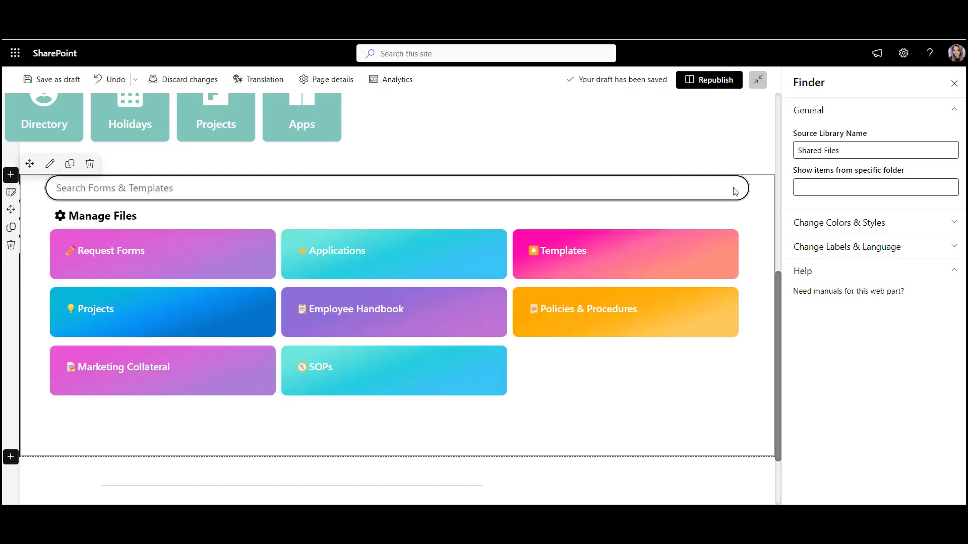
{"action": "left_click", "coordinate": [654, 251]}
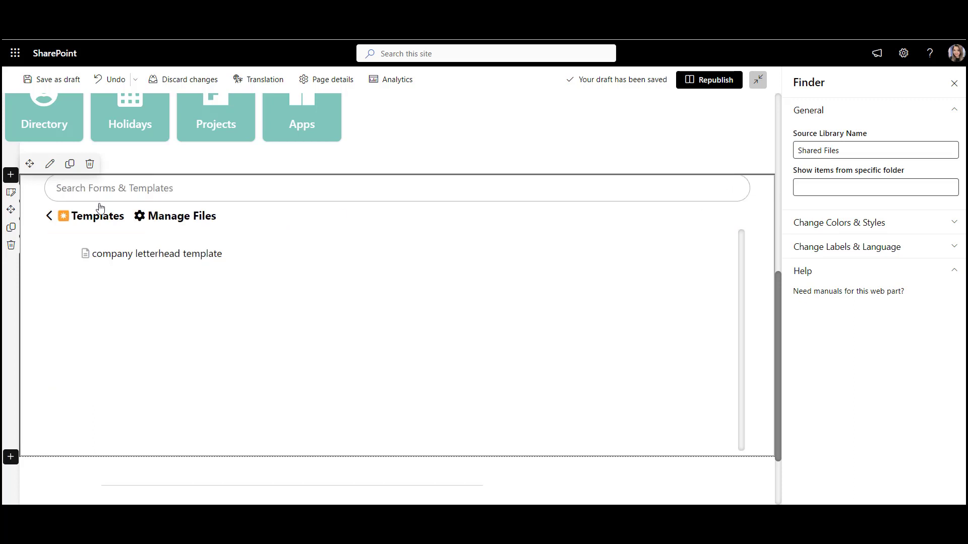
Apply the navy and blue folder colour set, raise folder font size to 25, and shrink height to about 340.
{"action": "left_click", "coordinate": [52, 216]}
{"action": "left_click", "coordinate": [886, 223]}
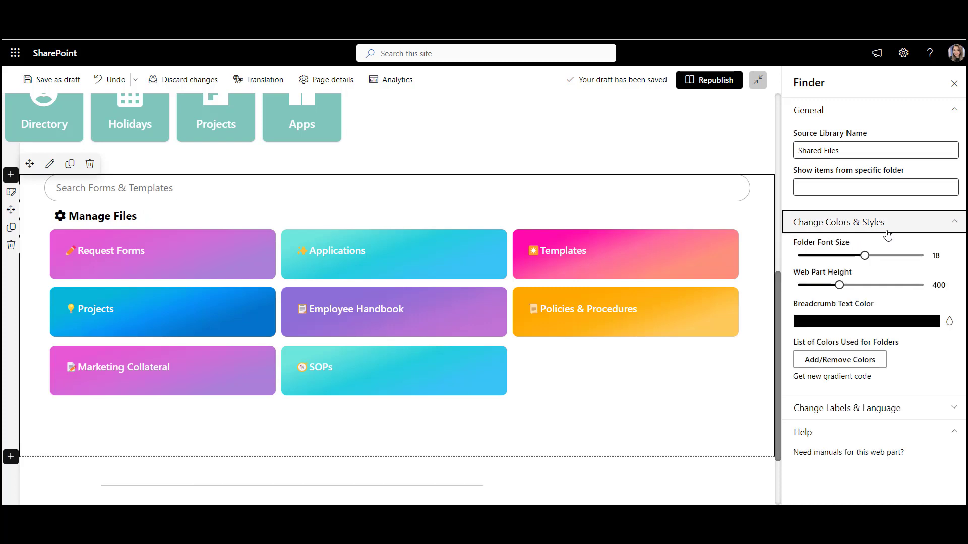
{"action": "left_click", "coordinate": [858, 361]}
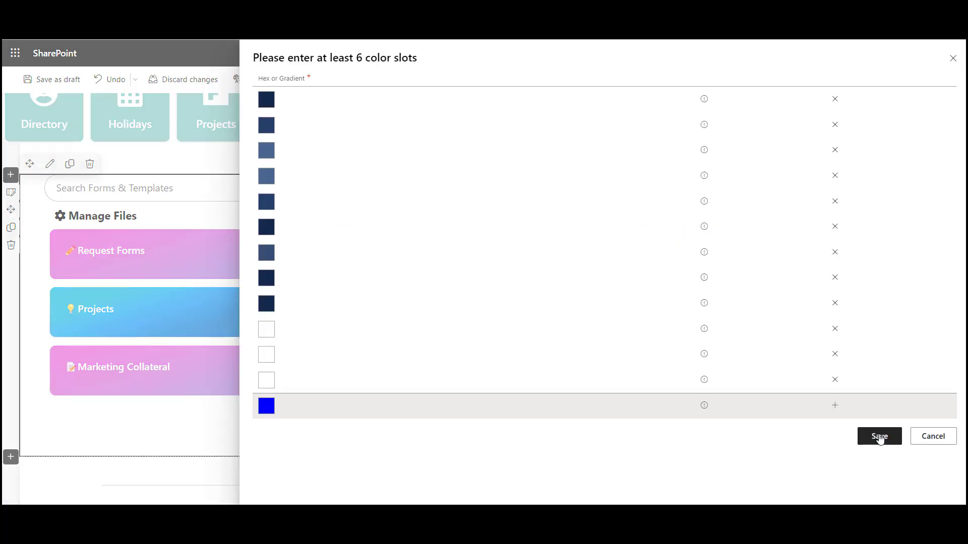
{"action": "left_click", "coordinate": [879, 436]}
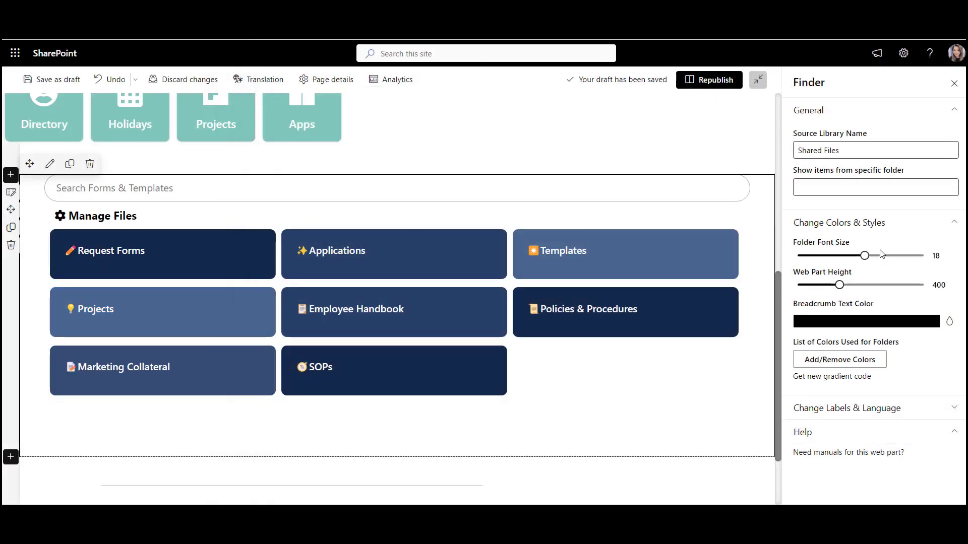
{"action": "left_click_drag", "start_coordinate": [870, 259], "coordinate": [924, 264]}
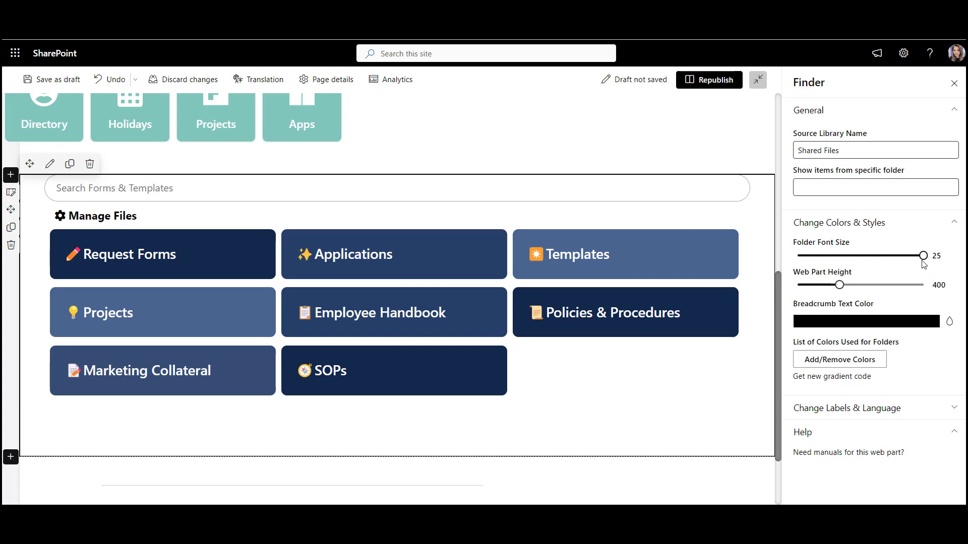
{"action": "left_click_drag", "start_coordinate": [840, 286], "coordinate": [831, 286]}
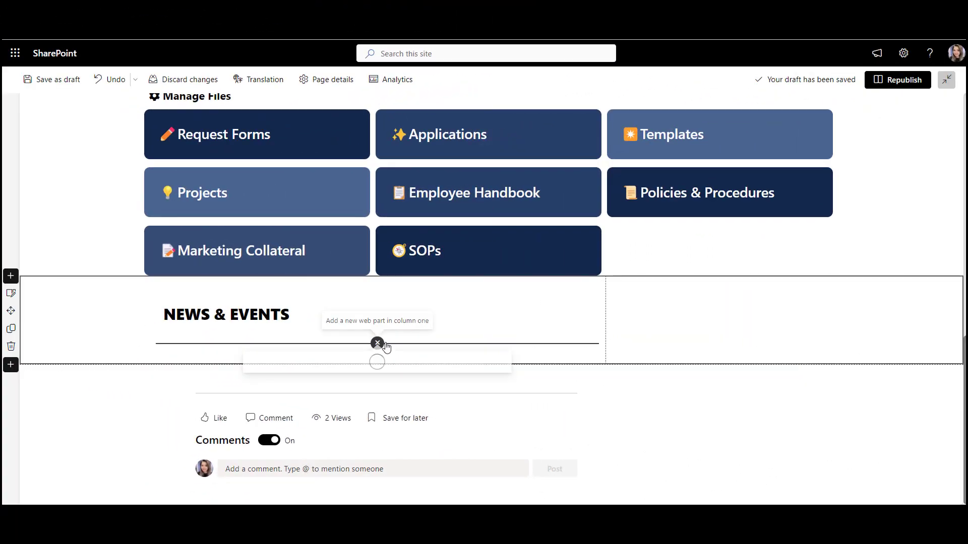
Insert a News web part under NEWS & EVENTS via a 'news' search and open its settings.
{"action": "left_click", "coordinate": [377, 344]}
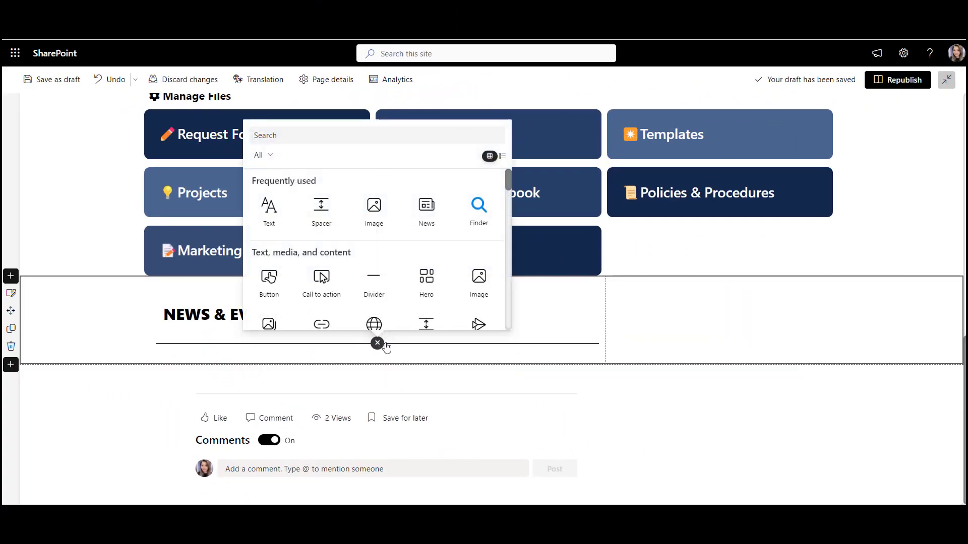
{"action": "type", "text": "news"}
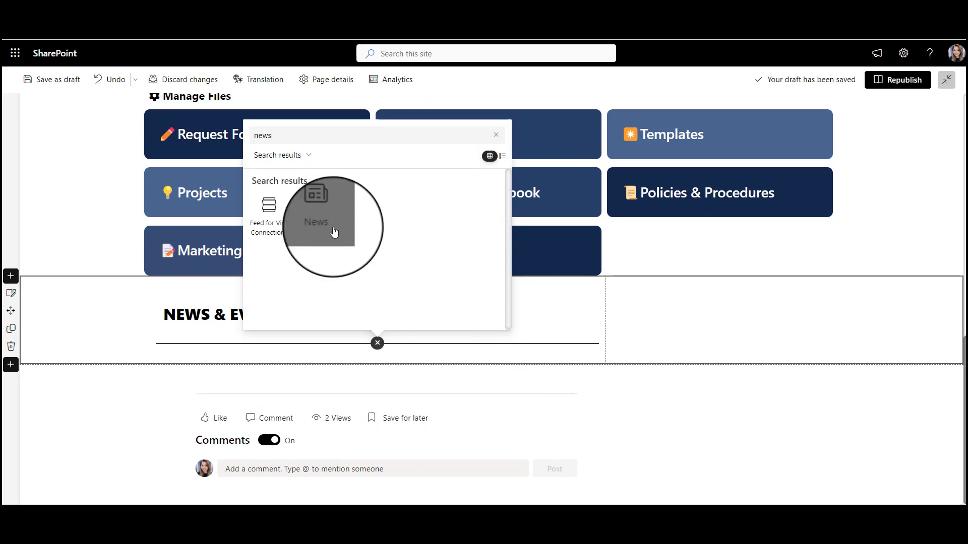
{"action": "left_click", "coordinate": [334, 231]}
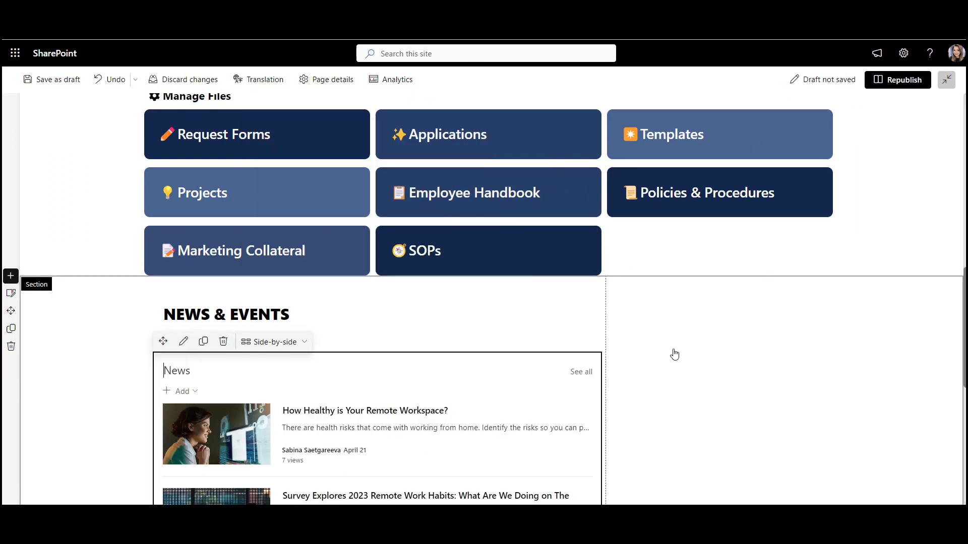
{"action": "scroll", "coordinate": [678, 356], "scroll_direction": "down", "scroll_amount": 2}
{"action": "scroll", "coordinate": [681, 358], "scroll_direction": "down", "scroll_amount": 3}
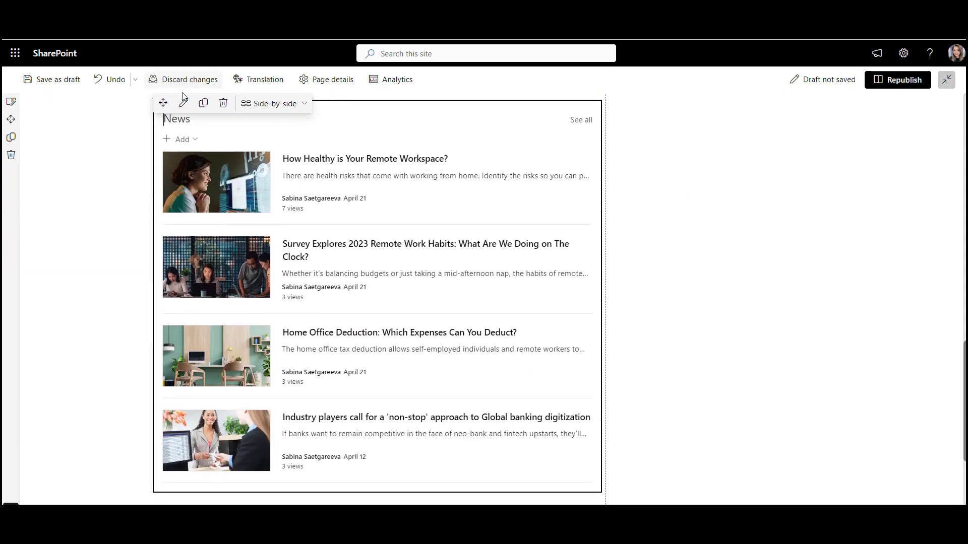
{"action": "left_click", "coordinate": [183, 101]}
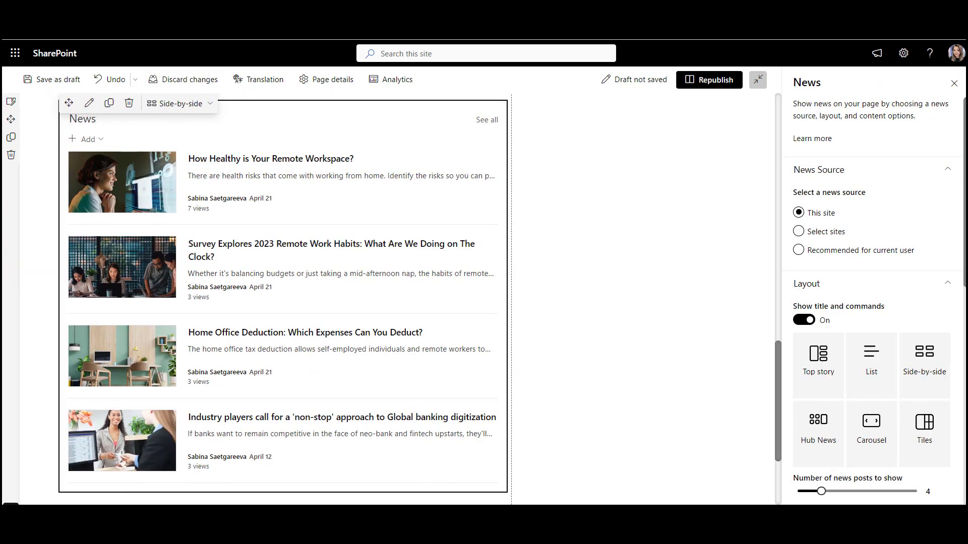
Hide the News title and commands, switch to List layout, and show only 3 posts.
{"action": "left_click", "coordinate": [803, 321]}
{"action": "scroll", "coordinate": [866, 312], "scroll_direction": "down", "scroll_amount": 2}
{"action": "left_click", "coordinate": [868, 314]}
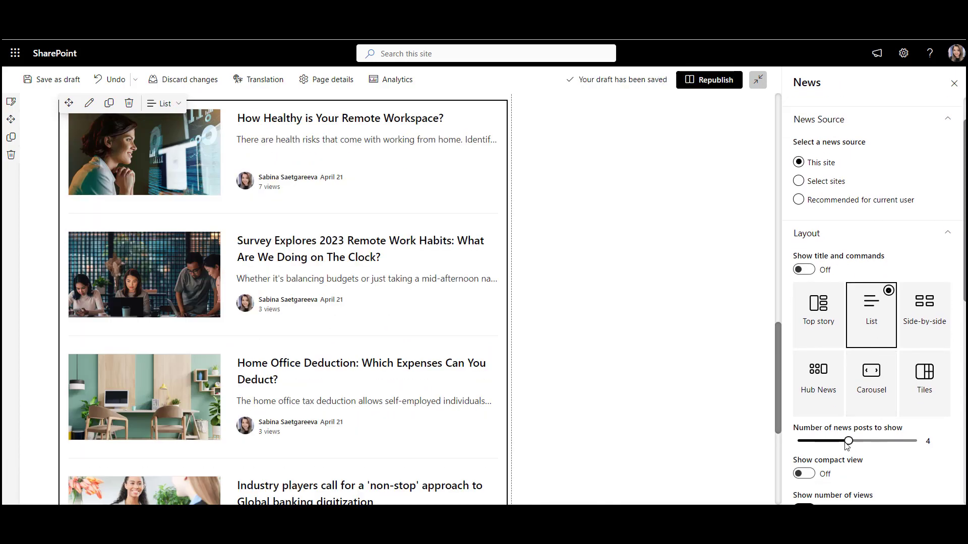
{"action": "left_click_drag", "start_coordinate": [848, 442], "coordinate": [840, 442]}
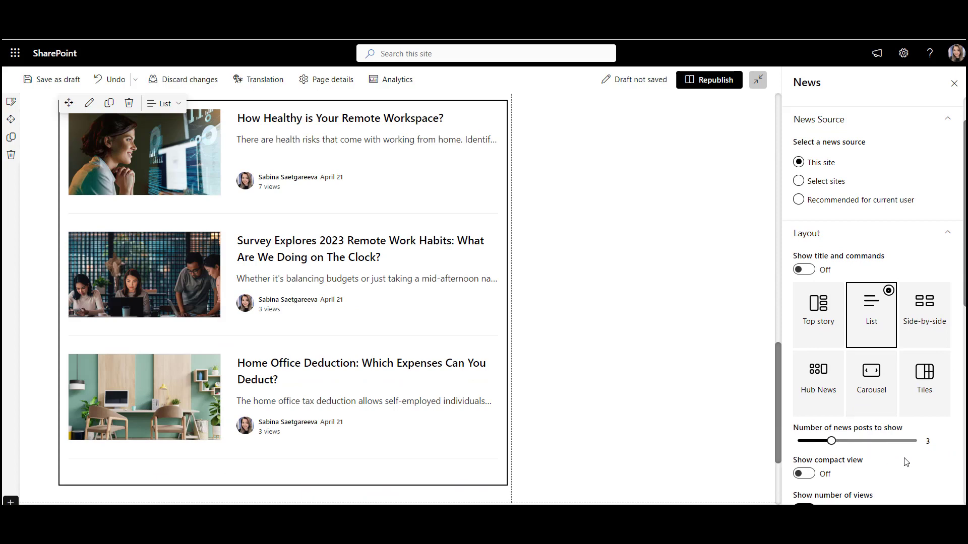
Hide view counts, authors and first published dates, then open the section's layout settings.
{"action": "scroll", "coordinate": [906, 462], "scroll_direction": "down", "scroll_amount": 1}
{"action": "left_click", "coordinate": [804, 459]}
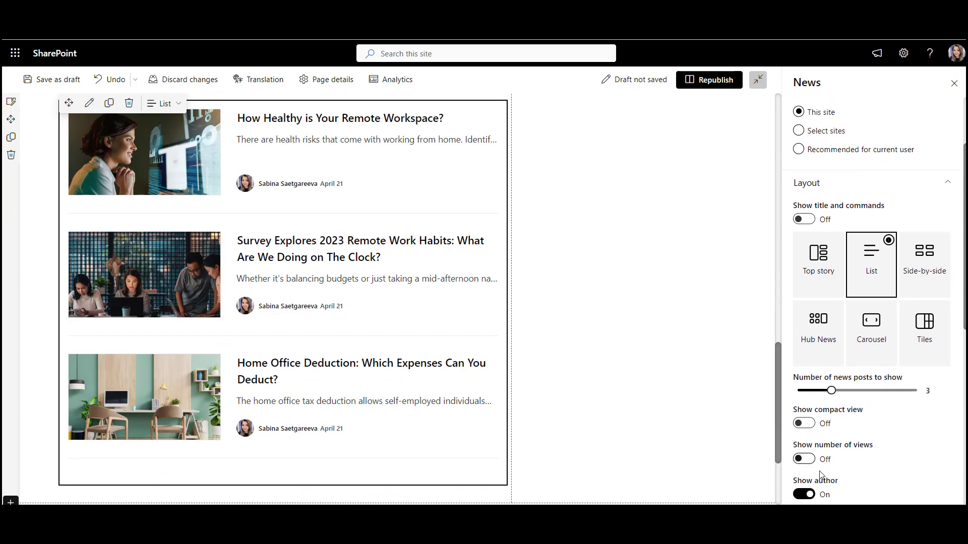
{"action": "left_click", "coordinate": [805, 497]}
{"action": "scroll", "coordinate": [882, 458], "scroll_direction": "down", "scroll_amount": 4}
{"action": "left_click", "coordinate": [804, 329]}
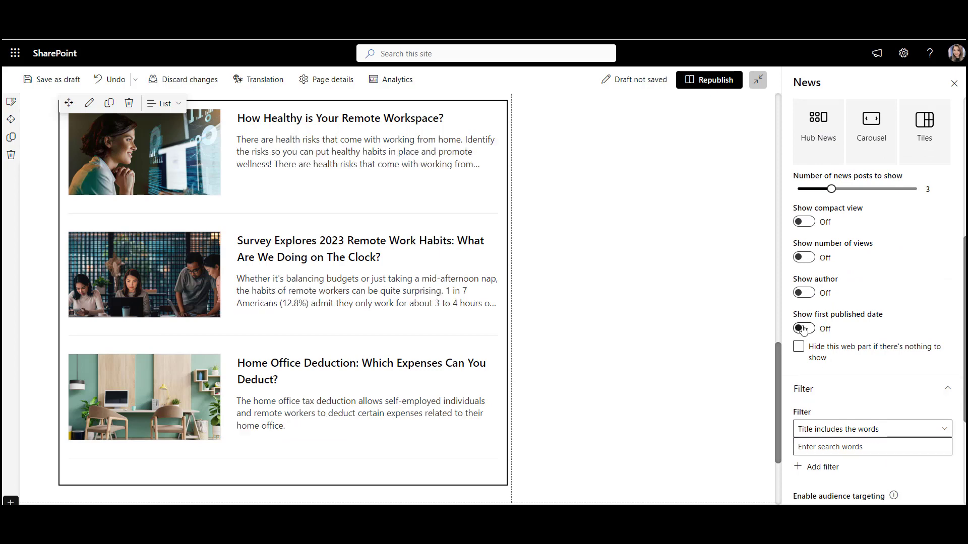
{"action": "scroll", "coordinate": [917, 298], "scroll_direction": "down", "scroll_amount": 2}
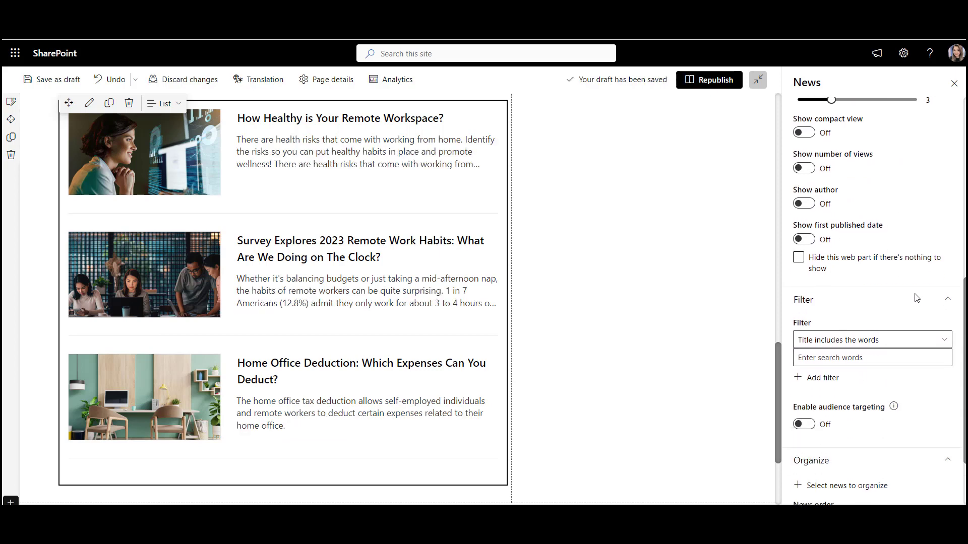
{"action": "scroll", "coordinate": [917, 297], "scroll_direction": "down", "scroll_amount": 2}
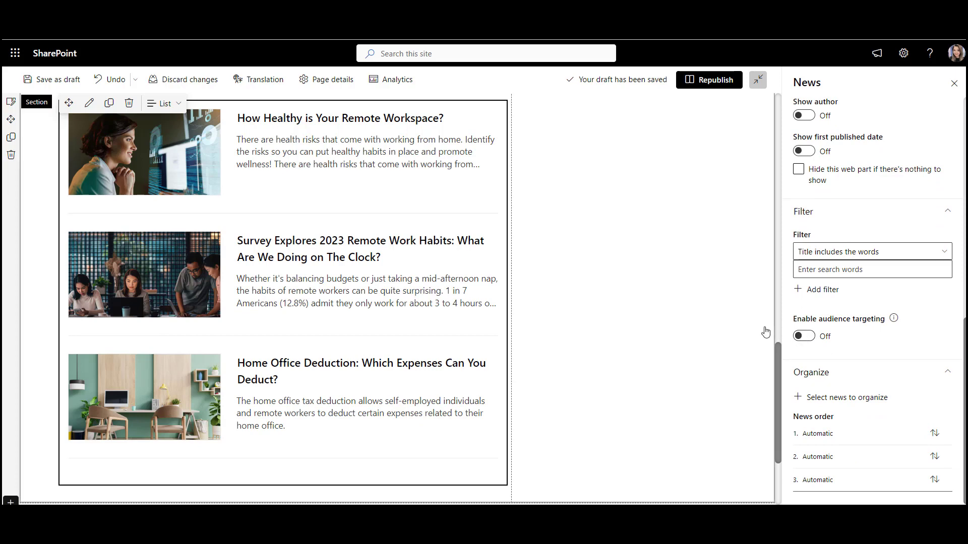
{"action": "scroll", "coordinate": [762, 330], "scroll_direction": "up", "scroll_amount": 1}
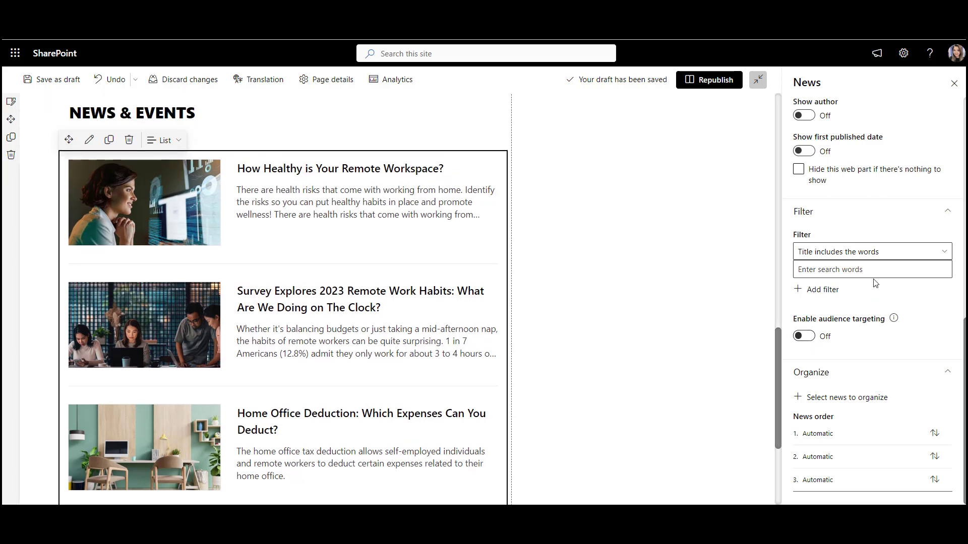
{"action": "left_click", "coordinate": [714, 220]}
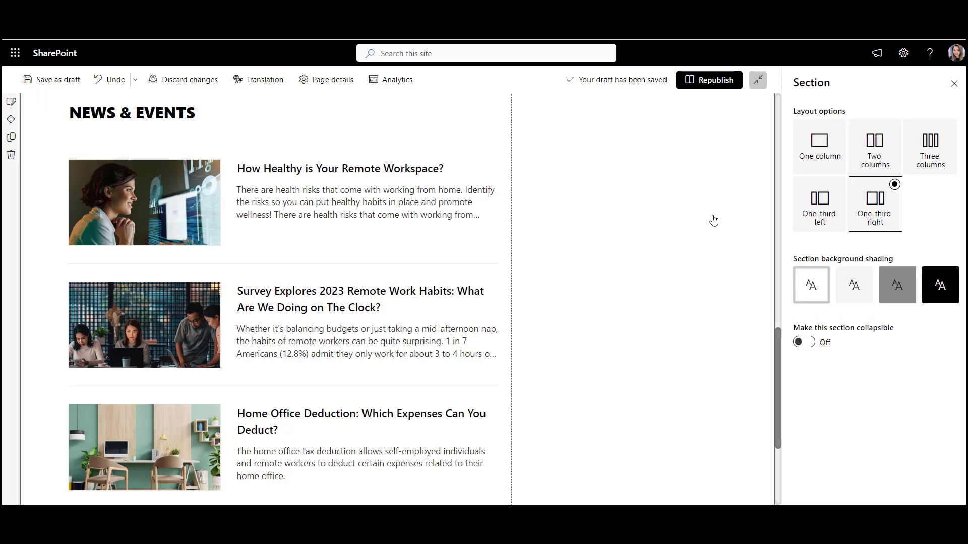
{"action": "scroll", "coordinate": [714, 220], "scroll_direction": "up", "scroll_amount": 10}
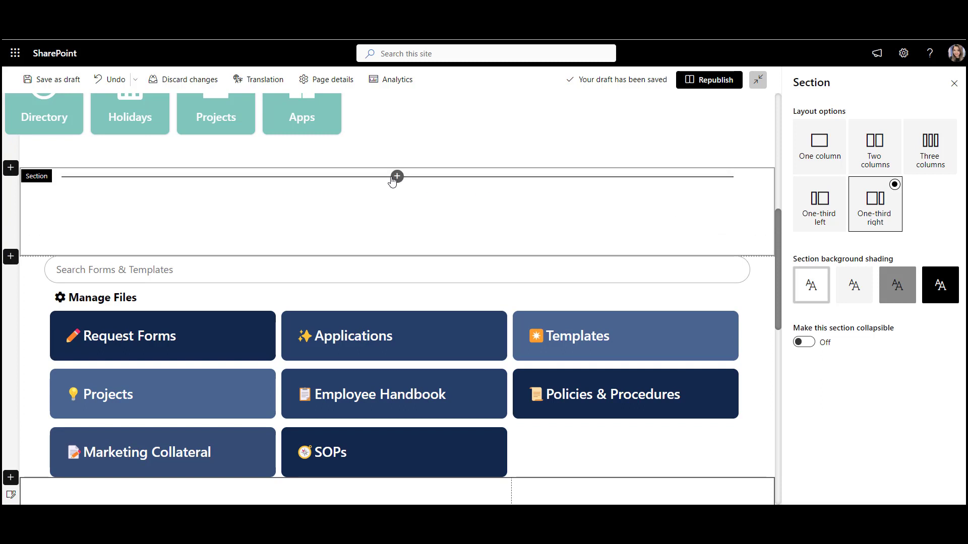
Add an Image Rounding web part via a 'roun' search and reduce its corner radius from 15 to 12.
{"action": "left_click", "coordinate": [397, 177]}
{"action": "type", "text": "roun"}
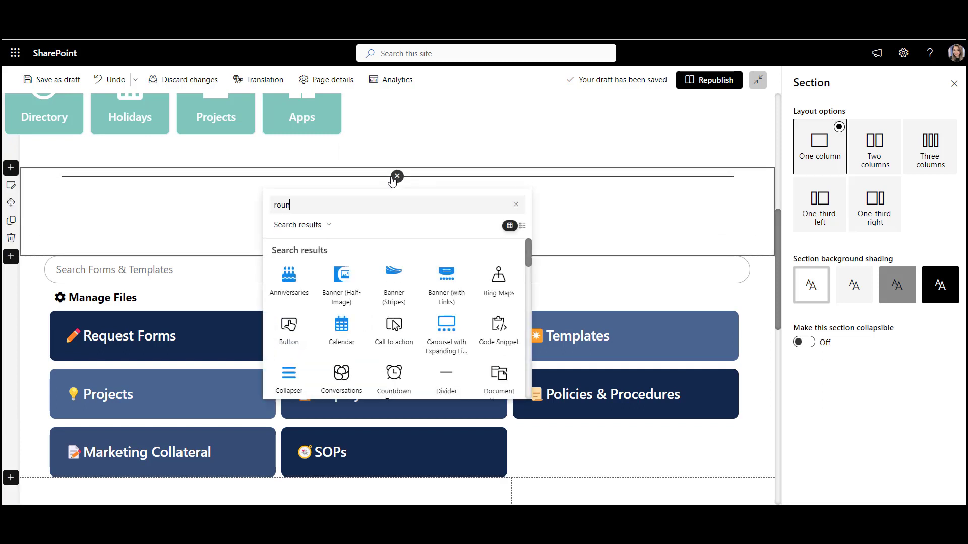
{"action": "left_click", "coordinate": [285, 286]}
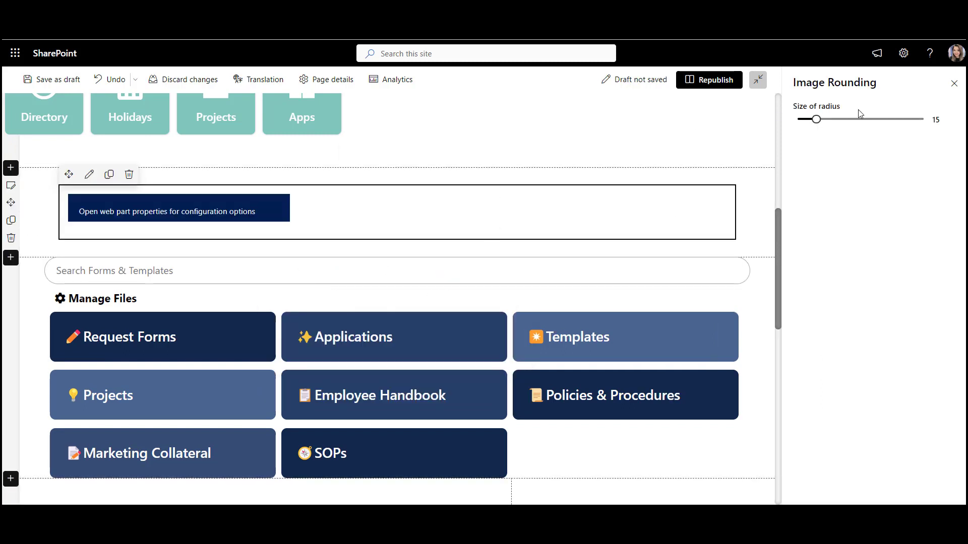
{"action": "left_click_drag", "start_coordinate": [816, 119], "coordinate": [813, 121]}
{"action": "scroll", "coordinate": [751, 428], "scroll_direction": "down", "scroll_amount": 8}
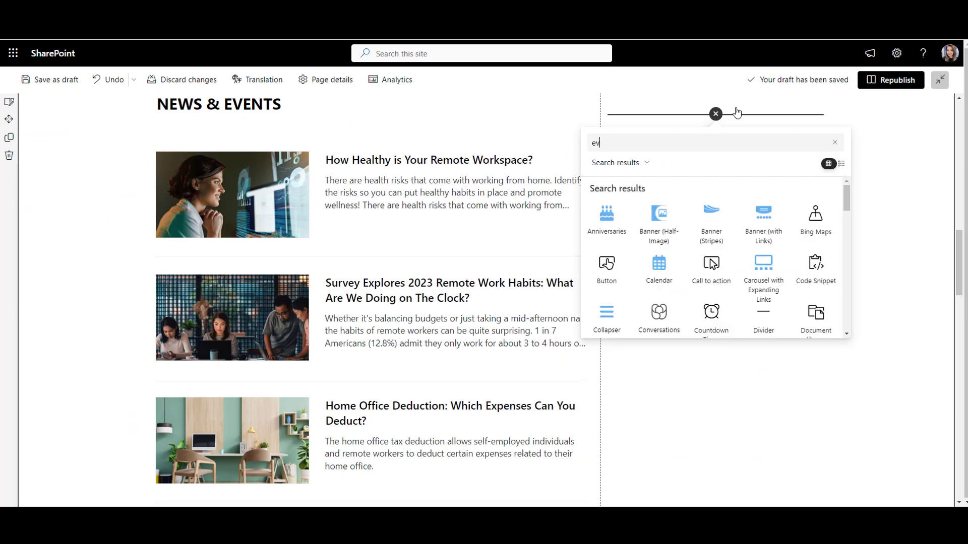
Insert an Events web part beside the news, keeping its source as this site's Events list.
{"action": "left_click", "coordinate": [718, 246]}
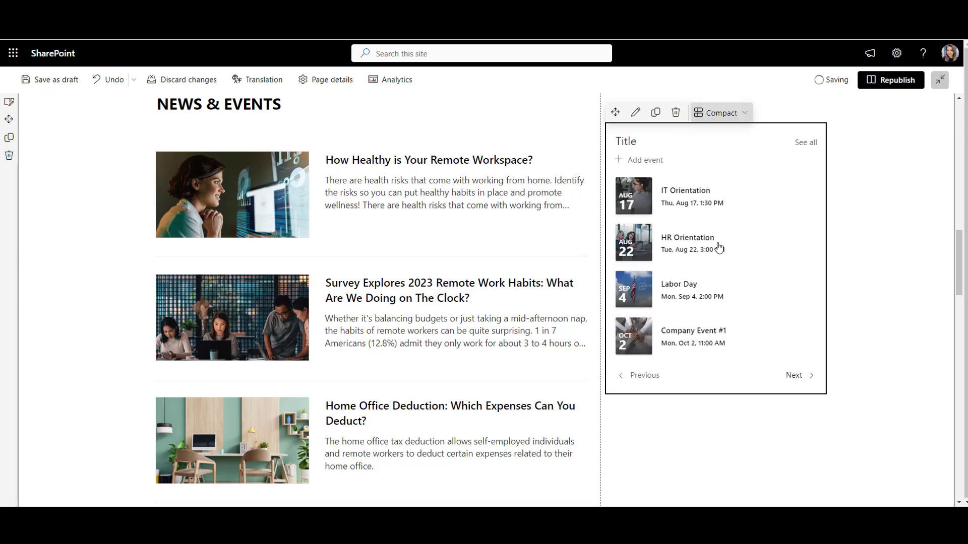
{"action": "left_click", "coordinate": [635, 112]}
{"action": "left_click", "coordinate": [807, 171]}
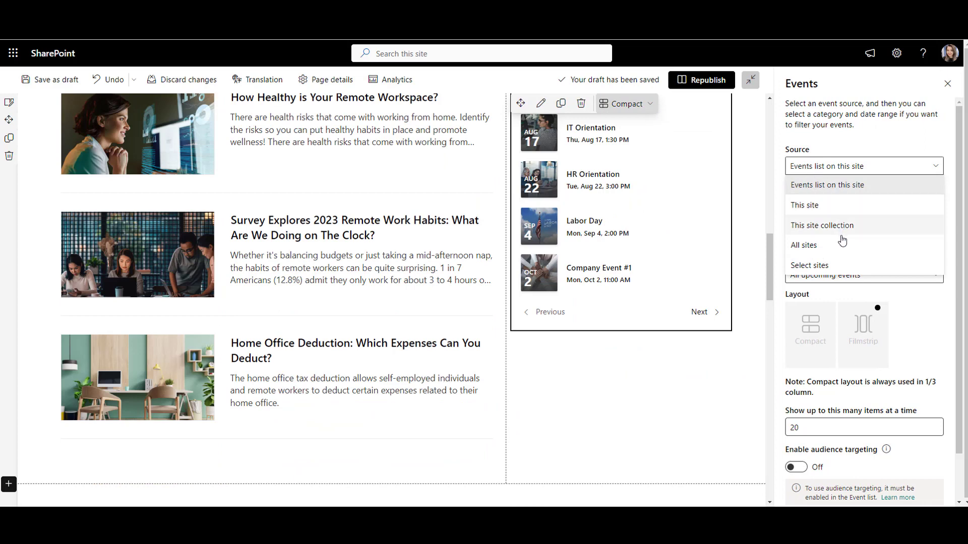
{"action": "left_click", "coordinate": [926, 304]}
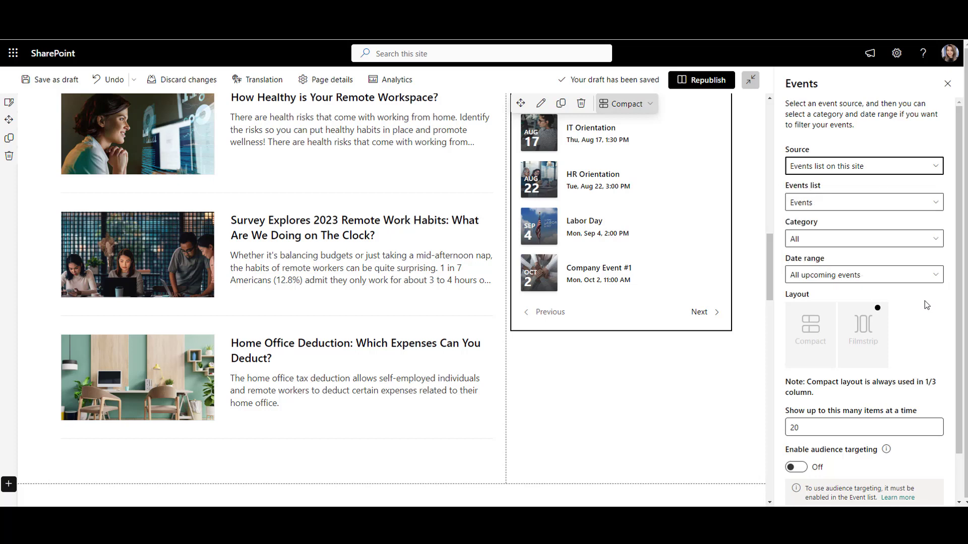
Page forward and back through the listed upcoming events.
{"action": "scroll", "coordinate": [750, 410], "scroll_direction": "up", "scroll_amount": 1}
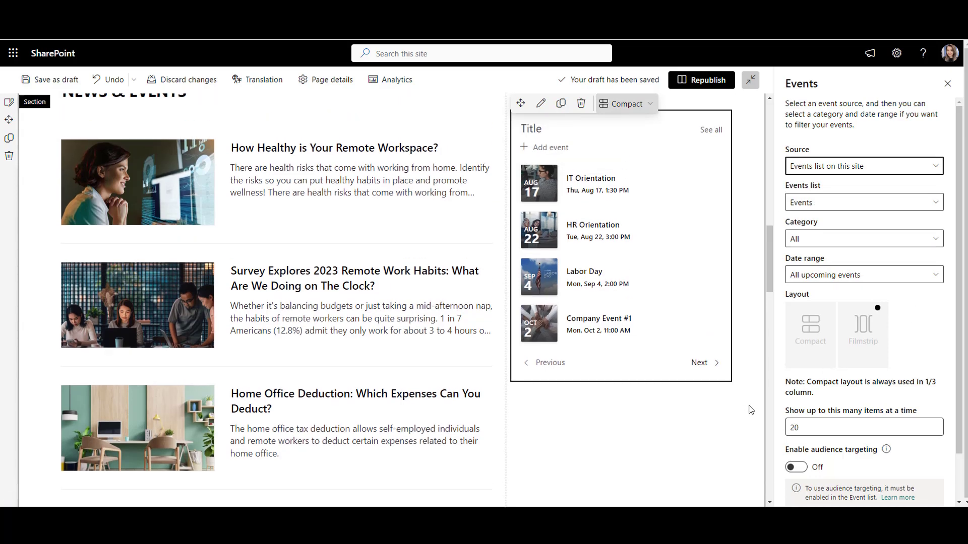
{"action": "scroll", "coordinate": [751, 410], "scroll_direction": "up", "scroll_amount": 1}
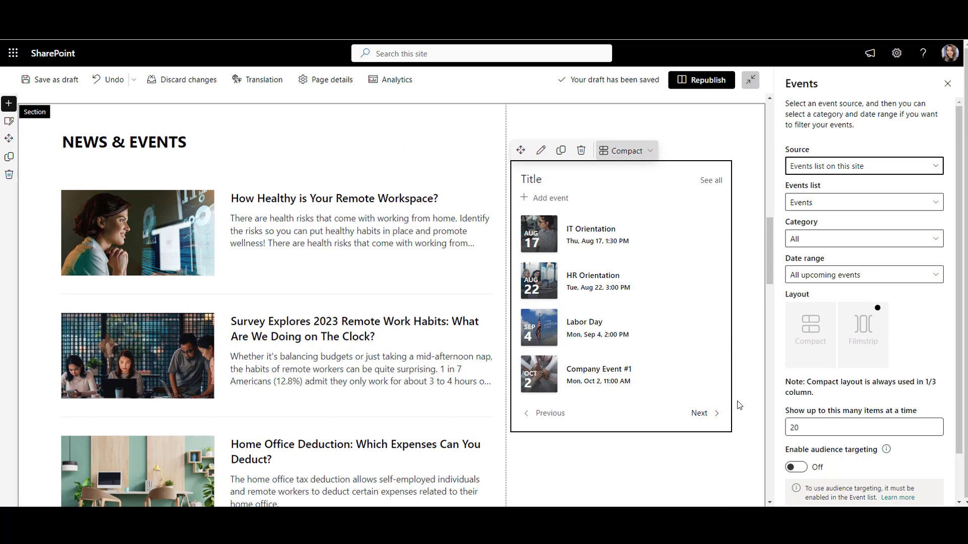
{"action": "left_click", "coordinate": [700, 414]}
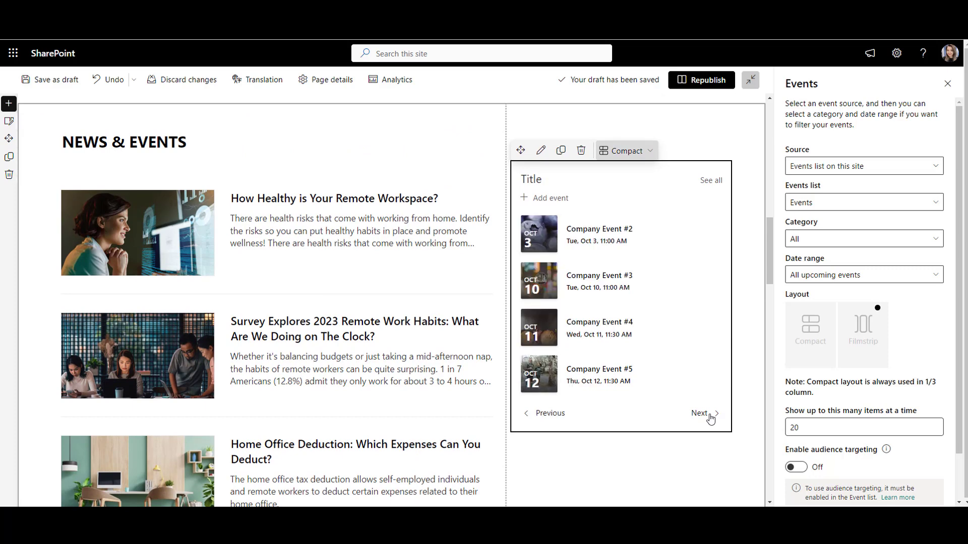
{"action": "left_click", "coordinate": [710, 415]}
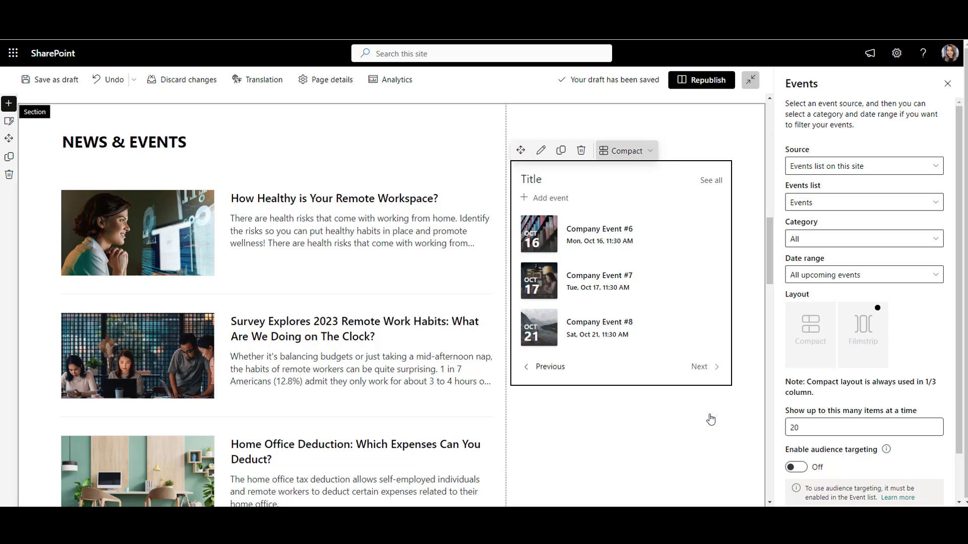
{"action": "left_click", "coordinate": [534, 366]}
{"action": "left_click", "coordinate": [534, 416]}
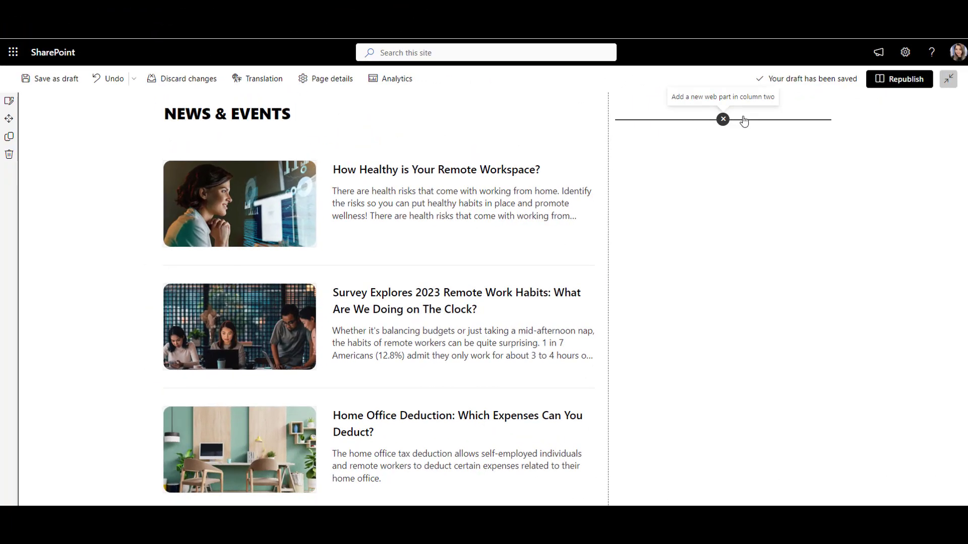
Insert a Calendar web part into the right column via a 'cale' search.
{"action": "left_click", "coordinate": [743, 120]}
{"action": "type", "text": "cale"}
{"action": "left_click", "coordinate": [622, 219]}
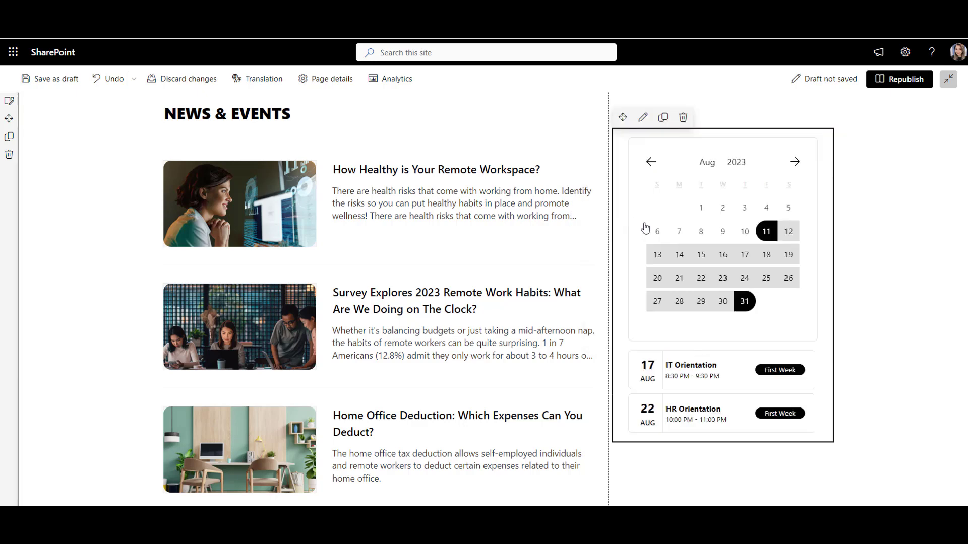
Check July 2023's events, then select the August 1–31 range in August 2023.
{"action": "left_click", "coordinate": [651, 162]}
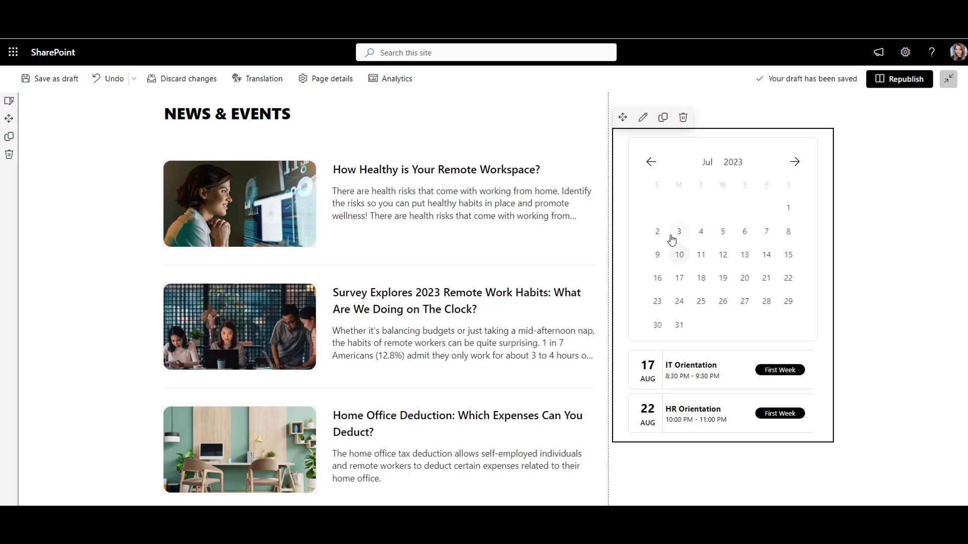
{"action": "left_click", "coordinate": [680, 324]}
{"action": "left_click", "coordinate": [794, 163]}
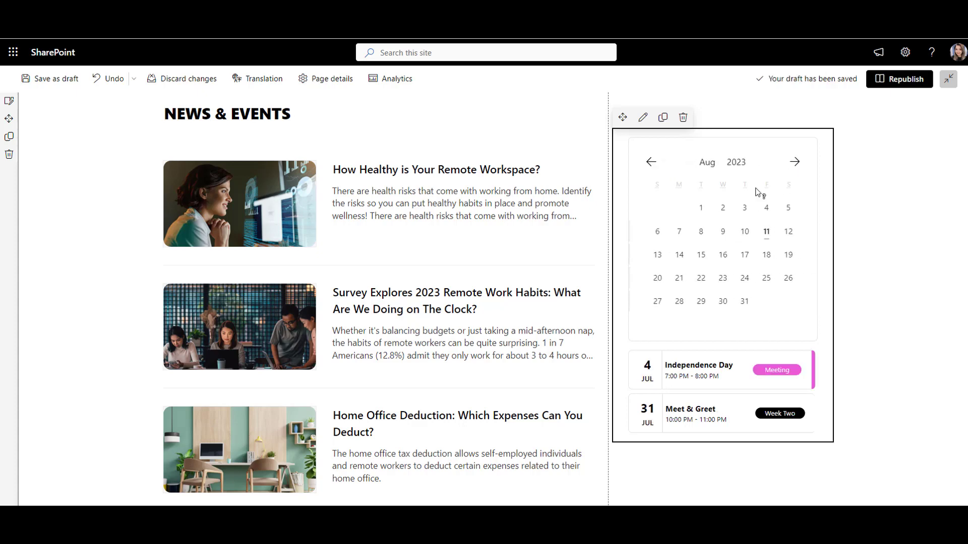
{"action": "left_click", "coordinate": [701, 207]}
{"action": "left_click", "coordinate": [745, 301]}
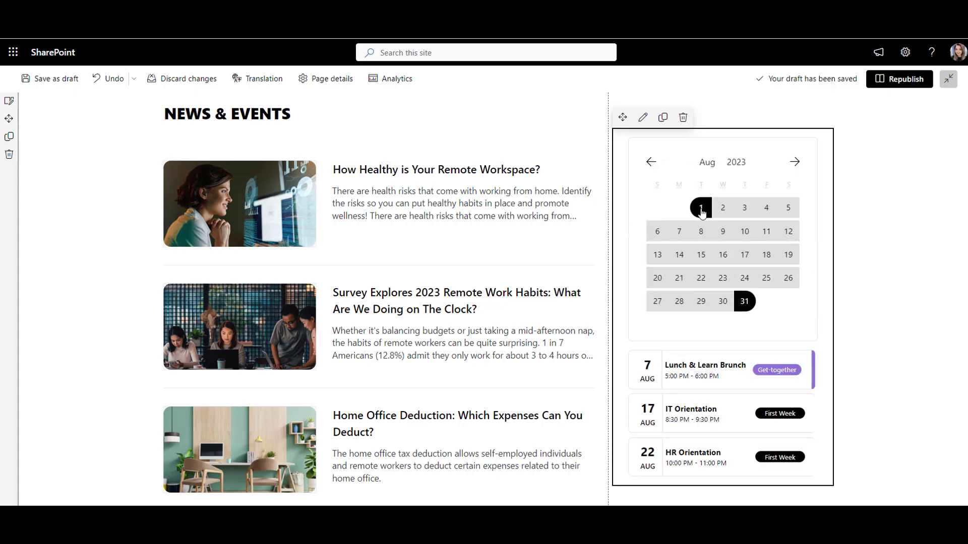
{"action": "left_click", "coordinate": [643, 117]}
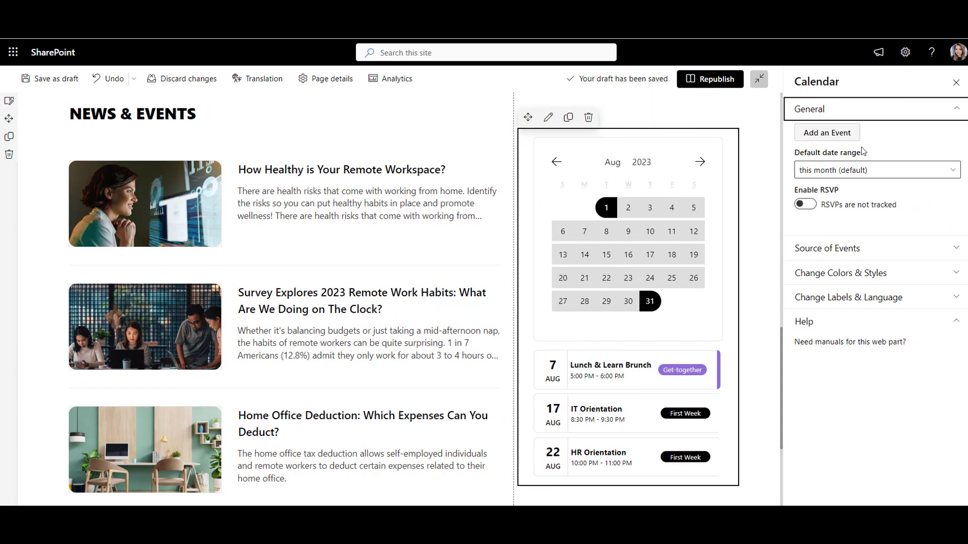
Keep events sourced from this site and save the event category colours.
{"action": "left_click", "coordinate": [908, 248]}
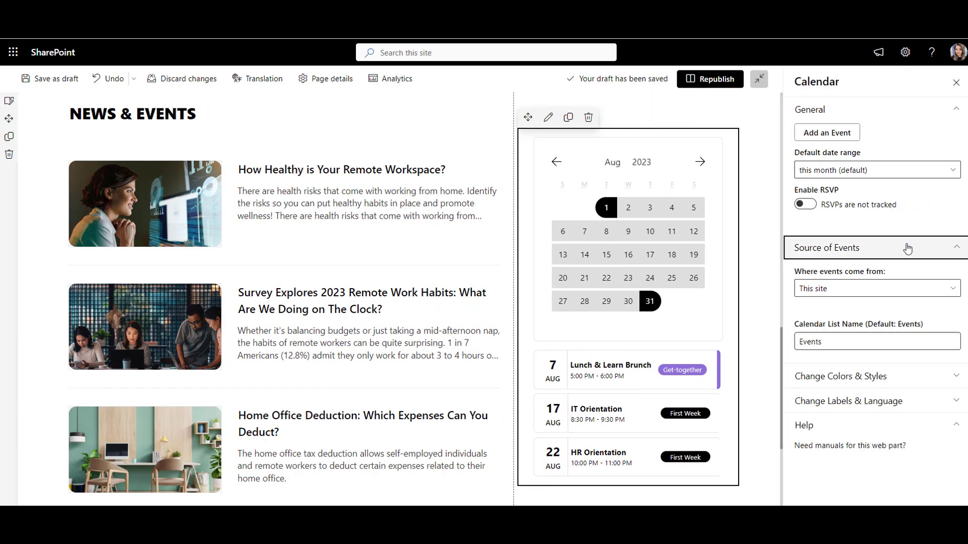
{"action": "left_click", "coordinate": [910, 296]}
{"action": "left_click", "coordinate": [910, 296]}
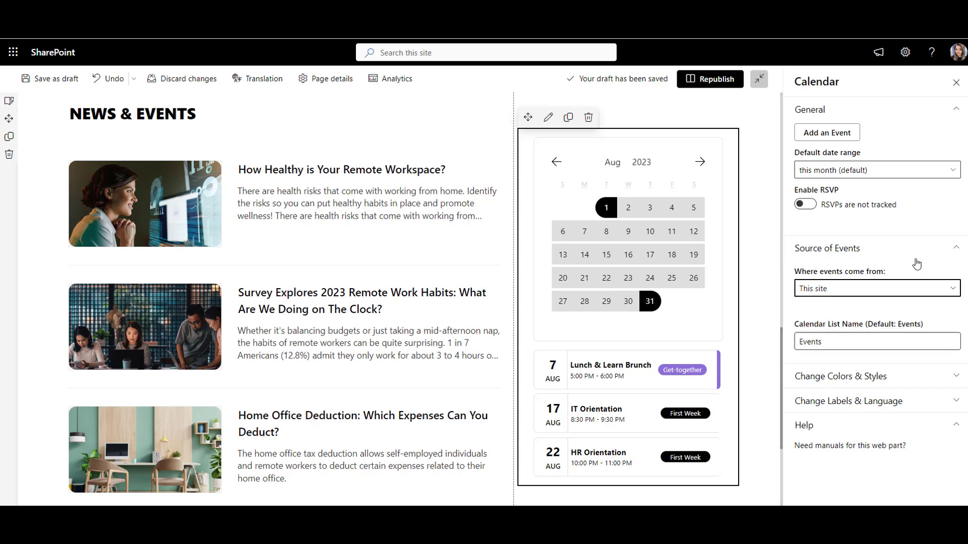
{"action": "left_click", "coordinate": [913, 248]}
{"action": "left_click", "coordinate": [912, 272]}
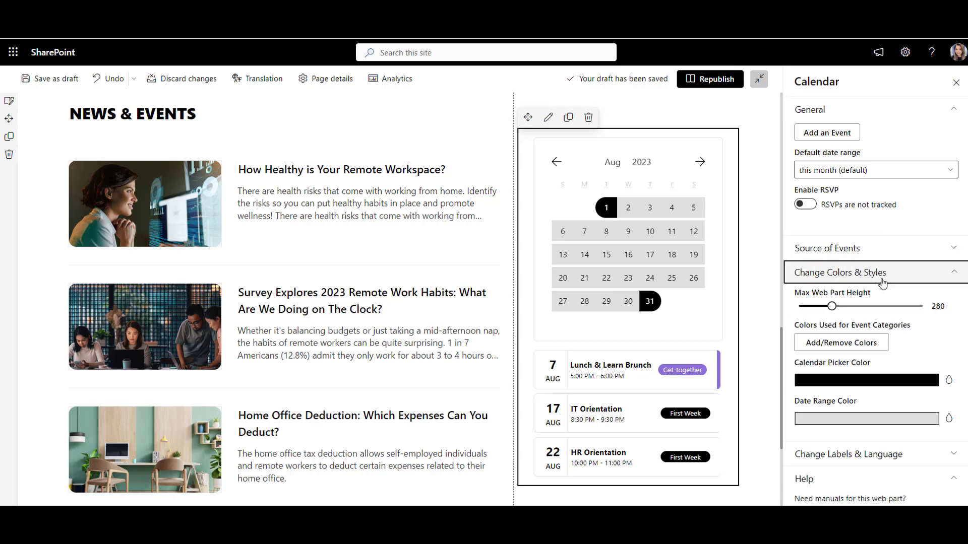
{"action": "left_click", "coordinate": [857, 340]}
{"action": "left_click", "coordinate": [872, 348]}
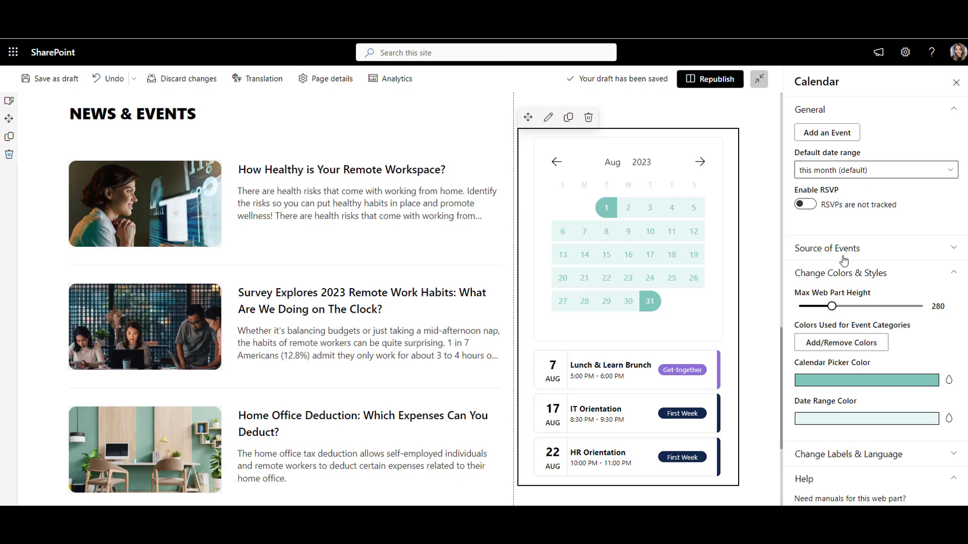
Turn on RSVP tracking and RSVP to Lunch & Learn Brunch, saving the appointment in Outlook.
{"action": "left_click", "coordinate": [806, 204]}
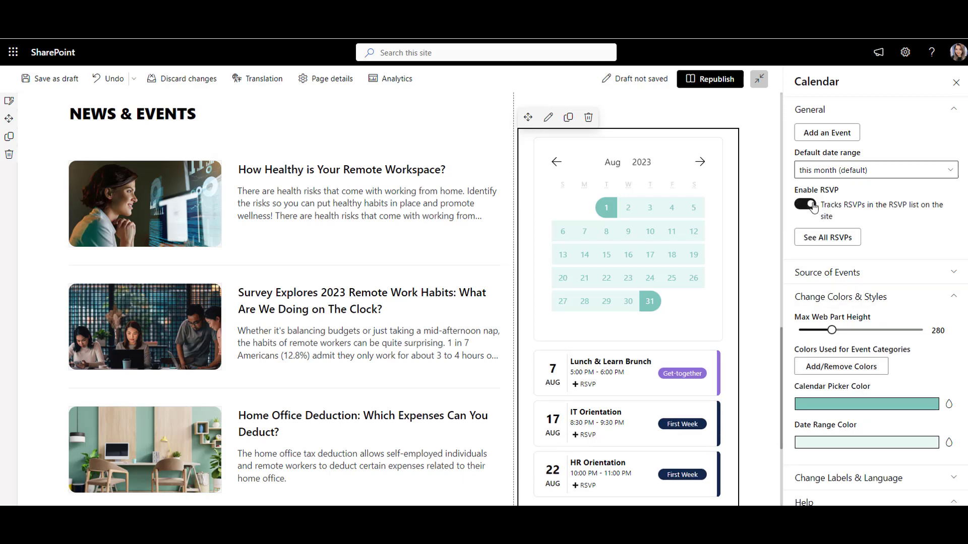
{"action": "left_click", "coordinate": [577, 385]}
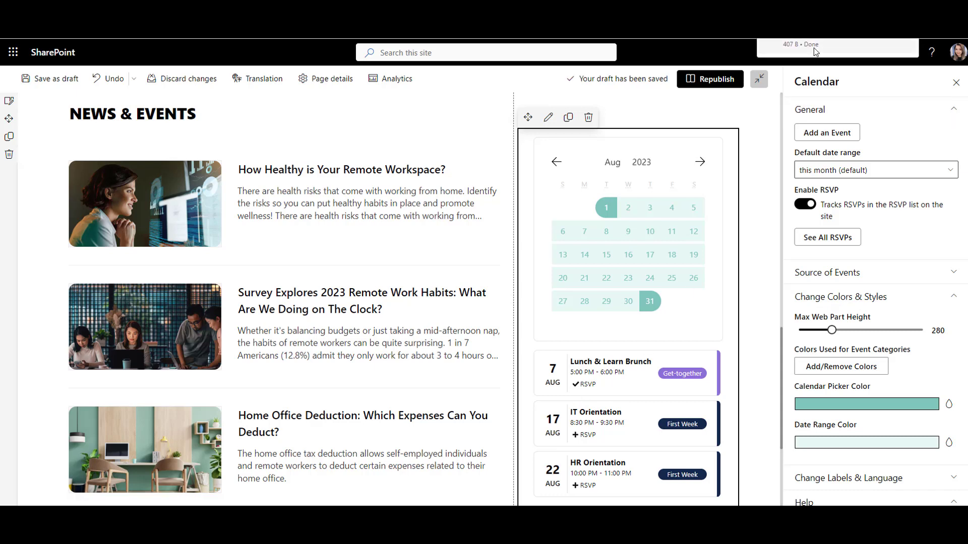
{"action": "left_click", "coordinate": [812, 47]}
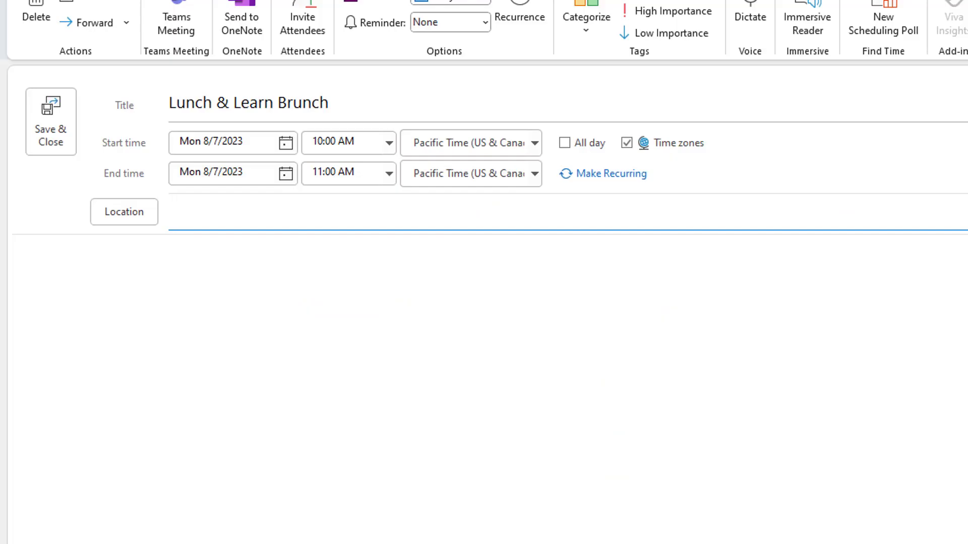
{"action": "left_click", "coordinate": [59, 134]}
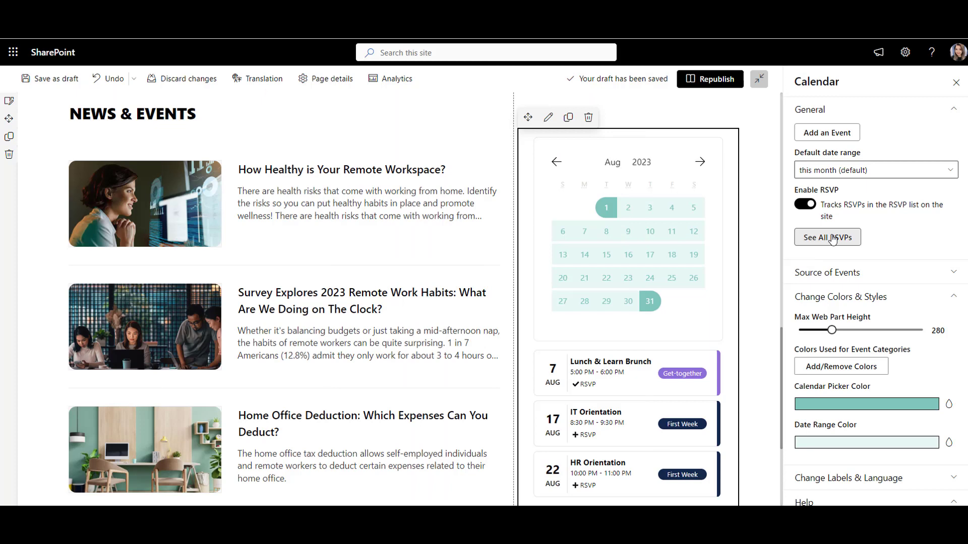
Open the See All RSVPs list to review the responses.
{"action": "left_click", "coordinate": [832, 238]}
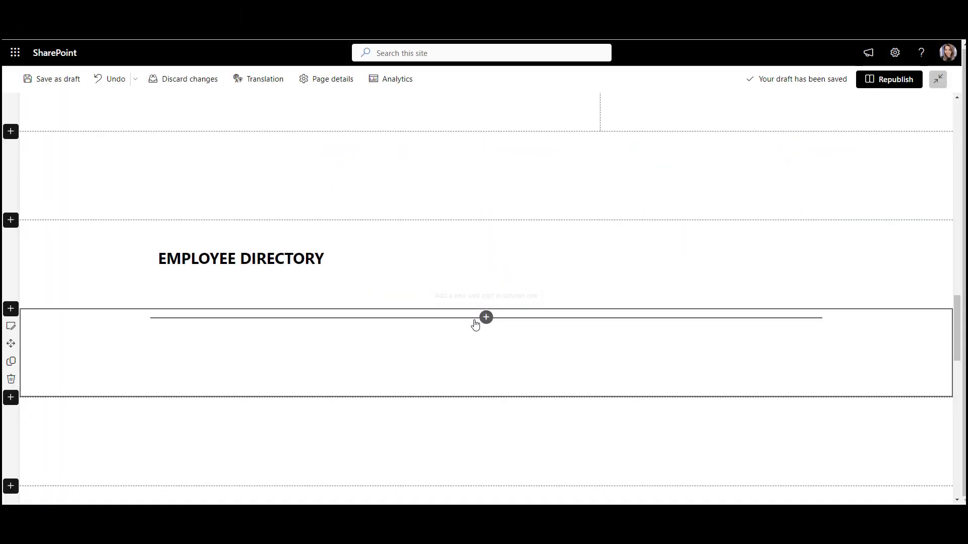
Insert a People directory web part under Employee Directory and filter it to P, then S.
{"action": "left_click", "coordinate": [476, 321]}
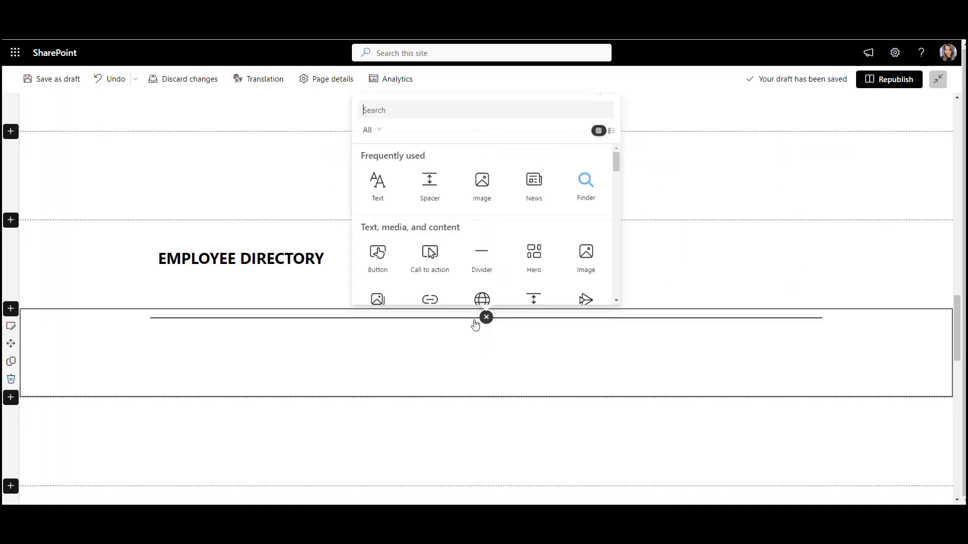
{"action": "type", "text": "PEOPL"}
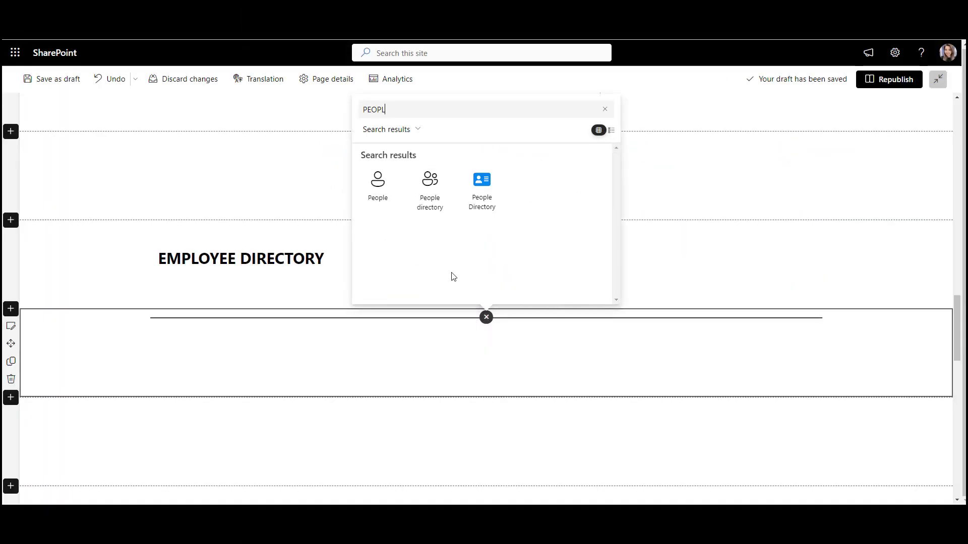
{"action": "left_click", "coordinate": [431, 203]}
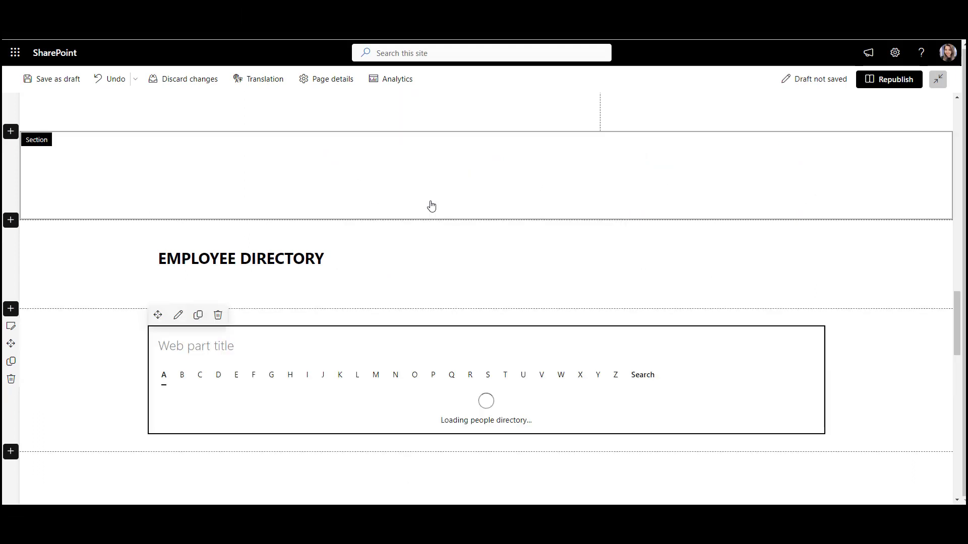
{"action": "mouse_move", "coordinate": [536, 220]}
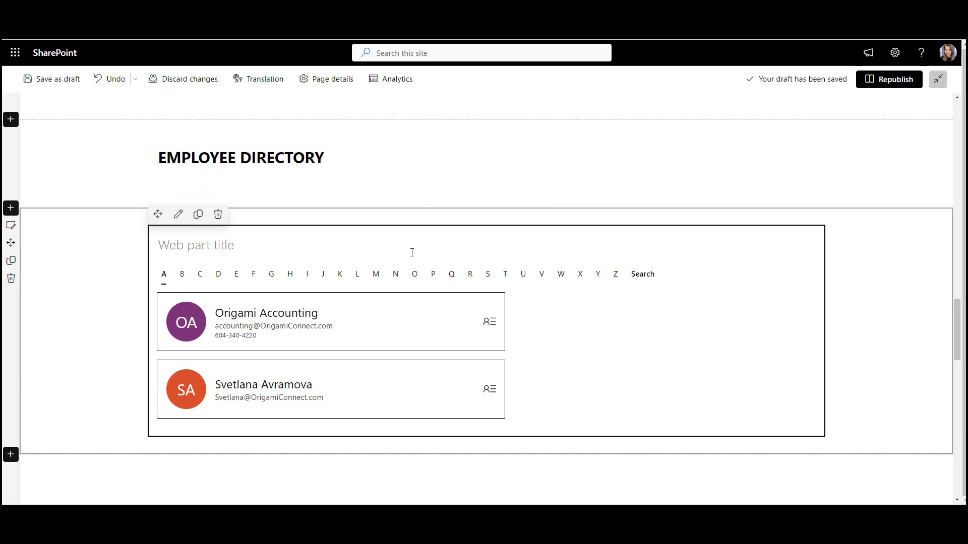
{"action": "left_click", "coordinate": [433, 275]}
{"action": "scroll", "coordinate": [434, 277], "scroll_direction": "down", "scroll_amount": 2}
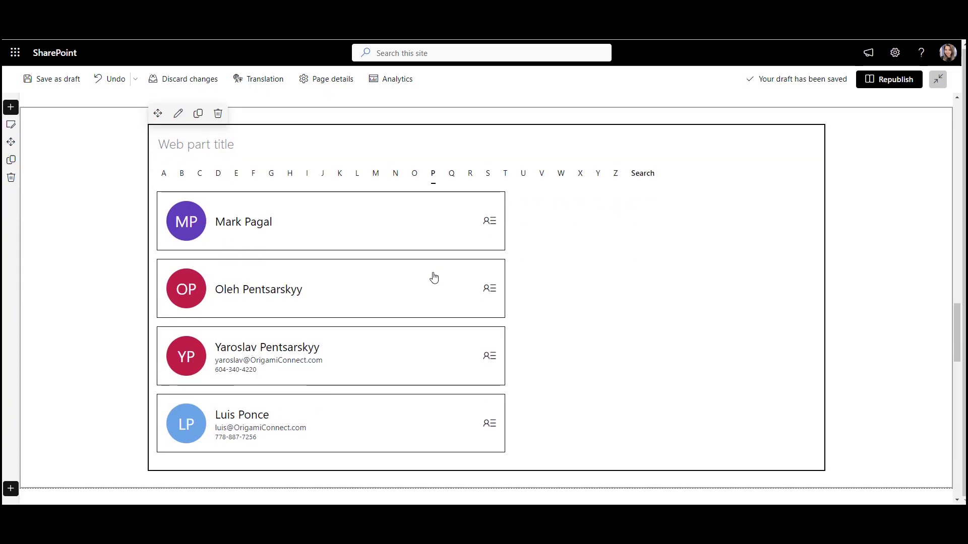
{"action": "left_click", "coordinate": [488, 174]}
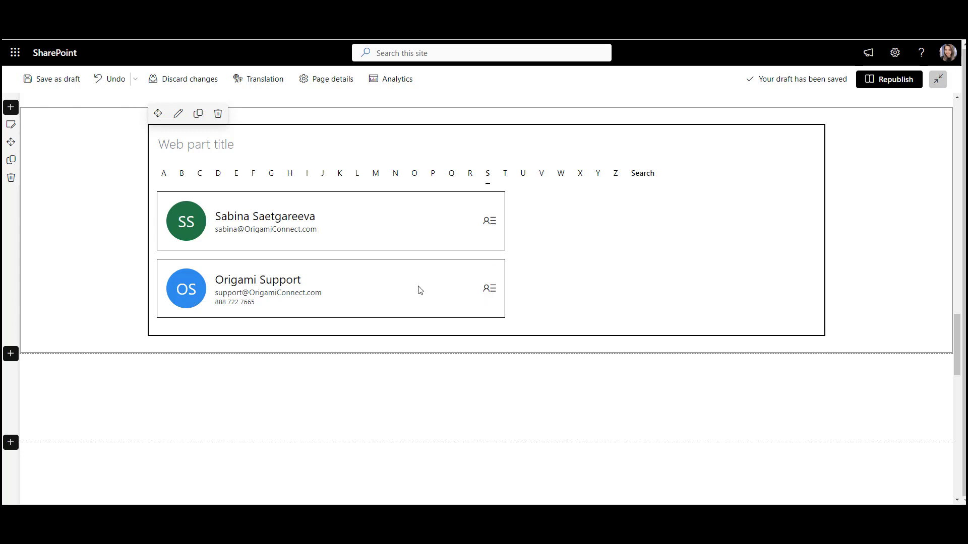
Try searching the directory for OPERATIONS, then clear the search.
{"action": "left_click", "coordinate": [657, 179]}
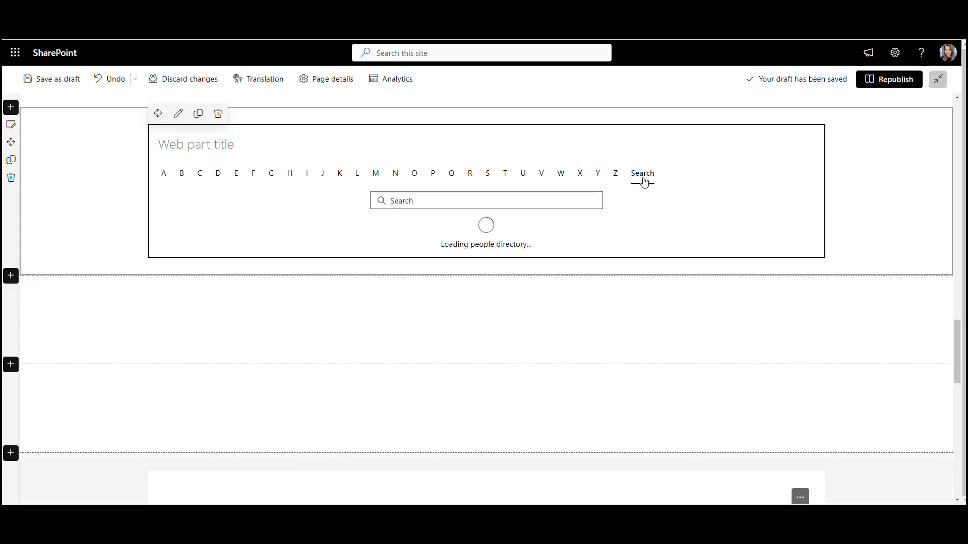
{"action": "left_click", "coordinate": [536, 205]}
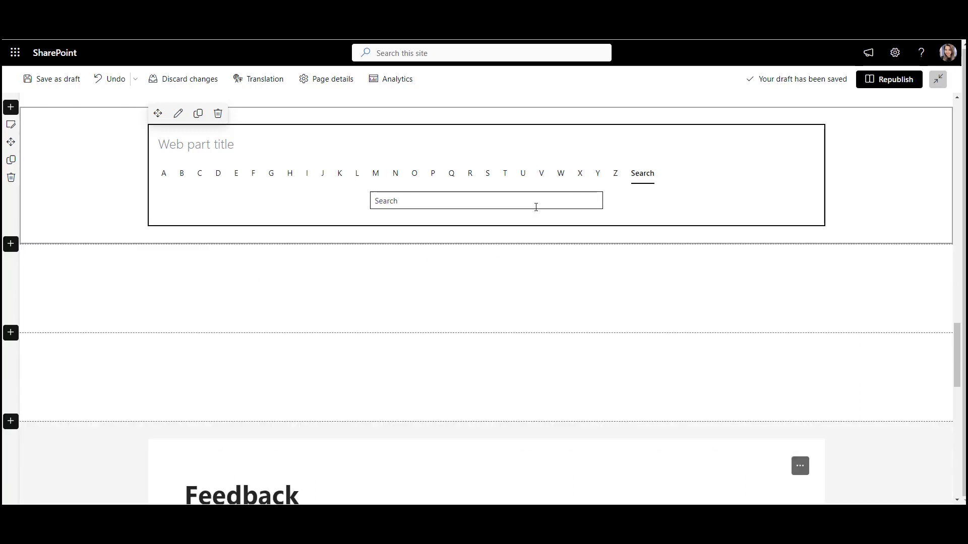
{"action": "type", "text": "OPERATIONS"}
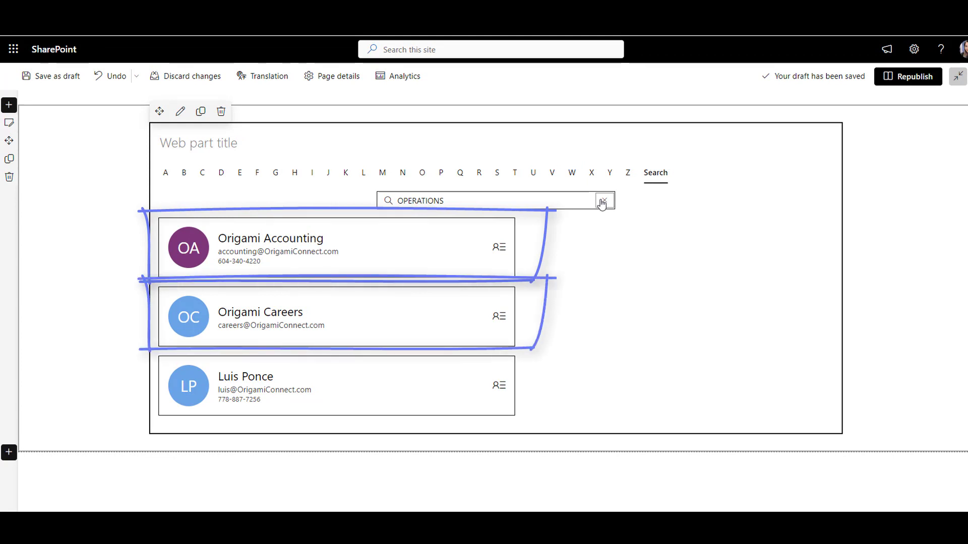
{"action": "left_click", "coordinate": [602, 202]}
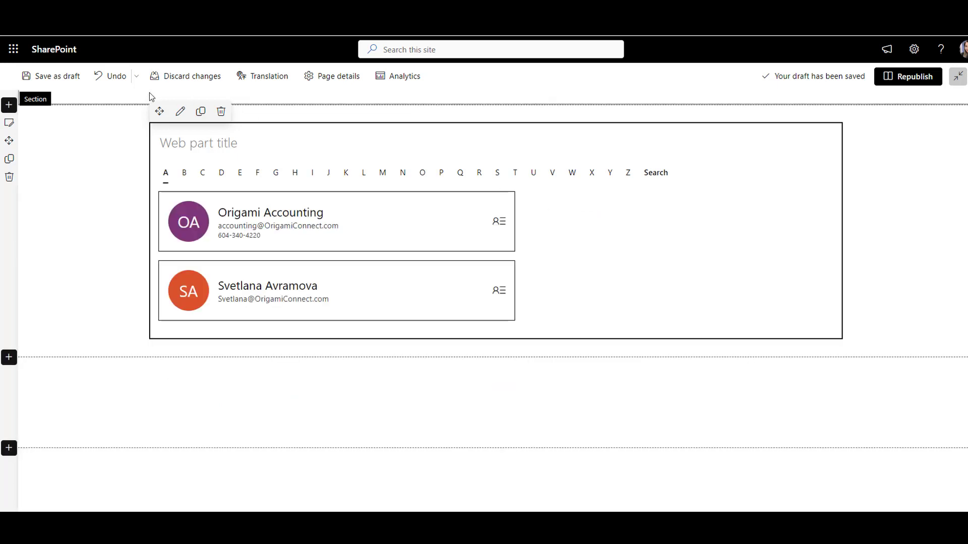
Open the old directory web part's settings and find there are none to change.
{"action": "left_click", "coordinate": [181, 111]}
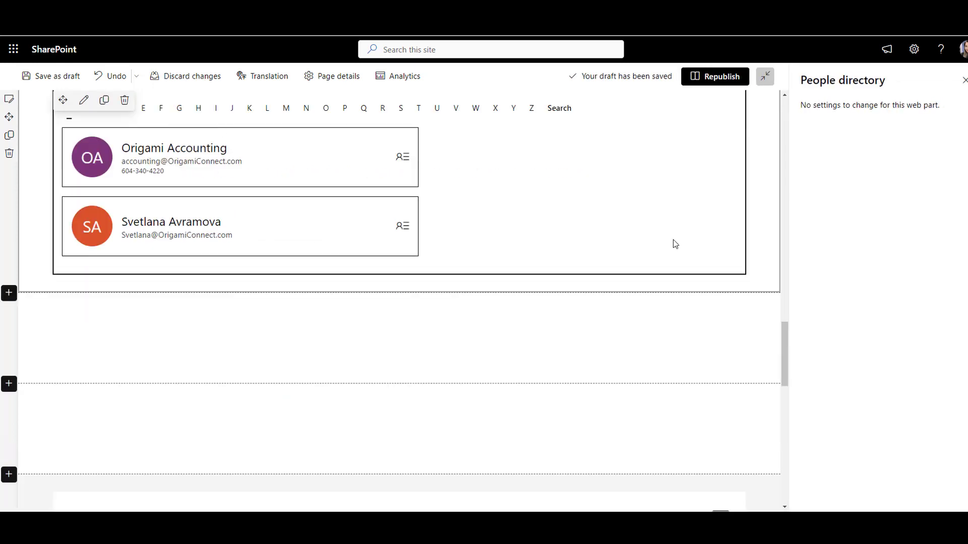
{"action": "scroll", "coordinate": [673, 240], "scroll_direction": "up", "scroll_amount": 2}
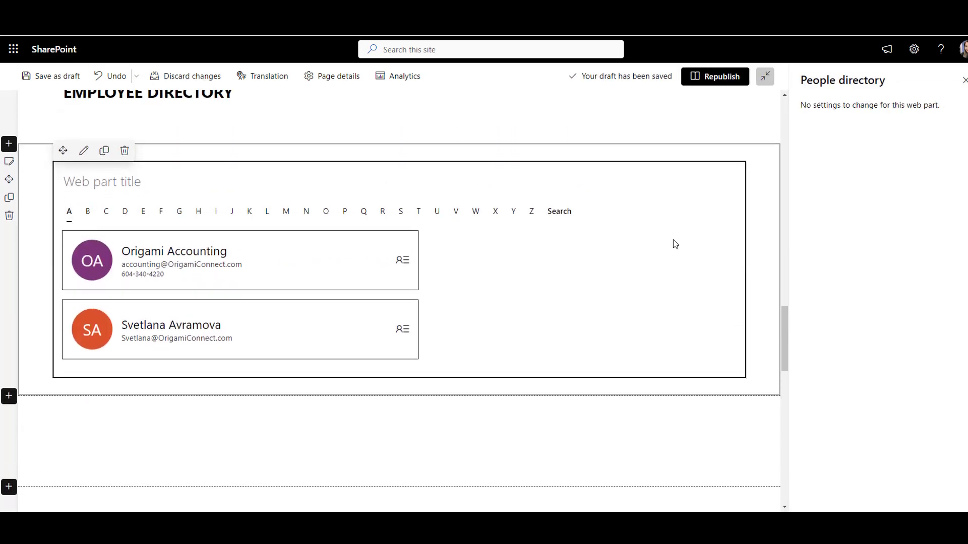
{"action": "left_click_drag", "start_coordinate": [946, 110], "coordinate": [808, 109]}
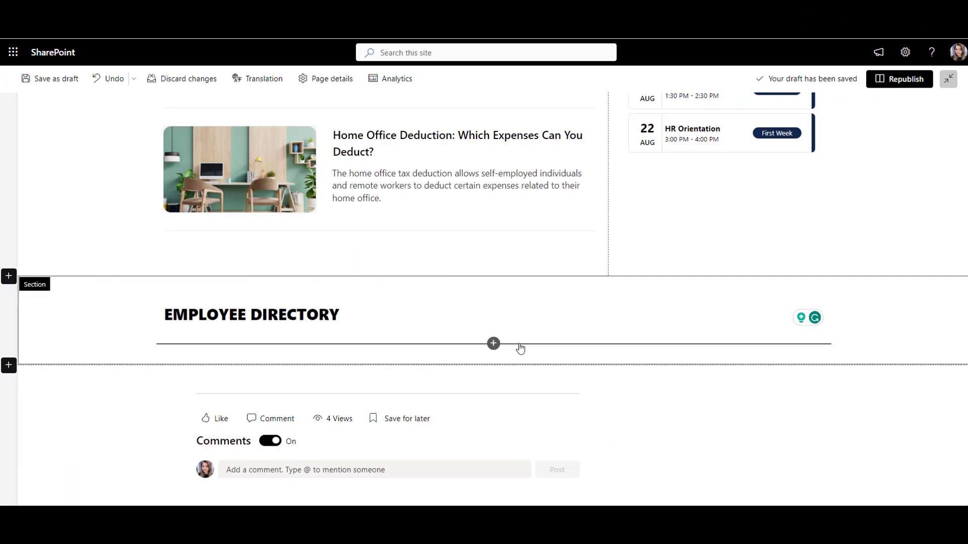
Insert a People Directory web part under the Employee Directory heading.
{"action": "left_click", "coordinate": [494, 344]}
{"action": "type", "text": "peop"}
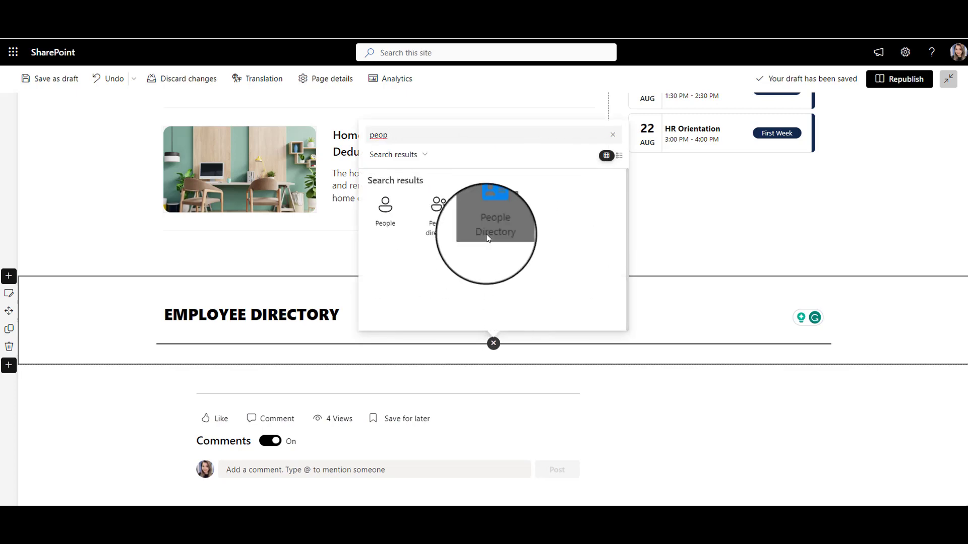
{"action": "left_click", "coordinate": [488, 238]}
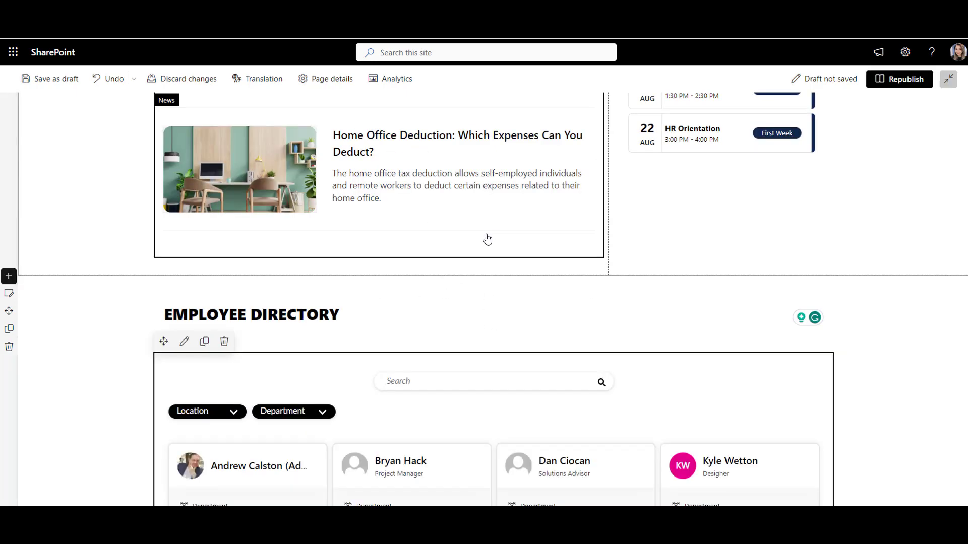
{"action": "scroll", "coordinate": [487, 239], "scroll_direction": "down", "scroll_amount": 4}
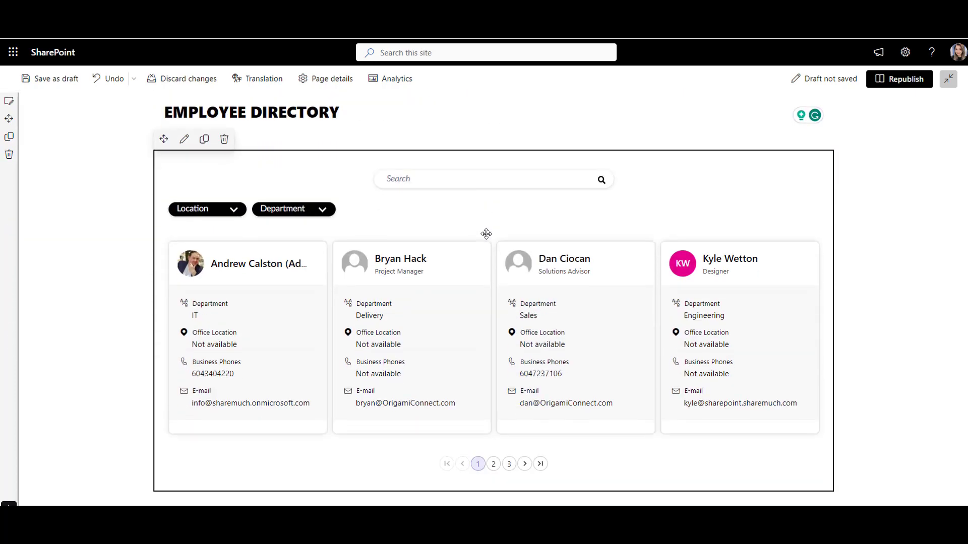
Review the People Directory's Filters & Refiners: Department and Location refiners and Sort By.
{"action": "left_click", "coordinate": [185, 142]}
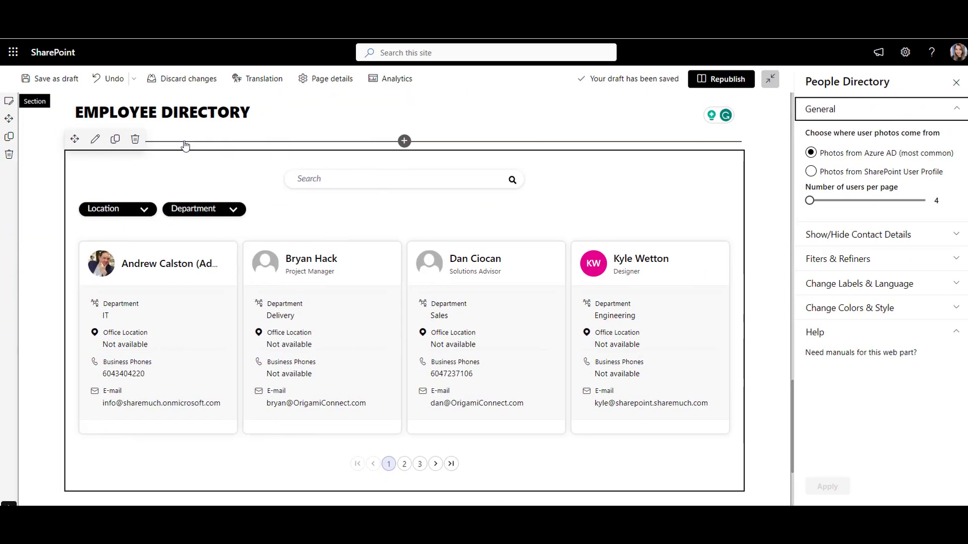
{"action": "left_click", "coordinate": [906, 265]}
{"action": "scroll", "coordinate": [907, 265], "scroll_direction": "down", "scroll_amount": 3}
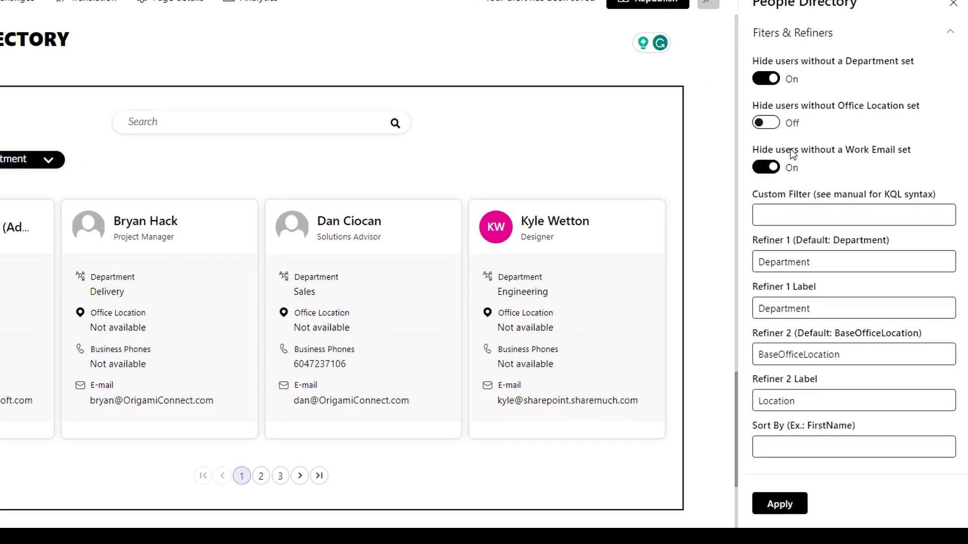
{"action": "left_click_drag", "start_coordinate": [804, 255], "coordinate": [748, 255]}
{"action": "double_click", "coordinate": [817, 403]}
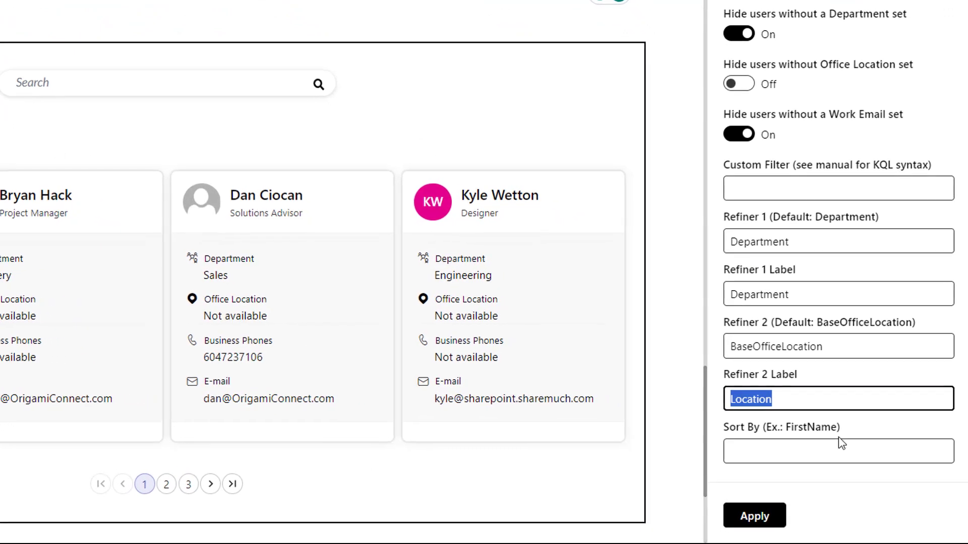
{"action": "left_click", "coordinate": [902, 450]}
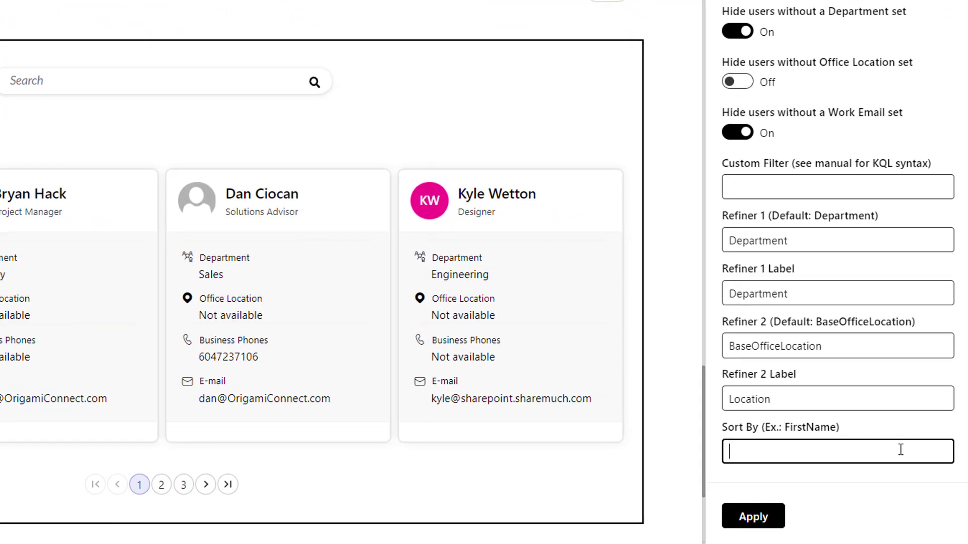
{"action": "scroll", "coordinate": [900, 448], "scroll_direction": "up", "scroll_amount": 3}
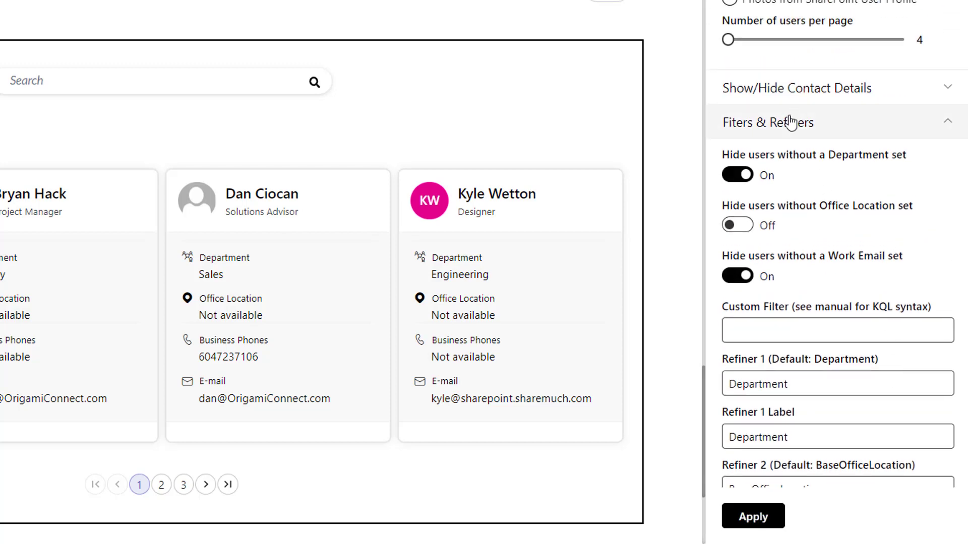
{"action": "left_click", "coordinate": [790, 122]}
Hide the Department field in contact details, apply, then show it again and apply.
{"action": "left_click", "coordinate": [802, 160]}
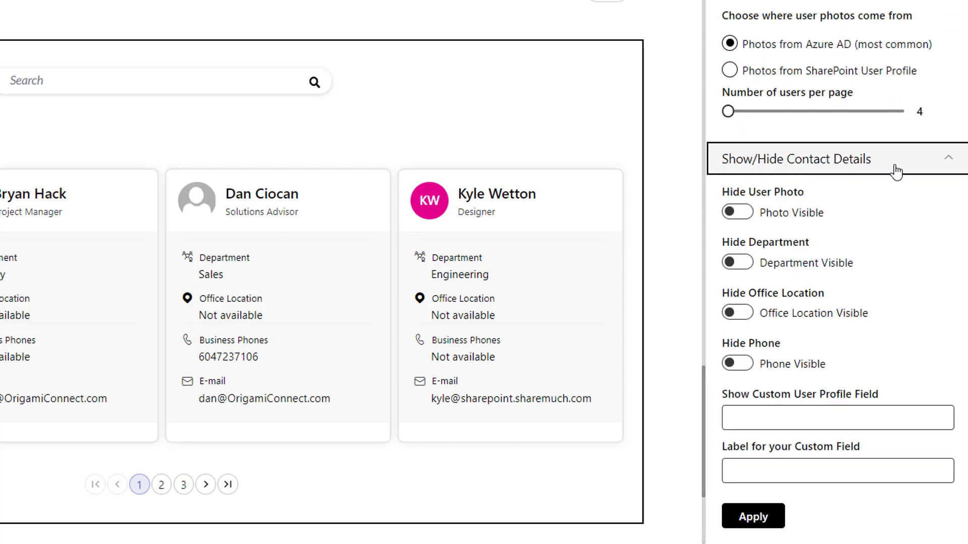
{"action": "scroll", "coordinate": [895, 171], "scroll_direction": "down", "scroll_amount": 1}
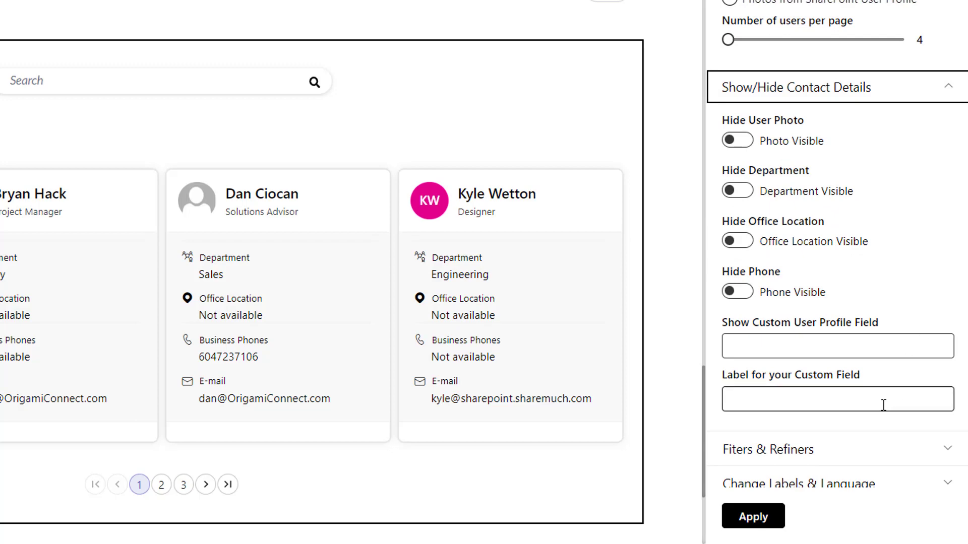
{"action": "left_click", "coordinate": [853, 346]}
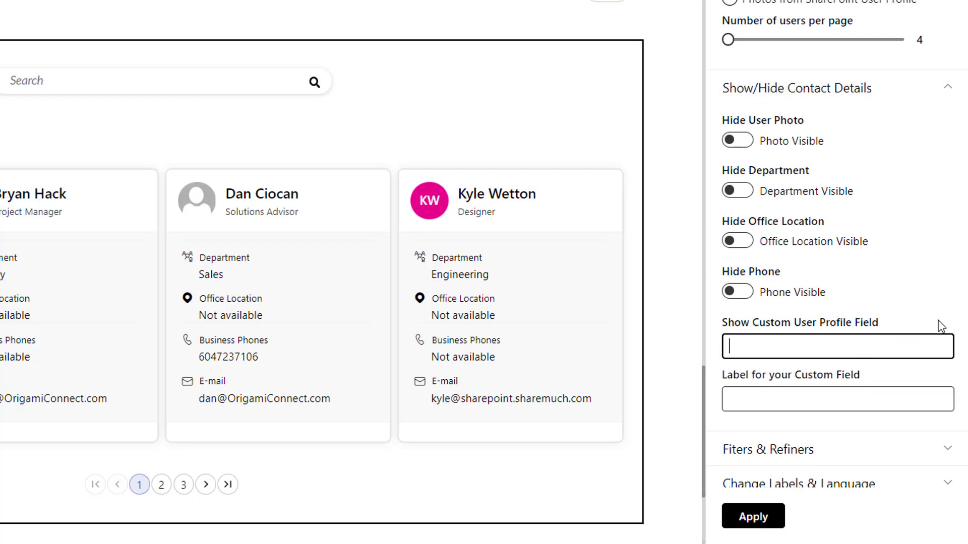
{"action": "left_click", "coordinate": [751, 191]}
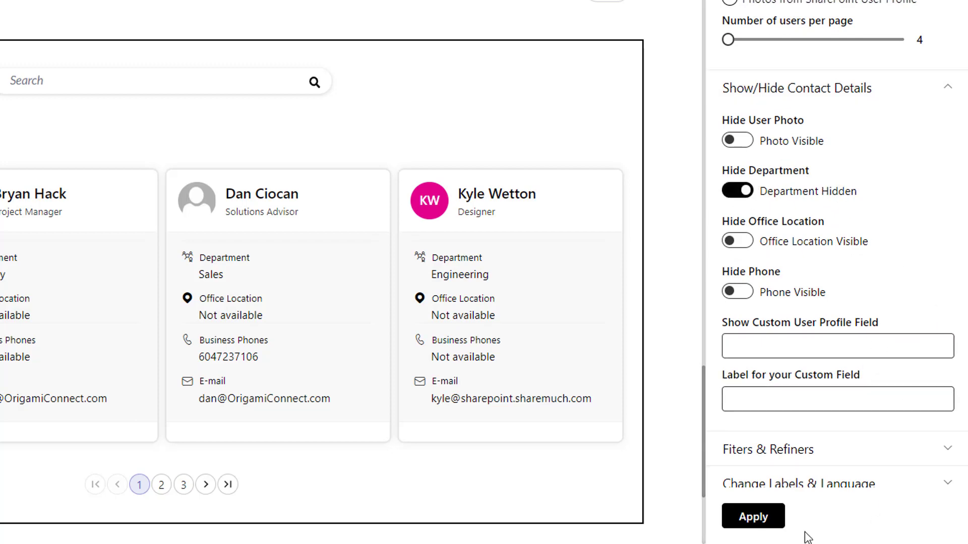
{"action": "left_click", "coordinate": [756, 519]}
{"action": "scroll", "coordinate": [757, 524], "scroll_direction": "up", "scroll_amount": 1}
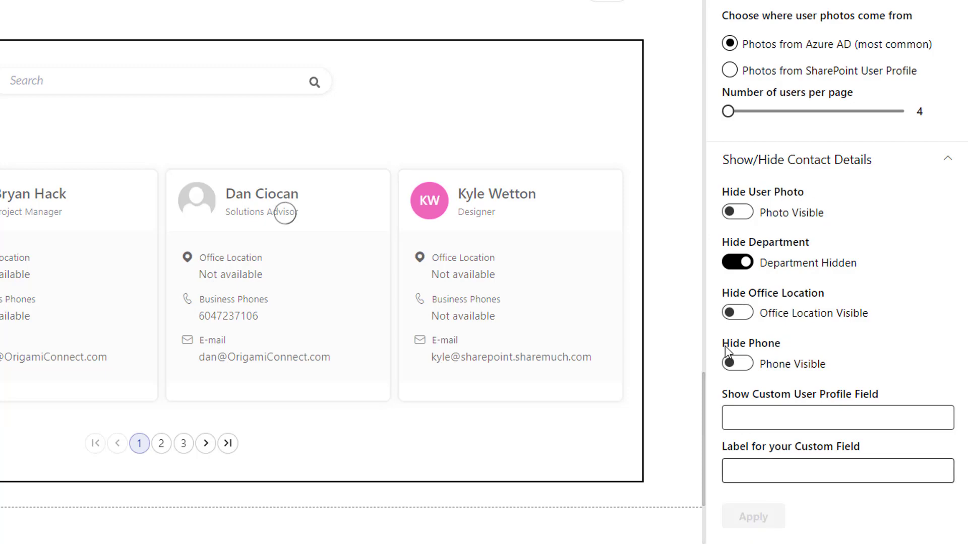
{"action": "left_click", "coordinate": [736, 264]}
{"action": "left_click", "coordinate": [753, 519]}
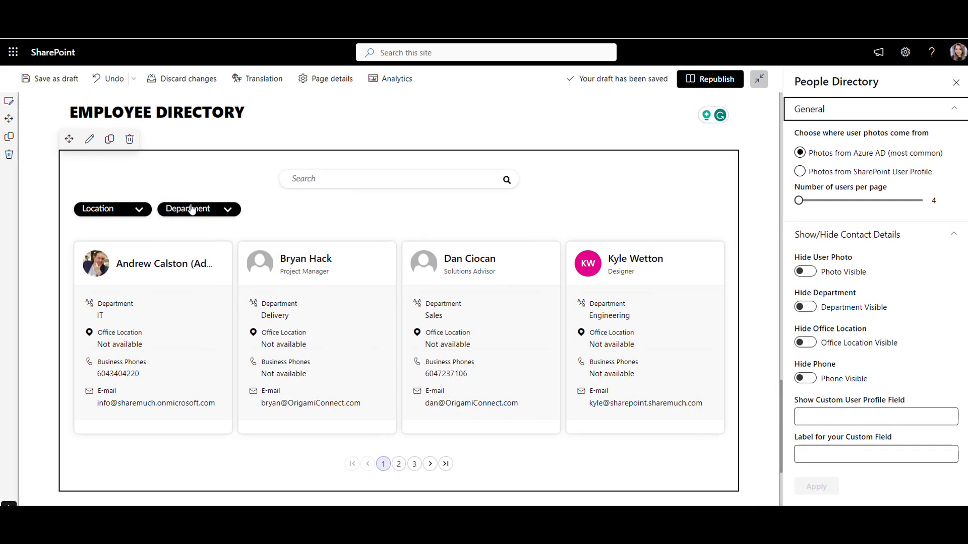
{"action": "left_click", "coordinate": [192, 210]}
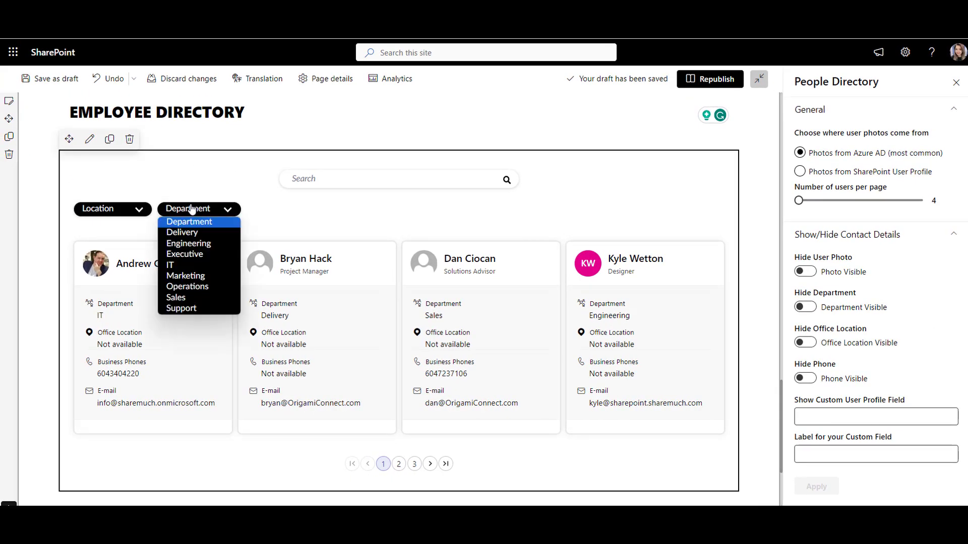
{"action": "left_click", "coordinate": [197, 299]}
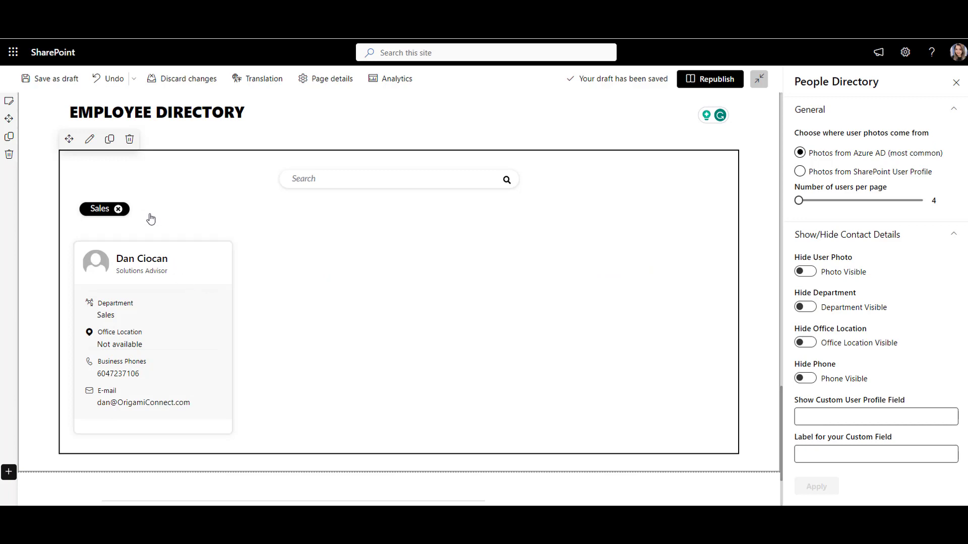
{"action": "left_click", "coordinate": [119, 210]}
{"action": "left_click", "coordinate": [117, 210]}
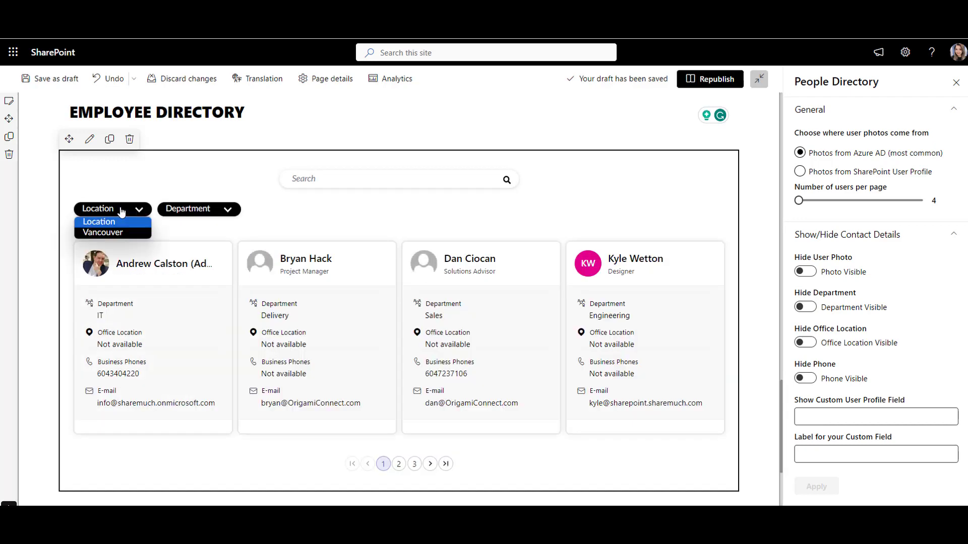
{"action": "left_click", "coordinate": [115, 233]}
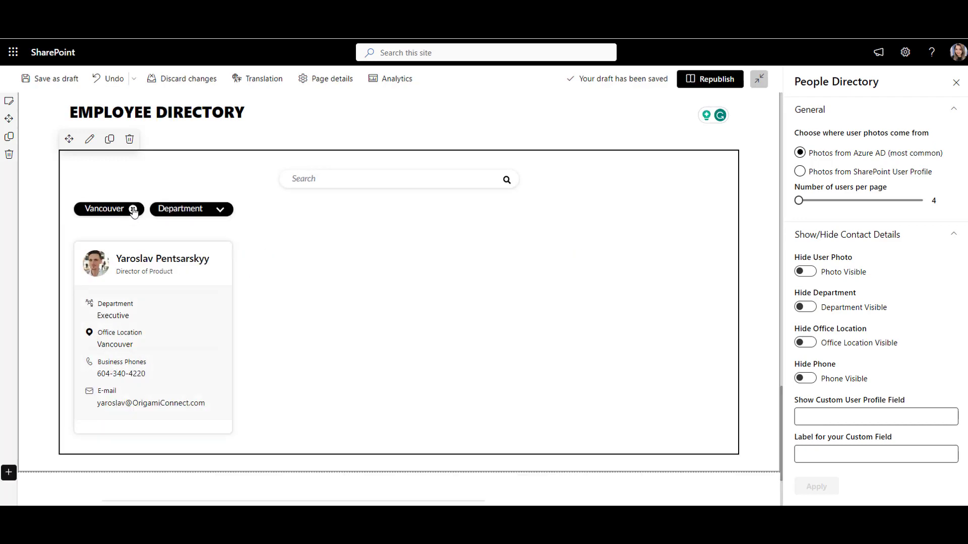
{"action": "left_click", "coordinate": [133, 210]}
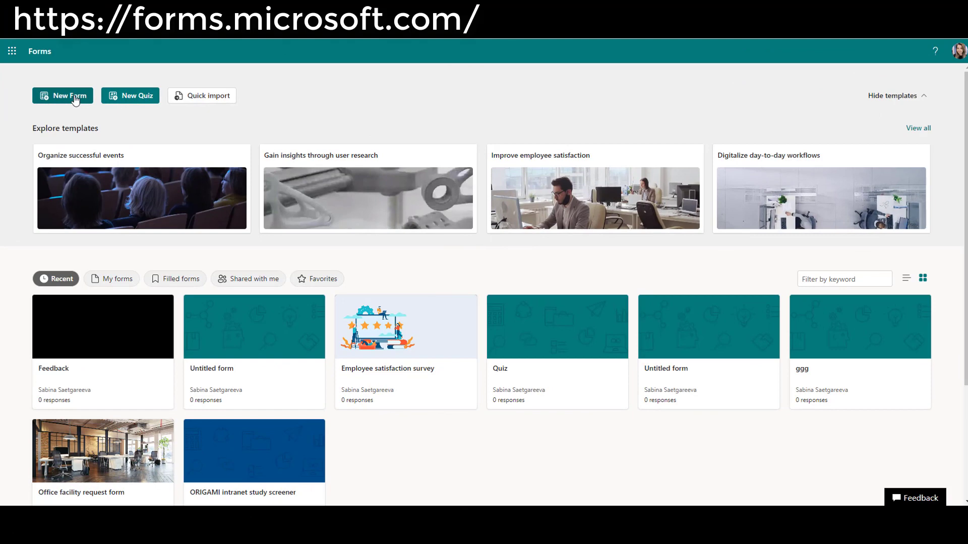
Copy the Feedback form's response link and search the SharePoint web part picker for 'form'.
{"action": "left_click", "coordinate": [79, 362]}
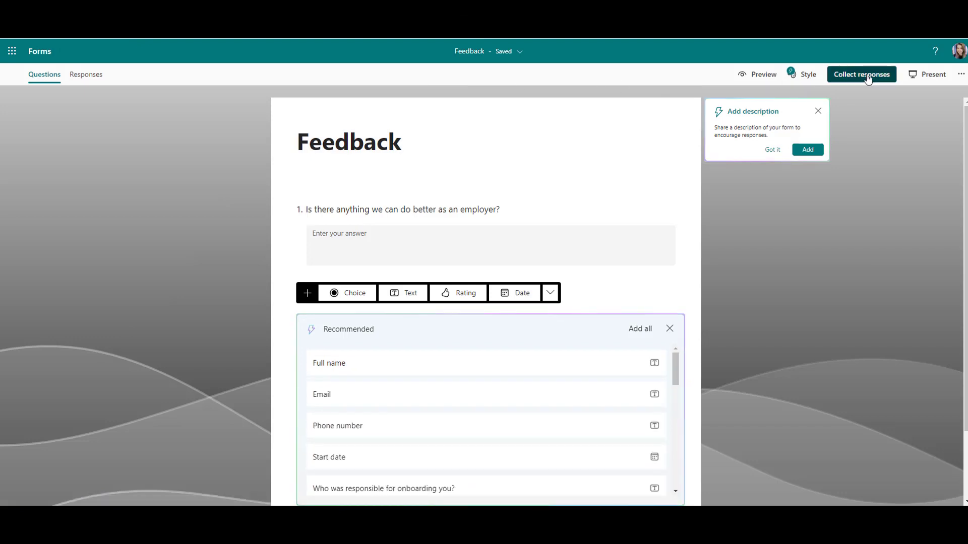
{"action": "left_click", "coordinate": [867, 76]}
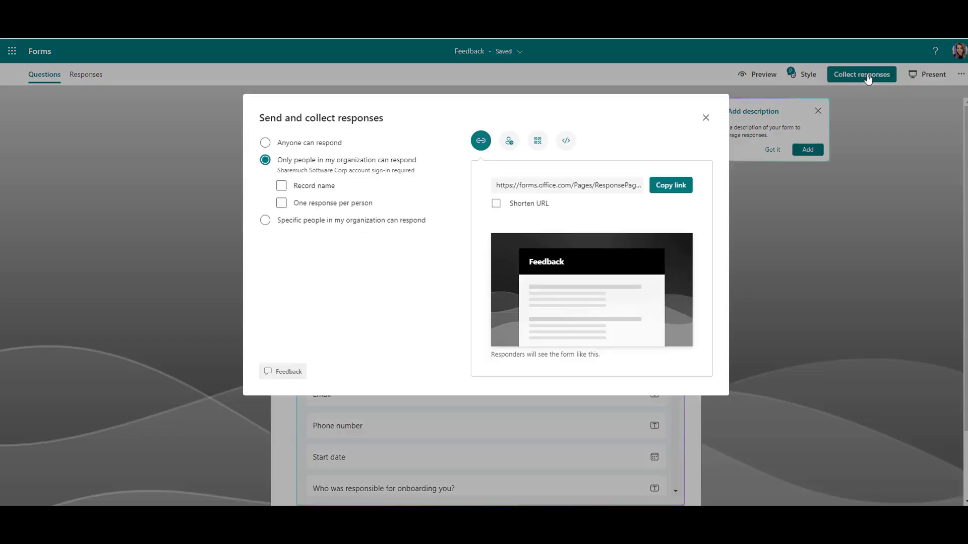
{"action": "left_click", "coordinate": [671, 191]}
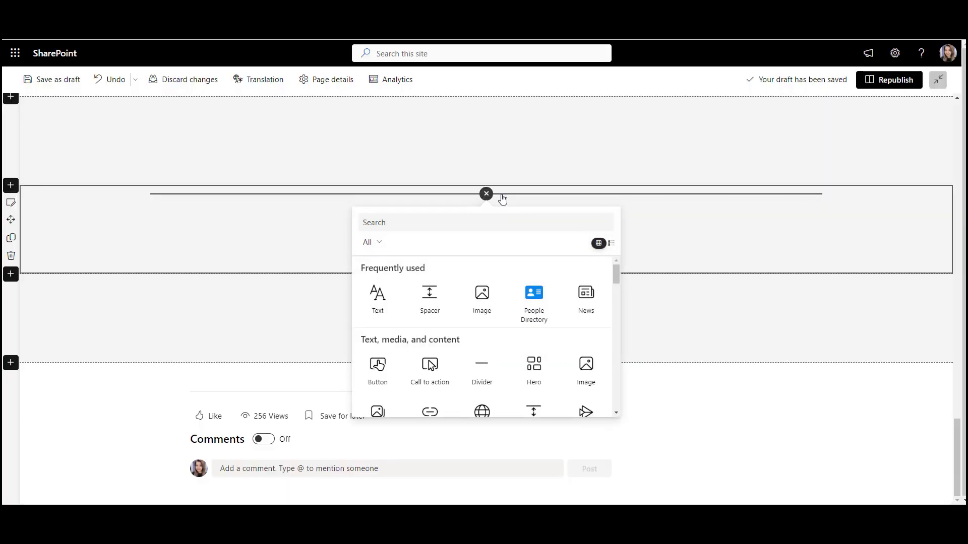
{"action": "type", "text": "form"}
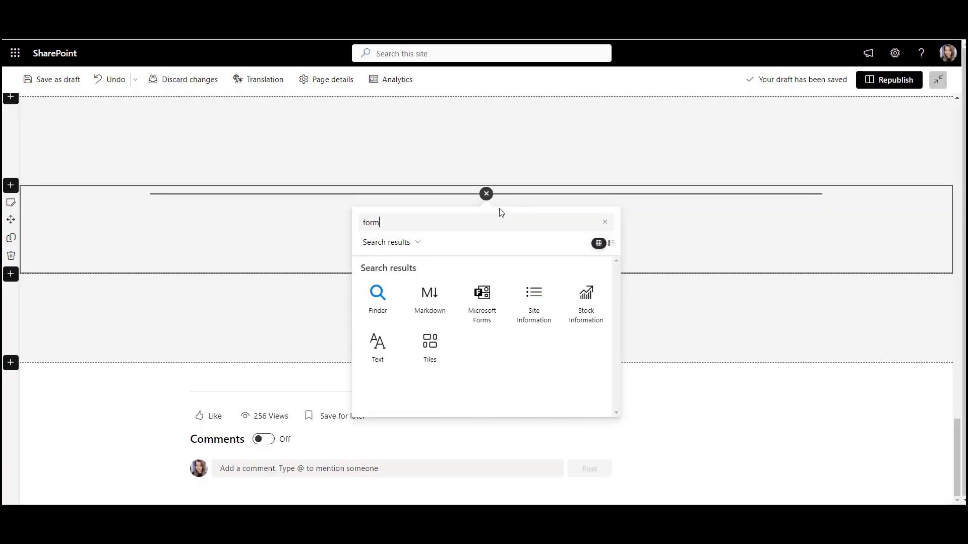
Embed the Feedback form via a Microsoft Forms web part using the pasted URL, and republish.
{"action": "left_click", "coordinate": [490, 324]}
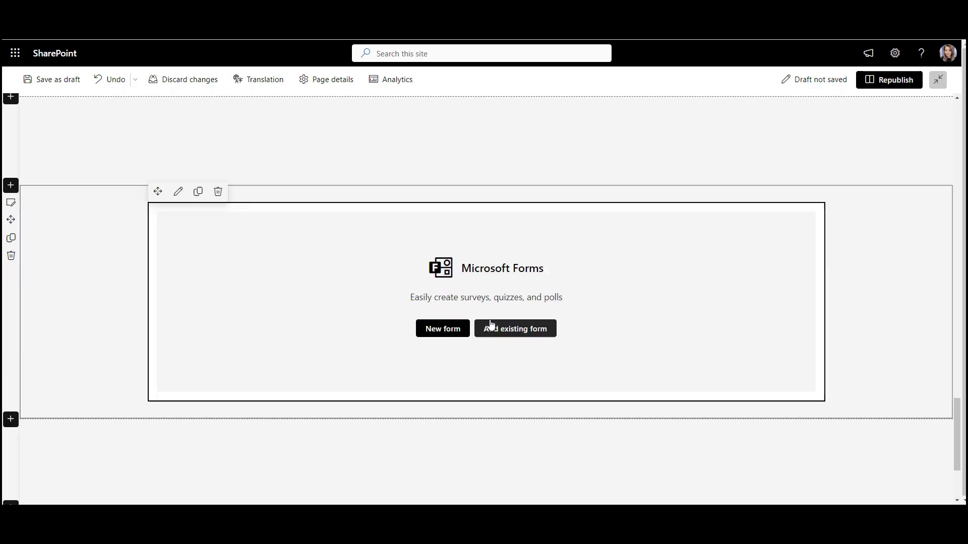
{"action": "left_click", "coordinate": [178, 193]}
{"action": "left_click", "coordinate": [812, 190]}
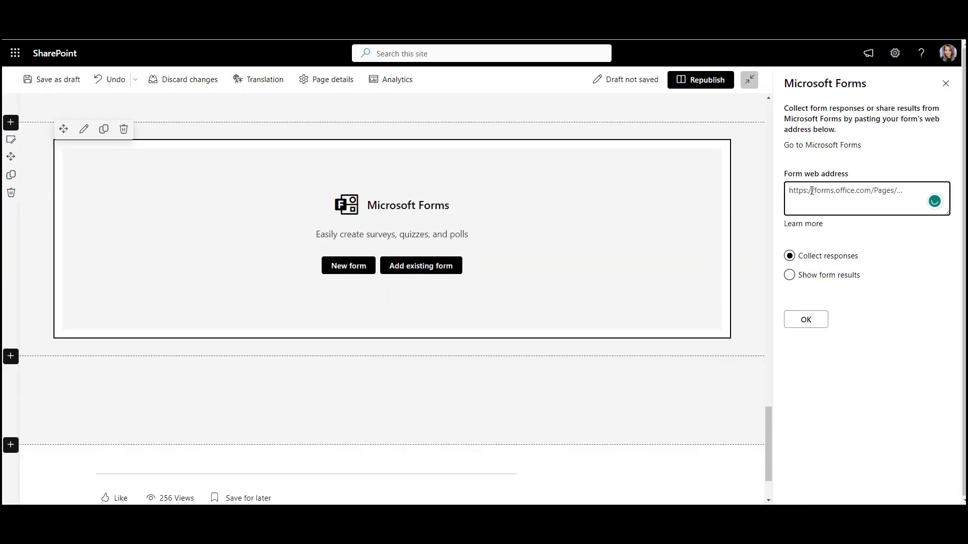
{"action": "key", "text": "ctrl+v"}
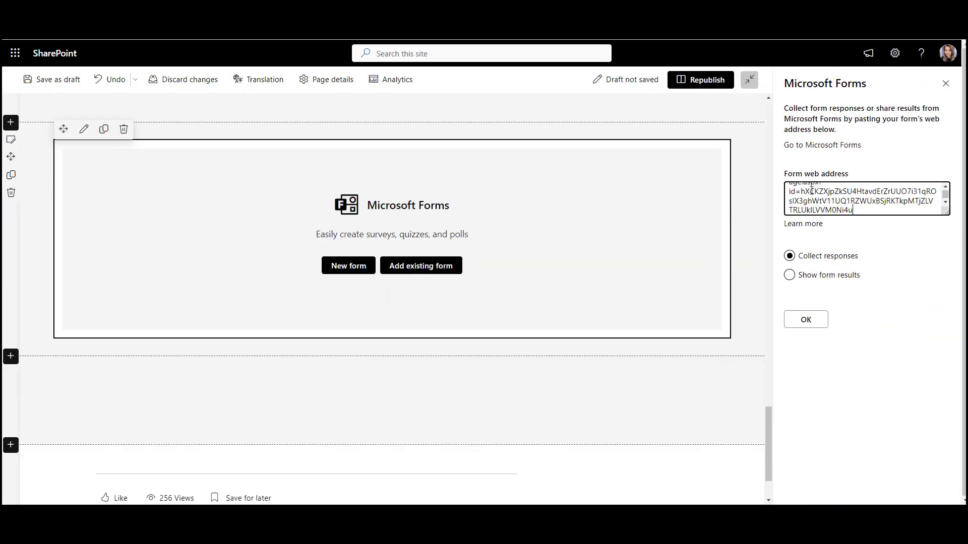
{"action": "left_click", "coordinate": [812, 329]}
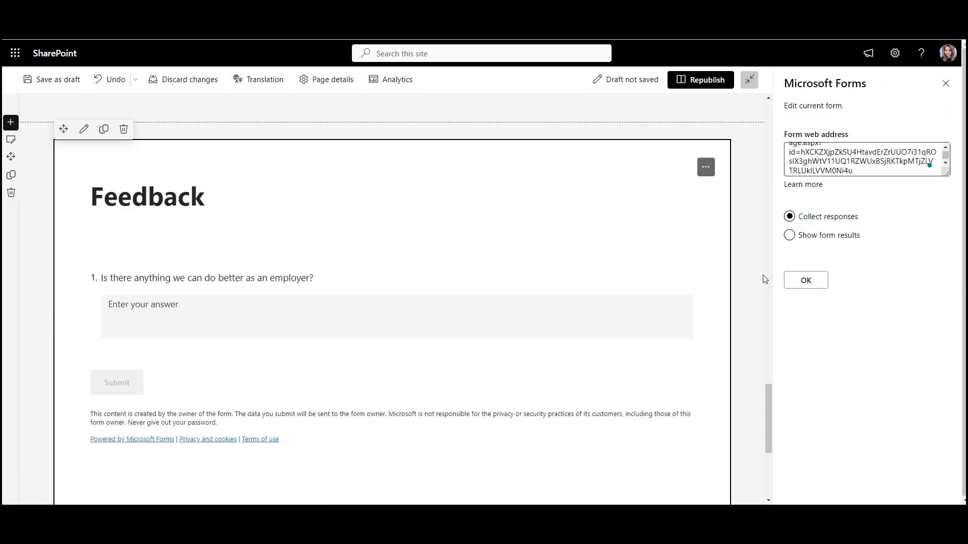
{"action": "left_click", "coordinate": [721, 81]}
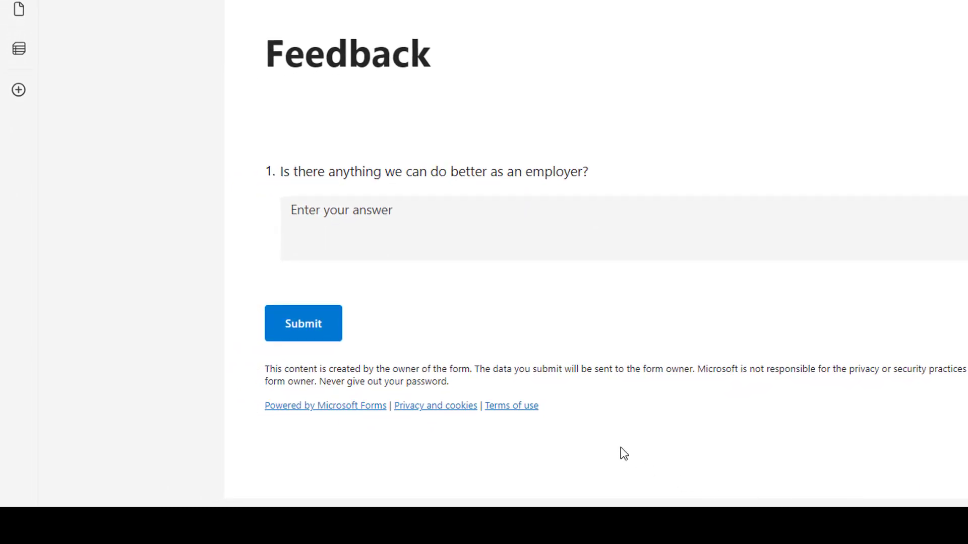
Submit a sample performance-feedback answer through the embedded form.
{"action": "left_click_drag", "start_coordinate": [620, 417], "coordinate": [261, 371]}
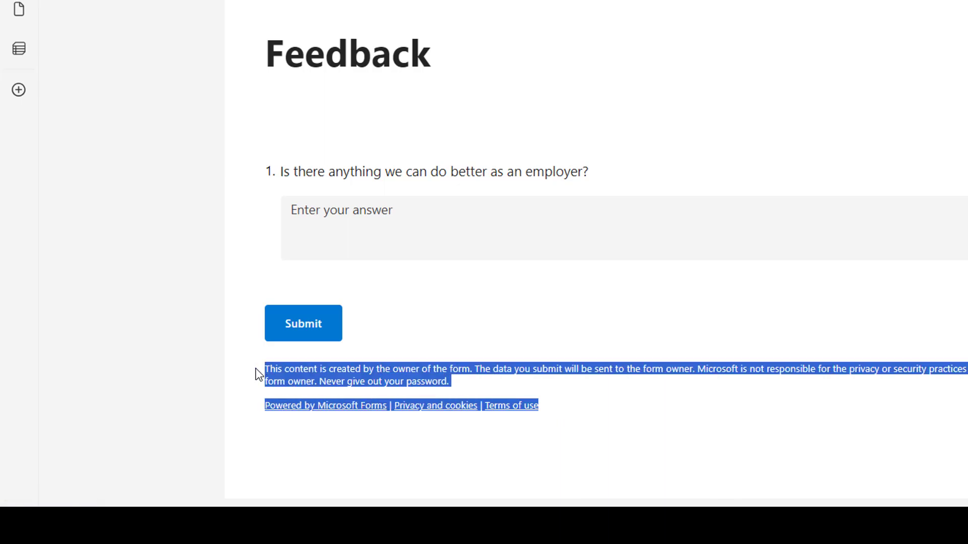
{"action": "left_click", "coordinate": [284, 372]}
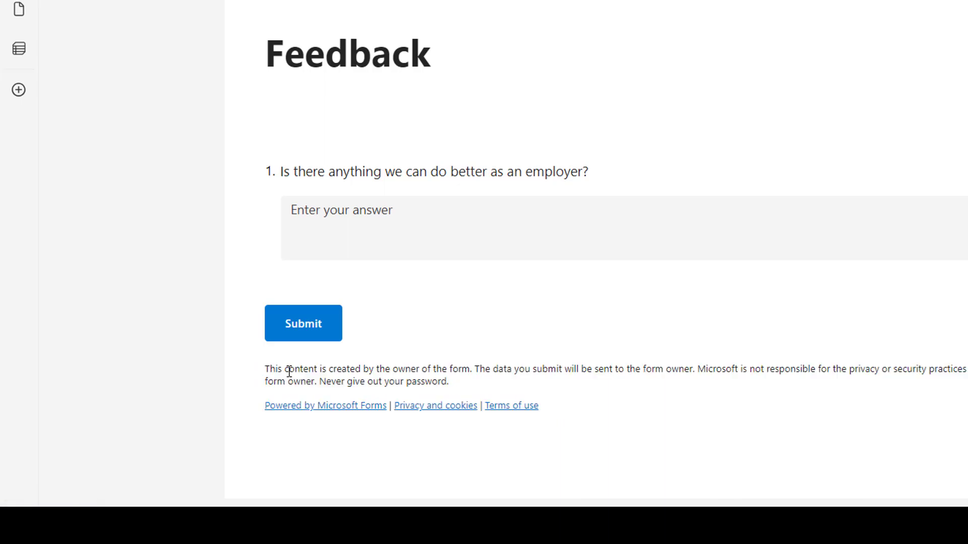
{"action": "left_click", "coordinate": [461, 212]}
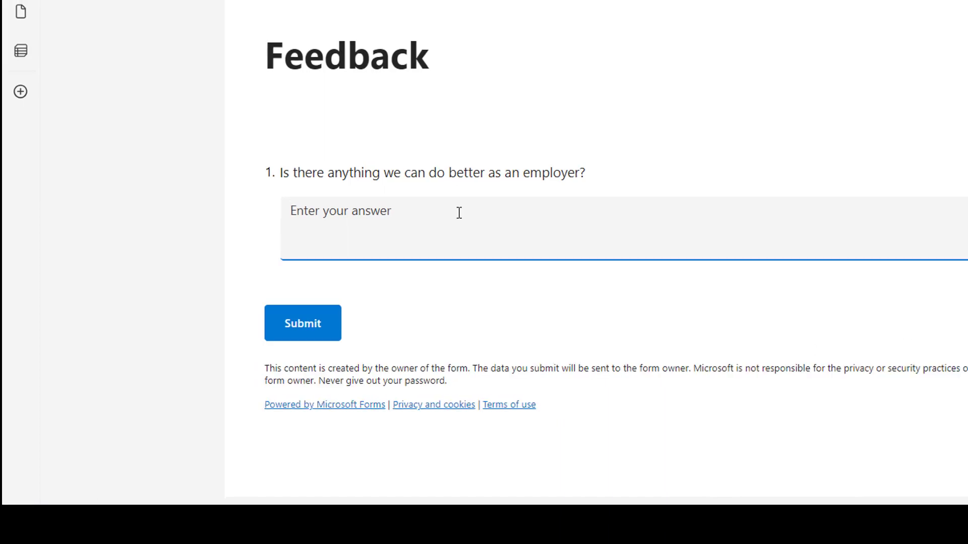
{"action": "key", "text": "ctrl+v"}
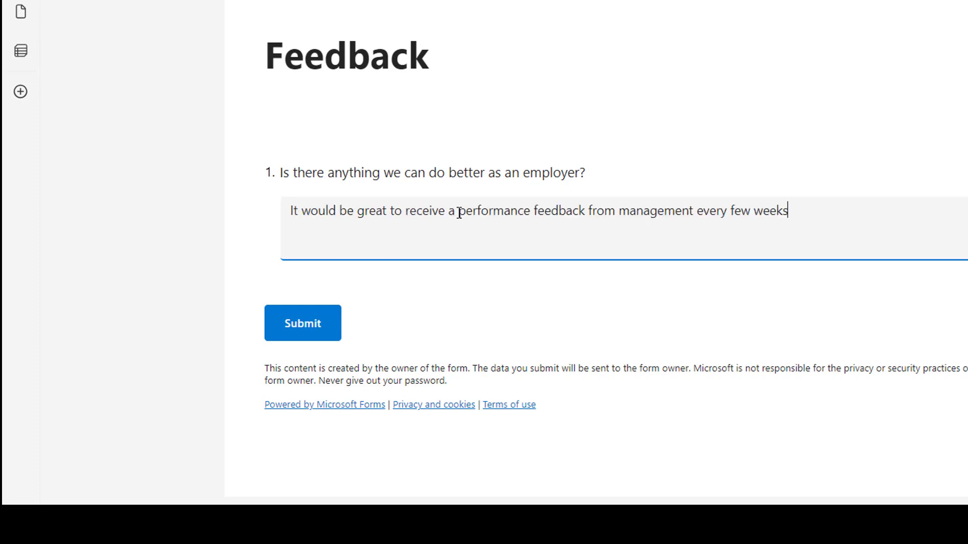
{"action": "left_click", "coordinate": [323, 328]}
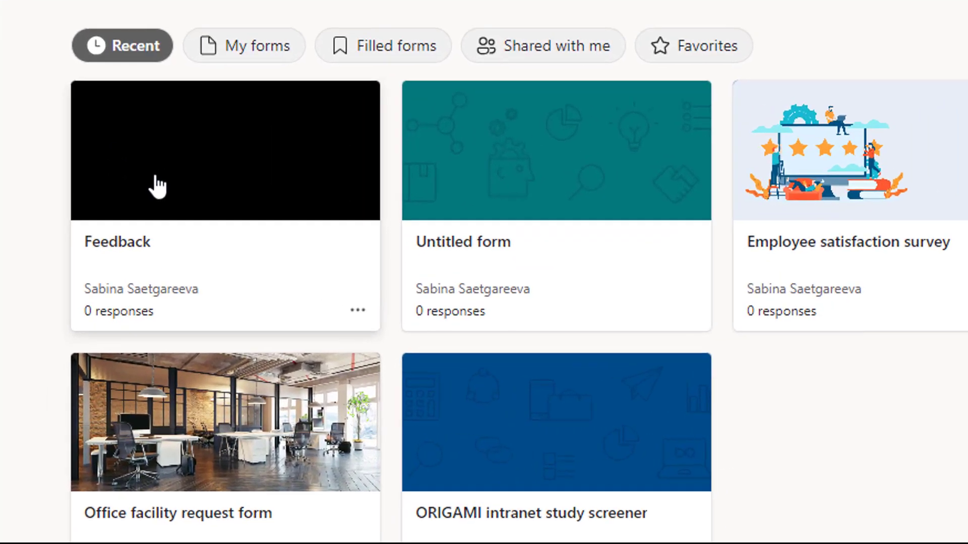
Check the Feedback form's Responses details to confirm the single submitted answer.
{"action": "left_click", "coordinate": [158, 186]}
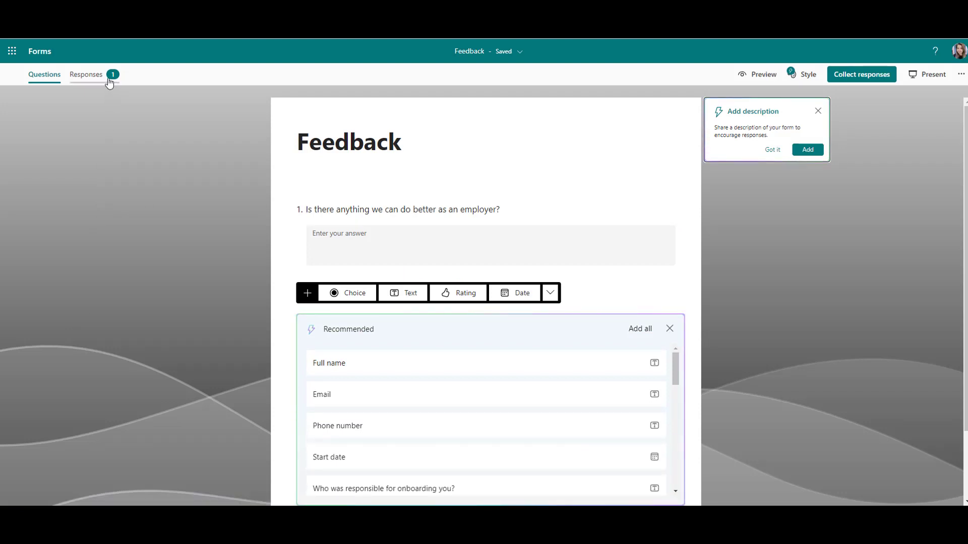
{"action": "left_click", "coordinate": [109, 82]}
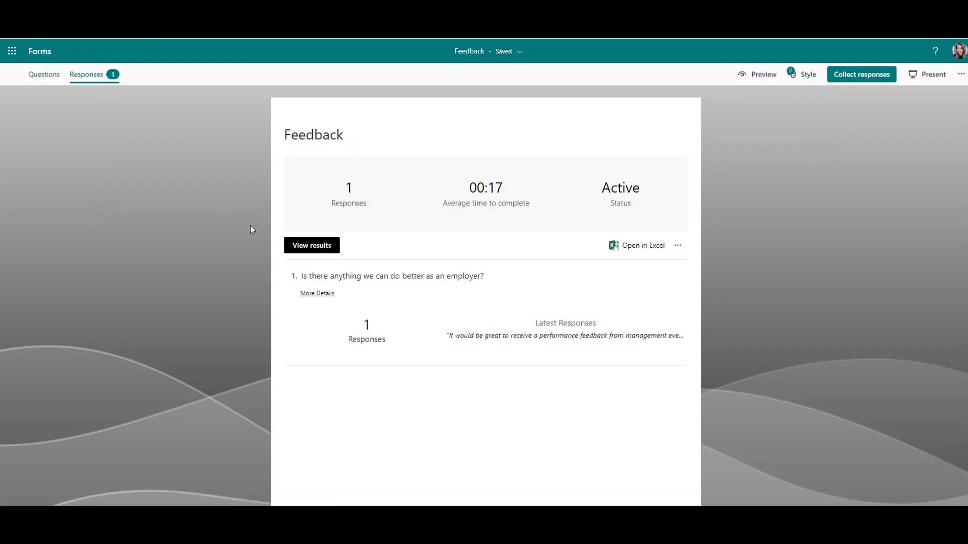
{"action": "left_click", "coordinate": [317, 293]}
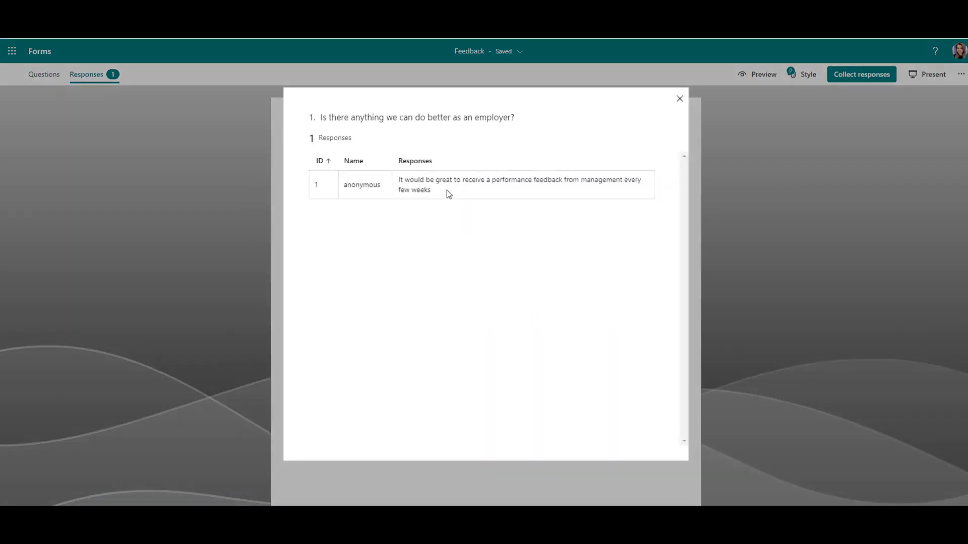
{"action": "left_click_drag", "start_coordinate": [447, 192], "coordinate": [397, 181]}
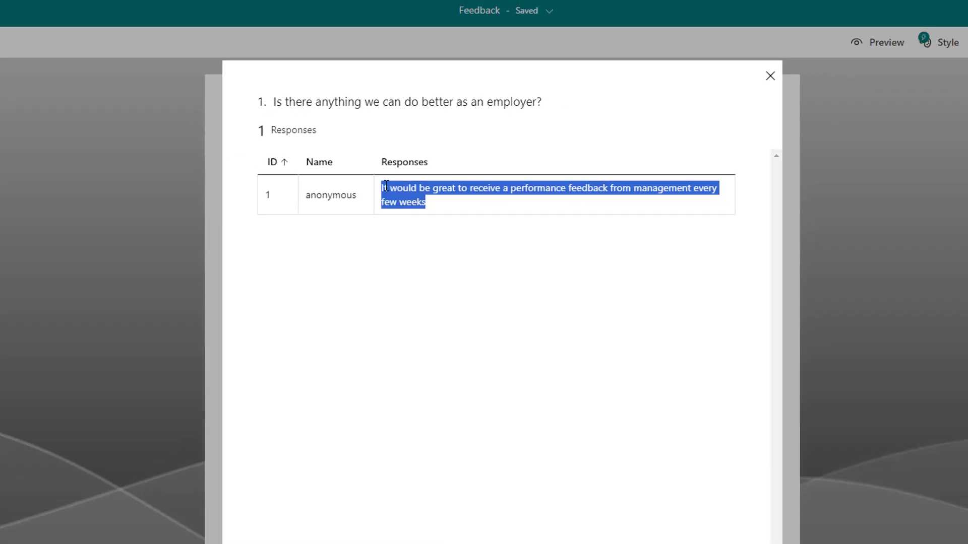
{"action": "left_click", "coordinate": [771, 75]}
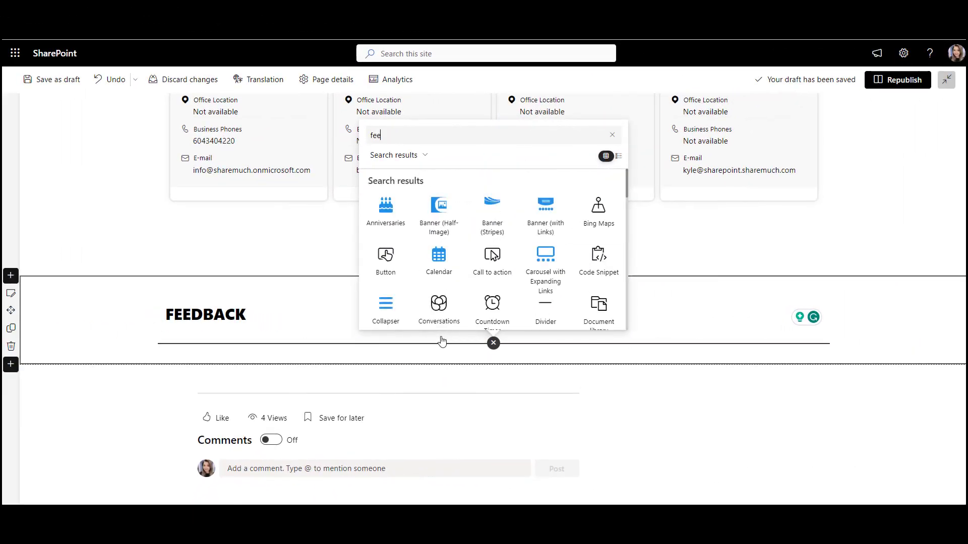
Add a Feedback to List web part, keeping the default feedback list.
{"action": "type", "text": "d"}
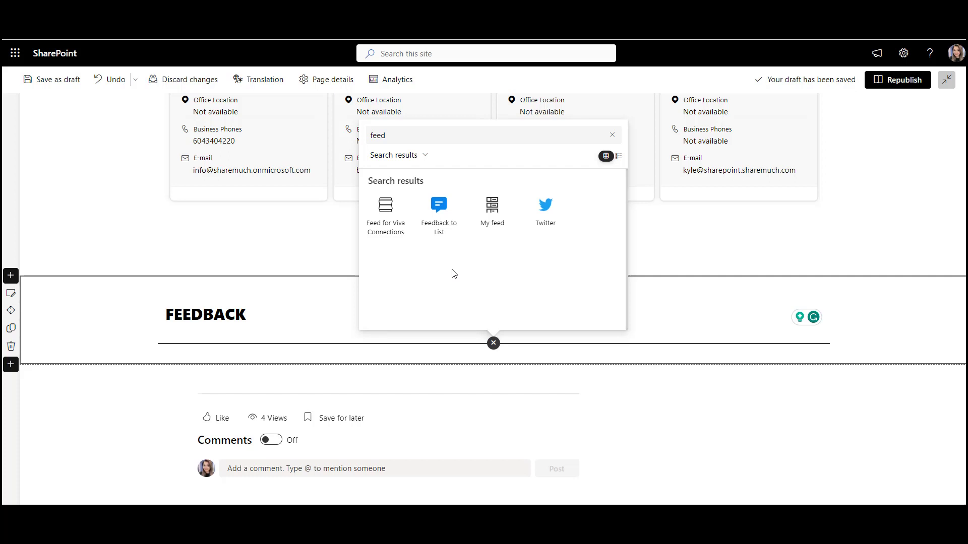
{"action": "left_click", "coordinate": [448, 234]}
{"action": "left_click", "coordinate": [803, 168]}
{"action": "double_click", "coordinate": [796, 207]}
{"action": "left_click", "coordinate": [797, 168]}
Set the prompt to the employer-improvement question, label the button 'Submit my Feedback', and view the list.
{"action": "left_click", "coordinate": [849, 211]}
{"action": "double_click", "coordinate": [831, 289]}
{"action": "key", "text": "ctrl+a"}
{"action": "key", "text": "ctrl+v"}
{"action": "left_click", "coordinate": [837, 251]}
{"action": "key", "text": "ctrl+a"}
{"action": "key", "text": "ctrl+v"}
{"action": "left_click", "coordinate": [841, 140]}
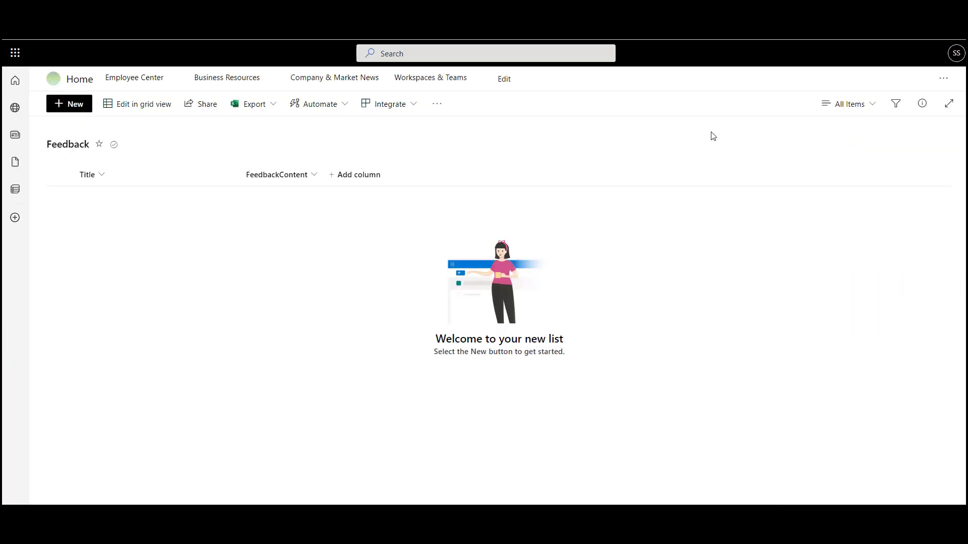
{"action": "left_click", "coordinate": [437, 104]}
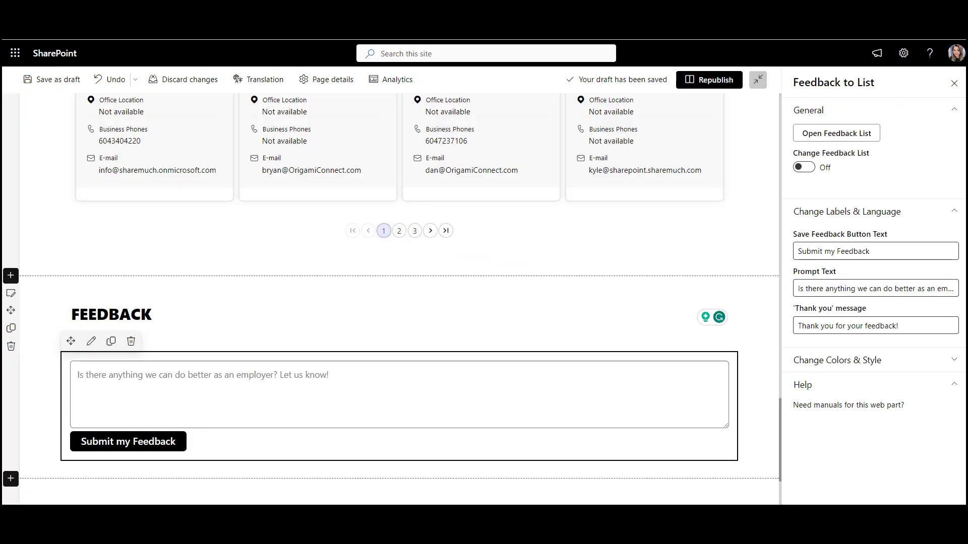
Change the Submit my Feedback button colour from #000 to navy #12284c.
{"action": "left_click", "coordinate": [891, 362]}
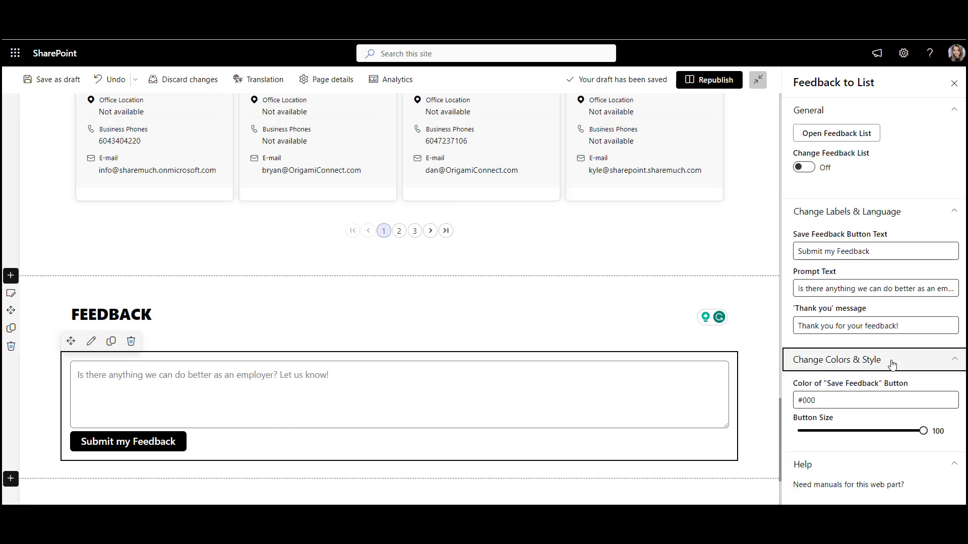
{"action": "triple_click", "coordinate": [816, 401]}
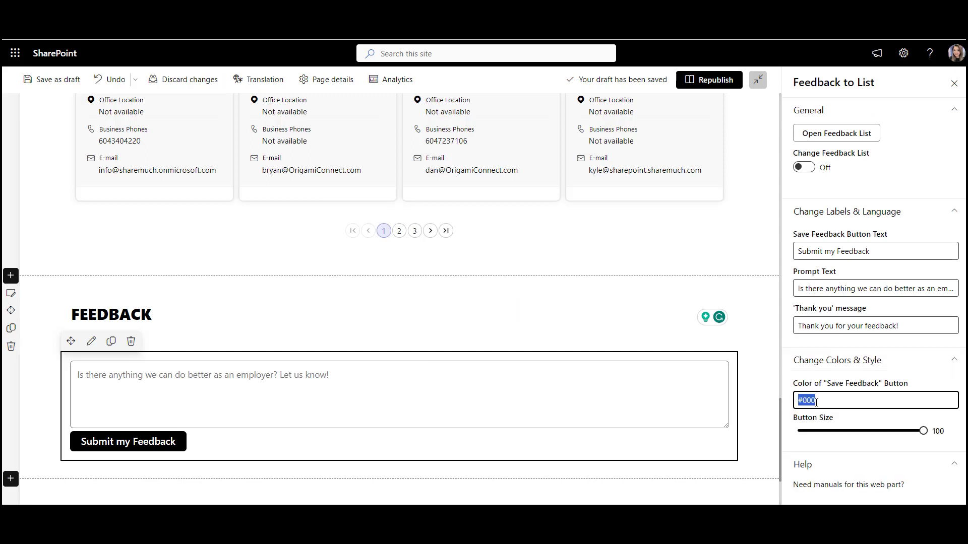
{"action": "type", "text": "#12284c"}
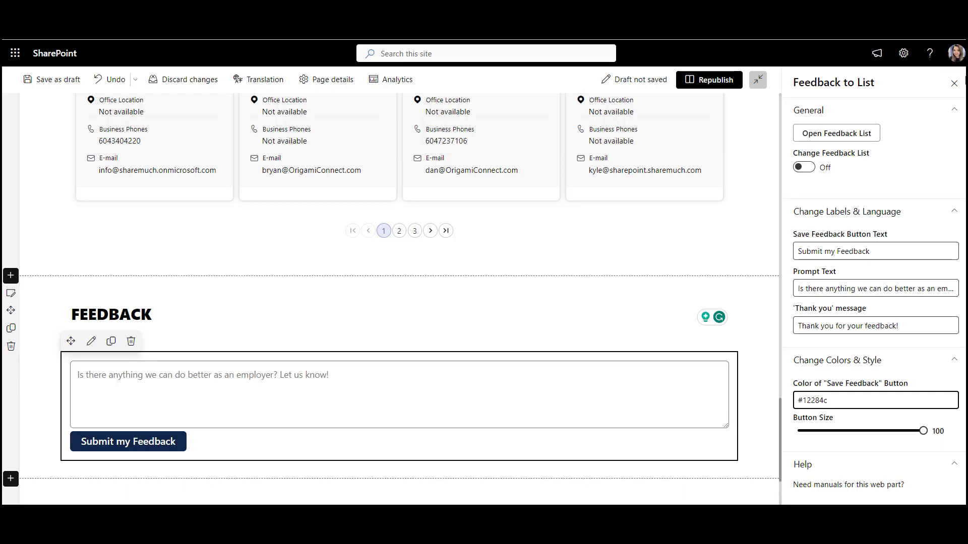
{"action": "left_click", "coordinate": [954, 84]}
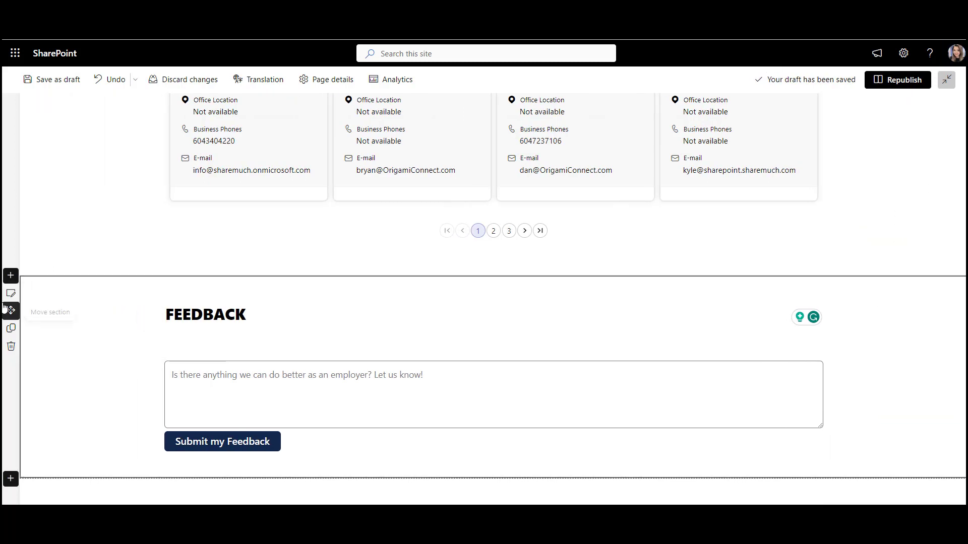
Give the Feedback section the second, light grey background shading.
{"action": "left_click", "coordinate": [9, 297]}
{"action": "left_click", "coordinate": [854, 285]}
{"action": "left_click", "coordinate": [953, 83]}
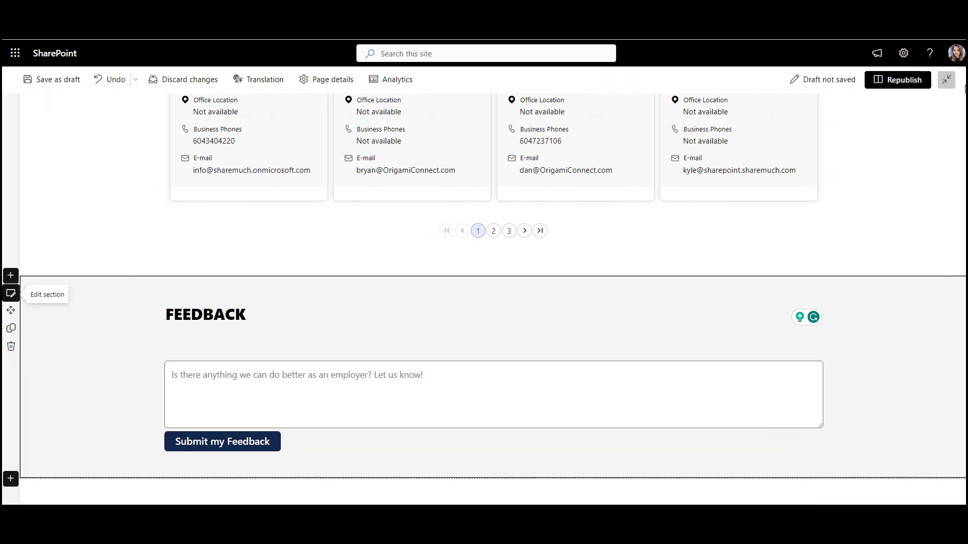